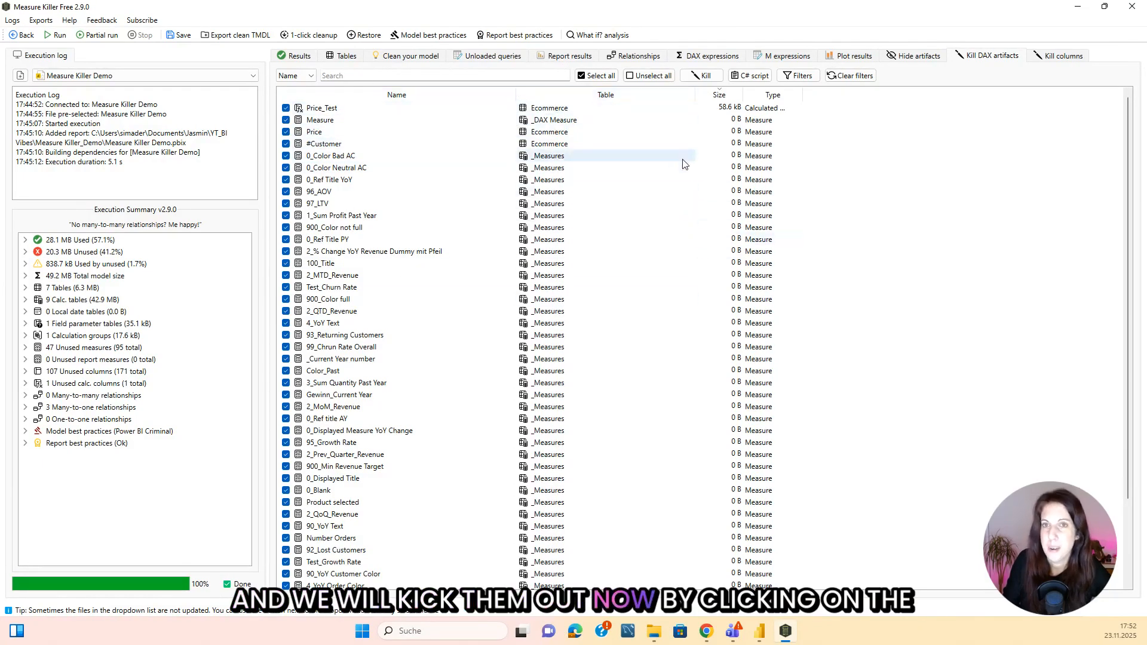
Kill all selected unused DAX artifacts and review the list of removed items.
left_click(705, 78)
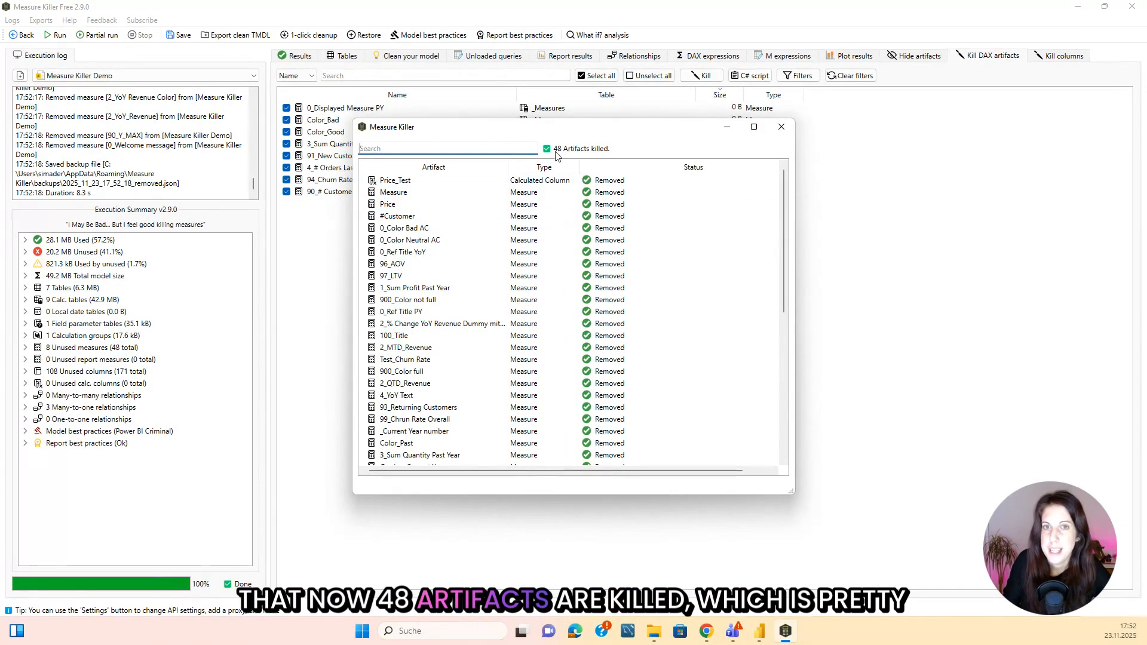
scroll(597, 256, "down", 8)
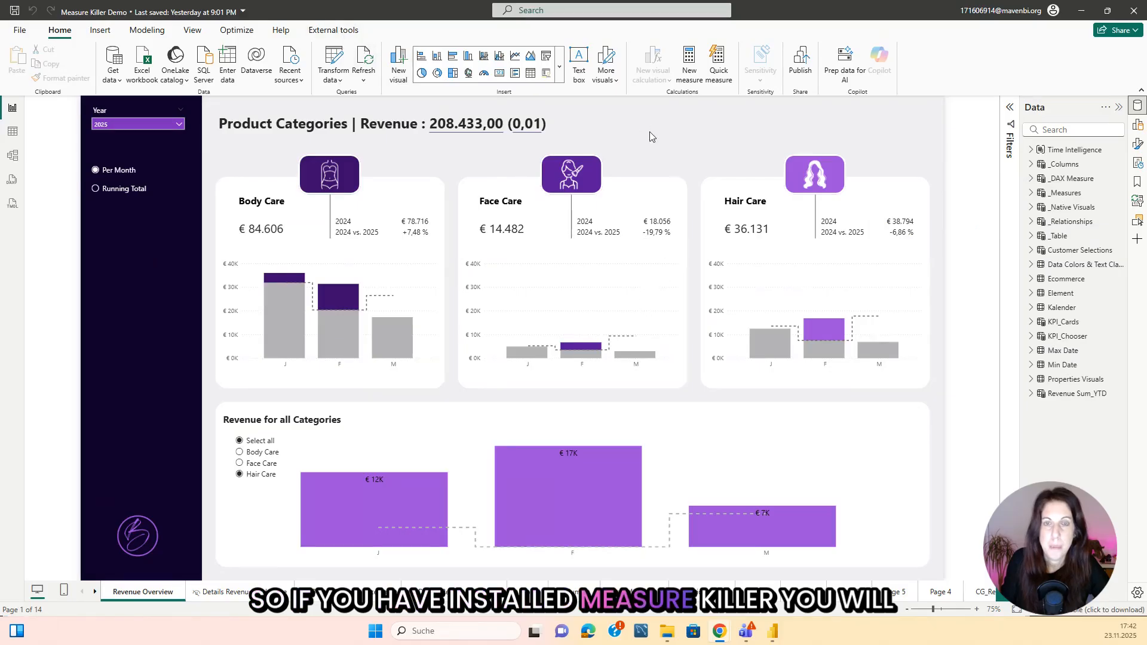
Check the external tools in Power BI Desktop and compare the free and paid Measure Killer versions on its download page.
left_click(333, 34)
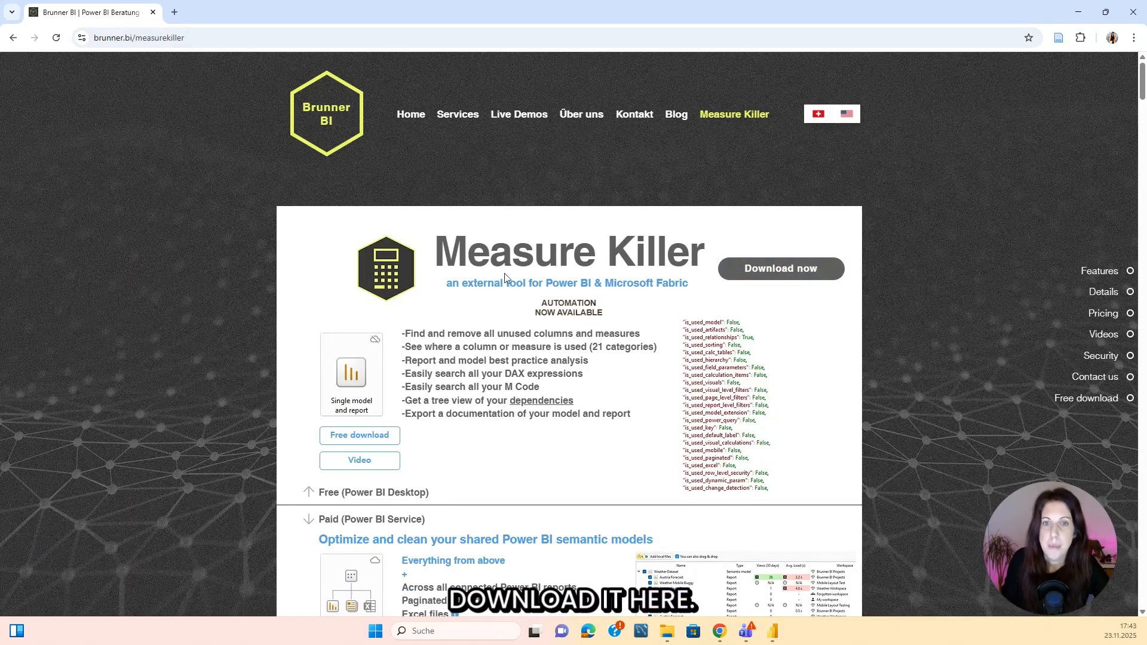
scroll(454, 297, "down", 2)
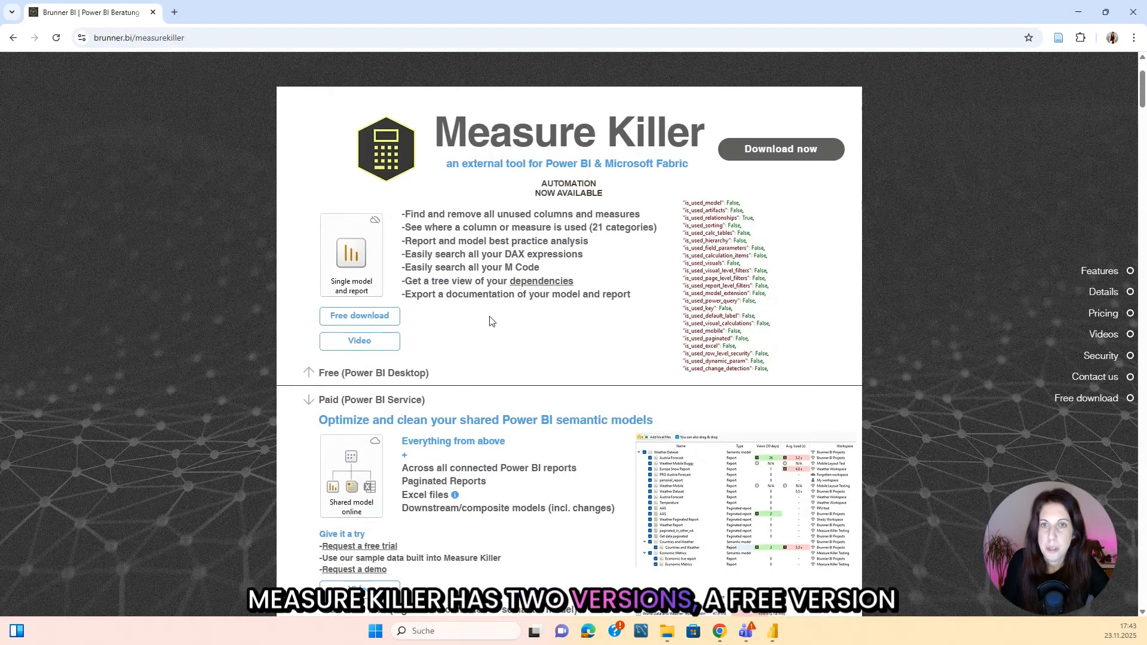
scroll(412, 341, "down", 3)
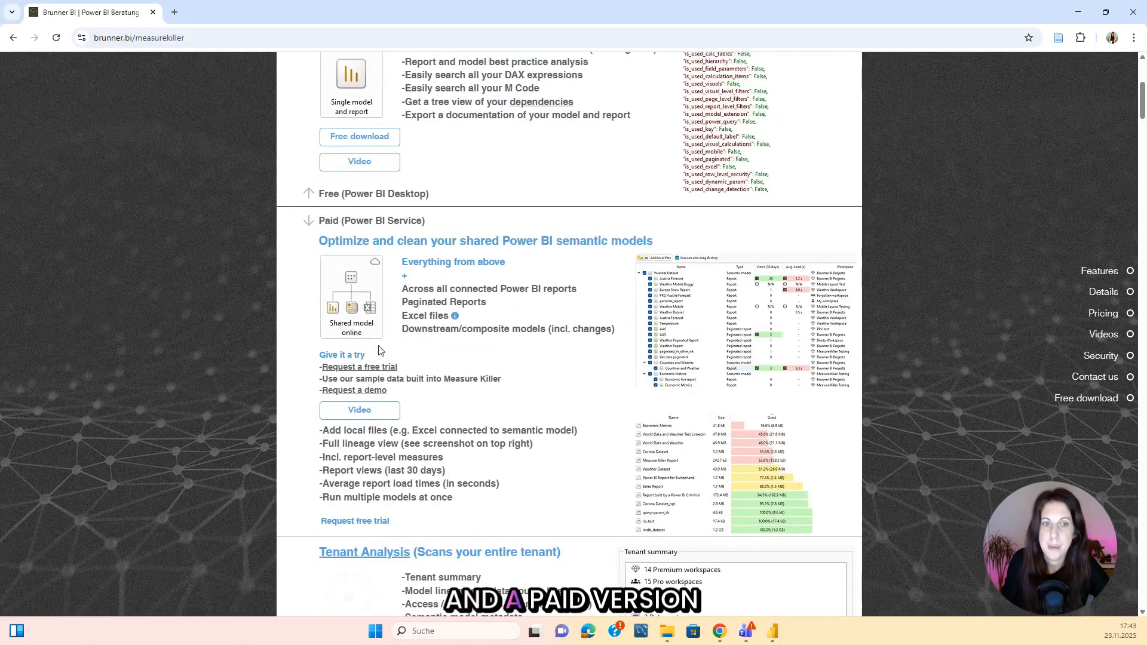
scroll(689, 284, "up", 1)
scroll(688, 284, "down", 2)
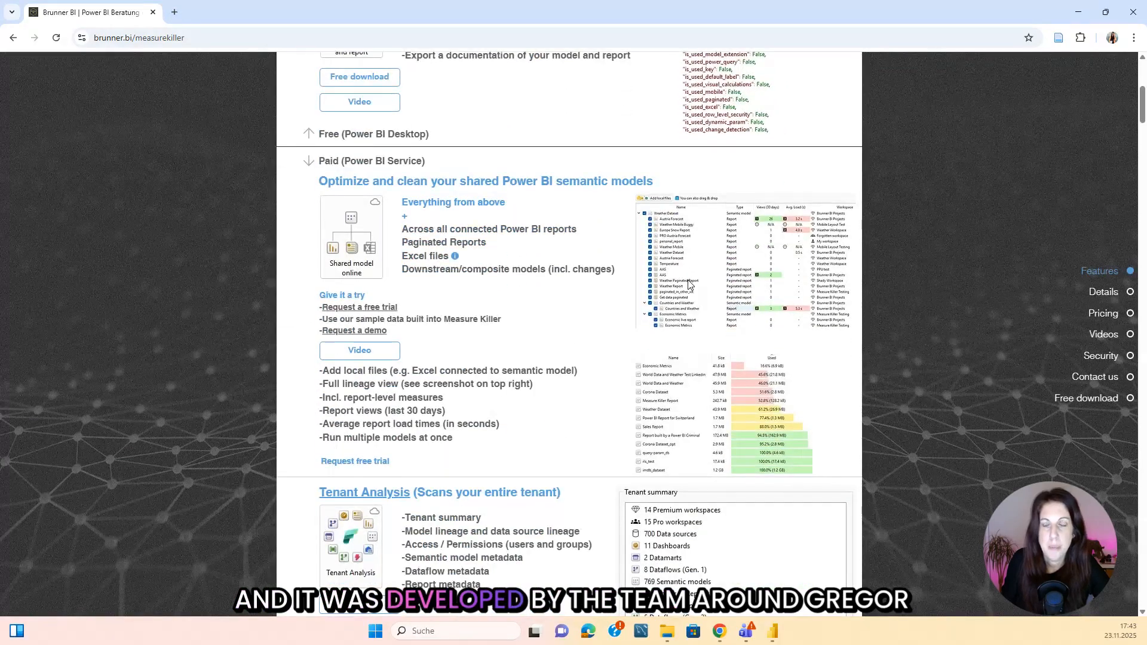
scroll(911, 274, "up", 6)
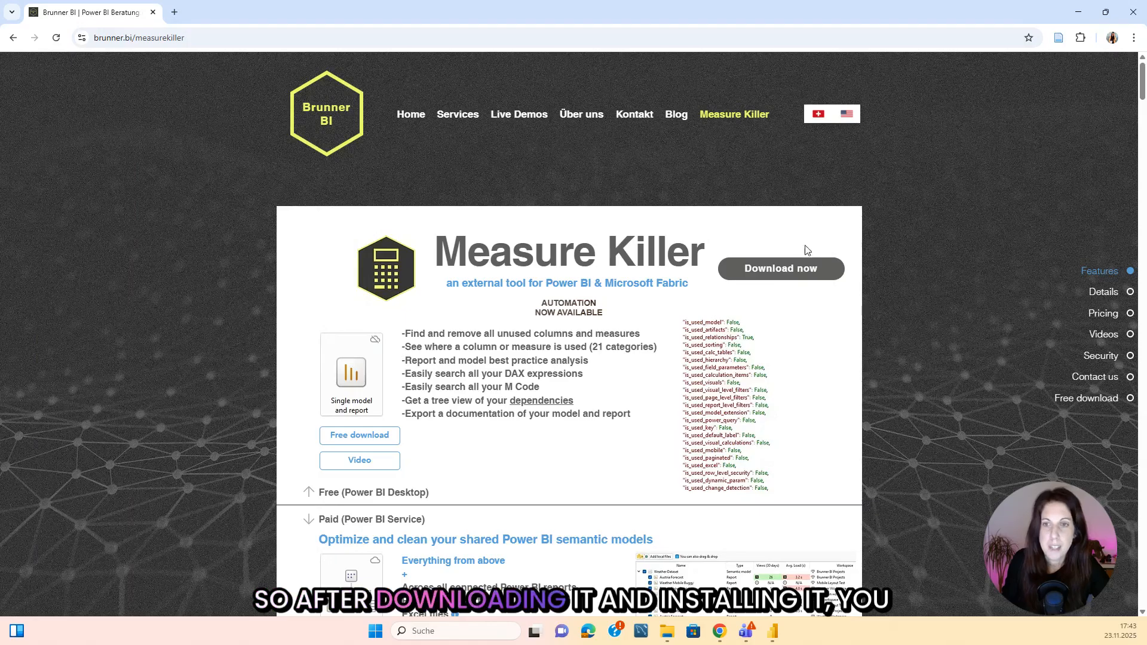
Switch to Power BI Desktop and launch Measure Killer in Single model and report mode, connected to Measure Killer Demo.
left_click(772, 631)
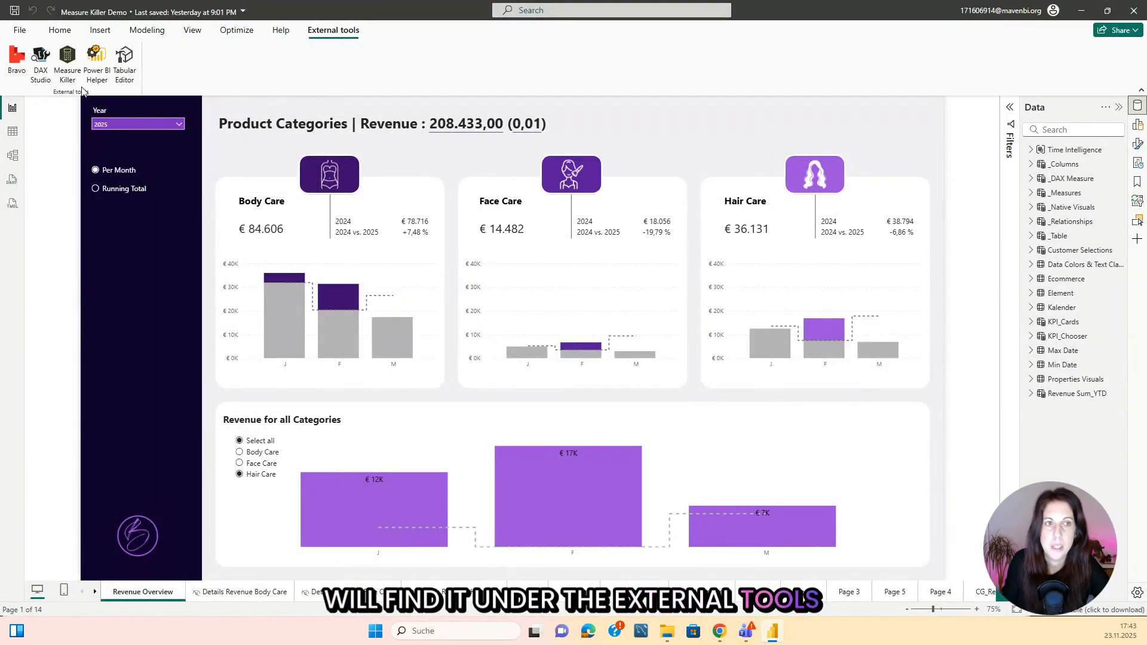
left_click(67, 57)
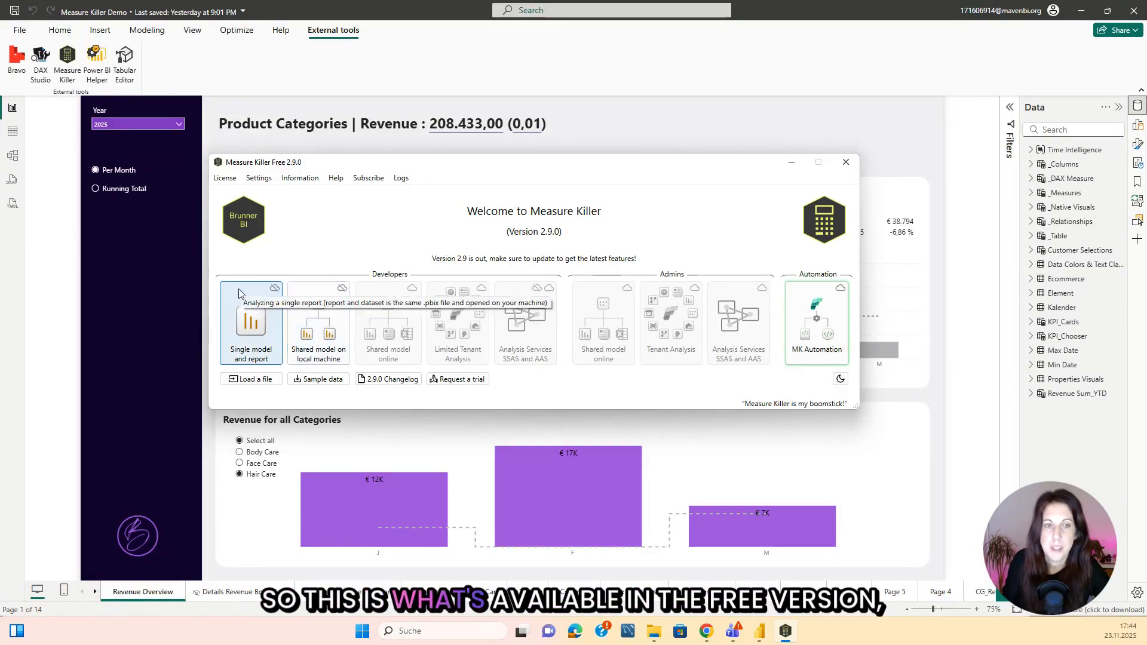
left_click(249, 319)
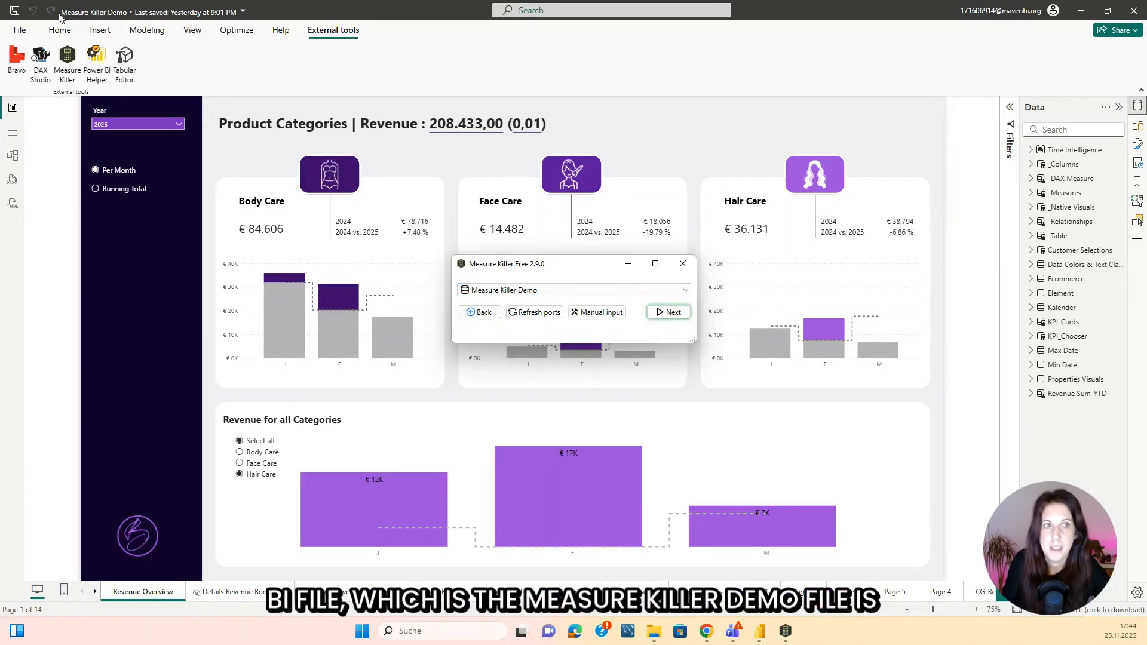
left_click(669, 312)
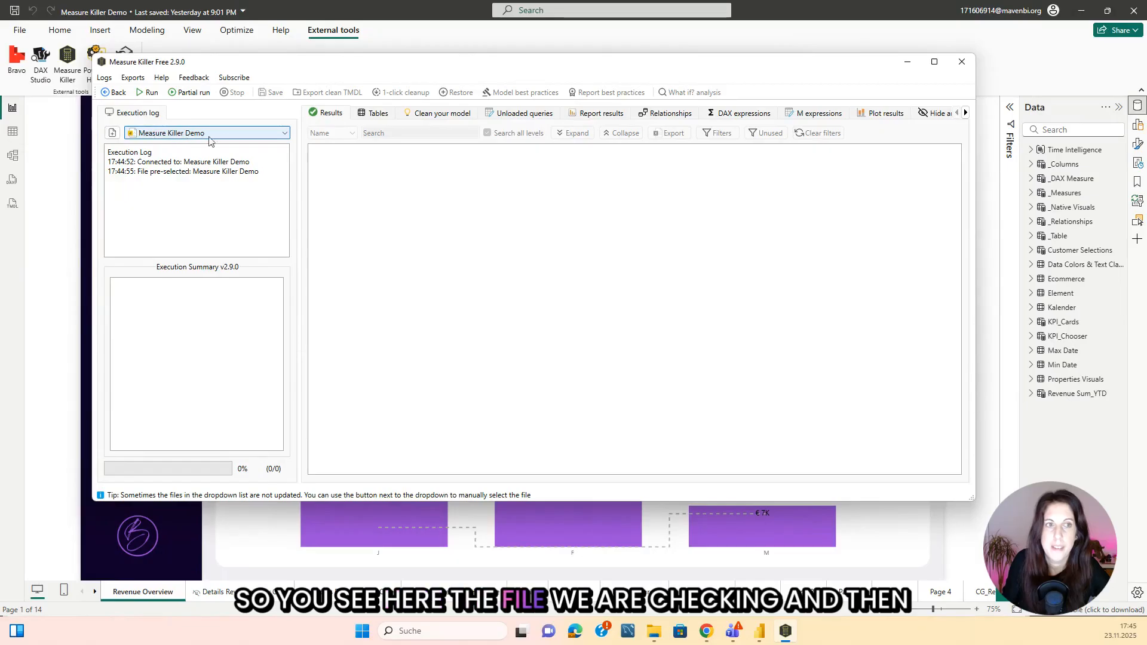
Run the full analysis on the Measure Killer Demo file and maximize the results window.
left_click(147, 93)
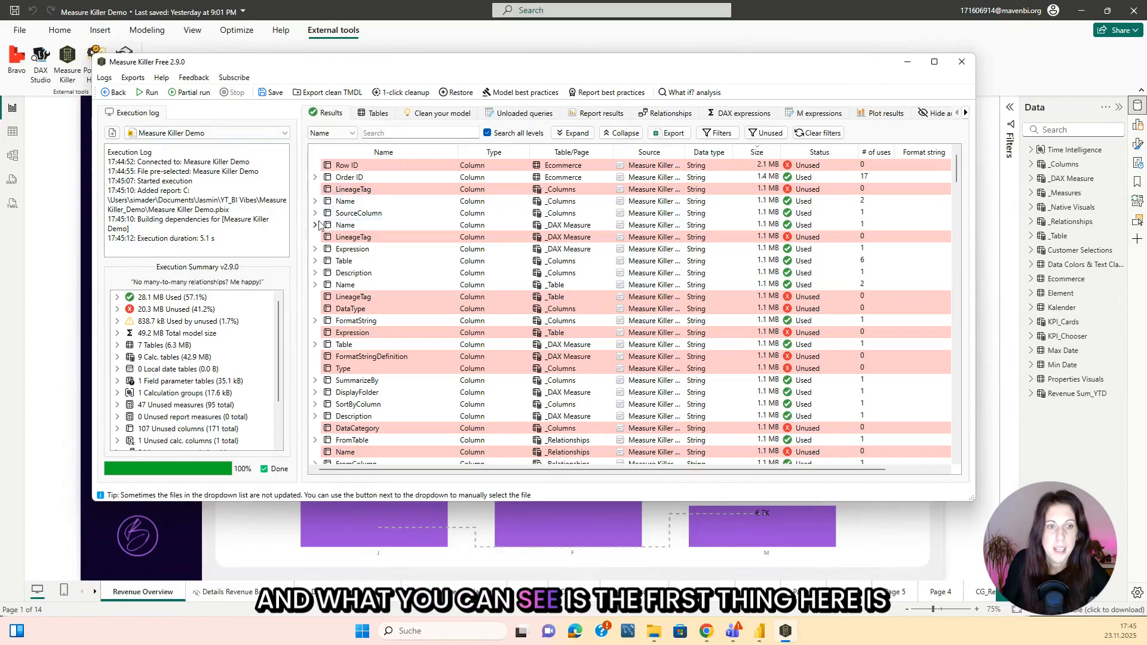
left_click(934, 61)
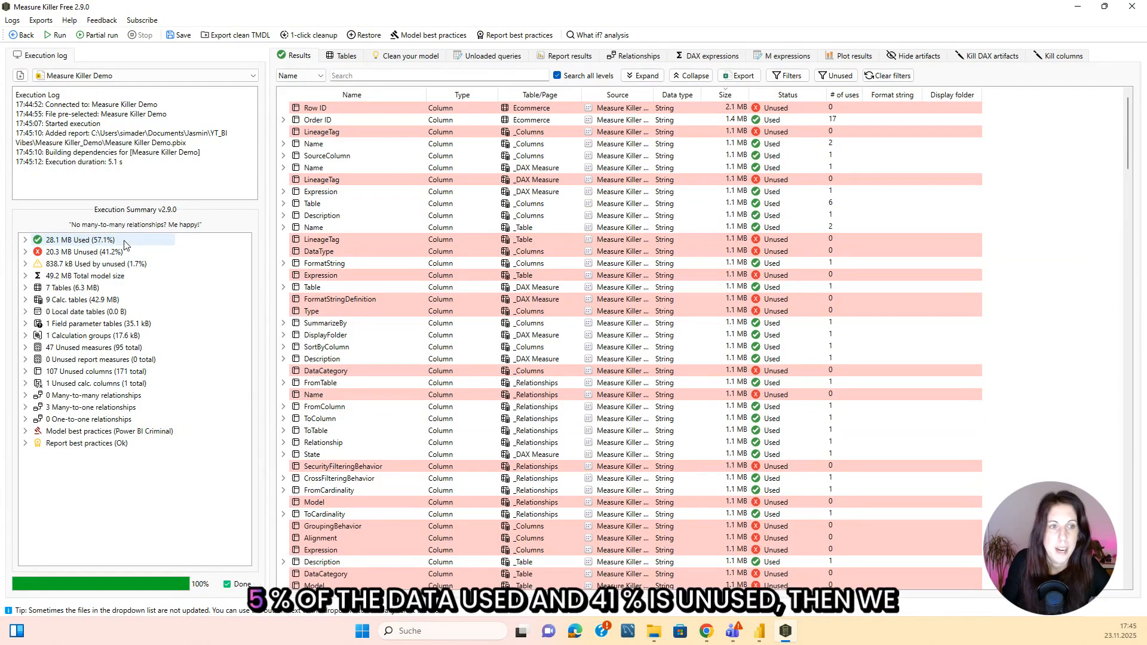
Examine the execution summary for used and unused data, tables, measures, columns, relationships and best practices, and skim the results list.
mouse_move(131, 242)
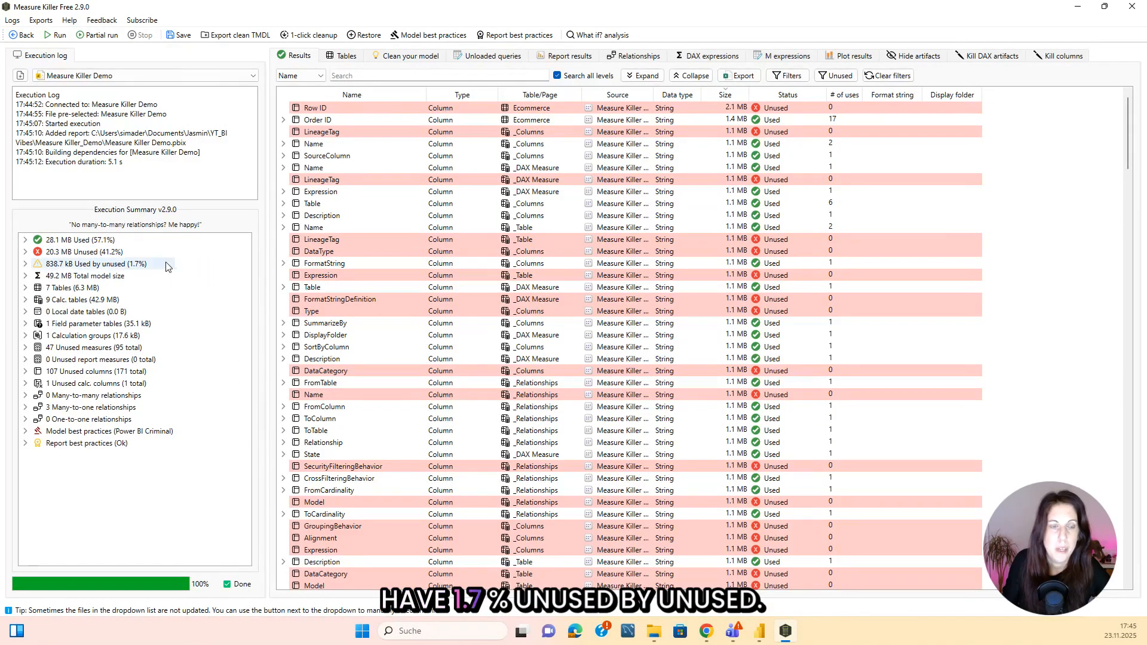
mouse_move(174, 268)
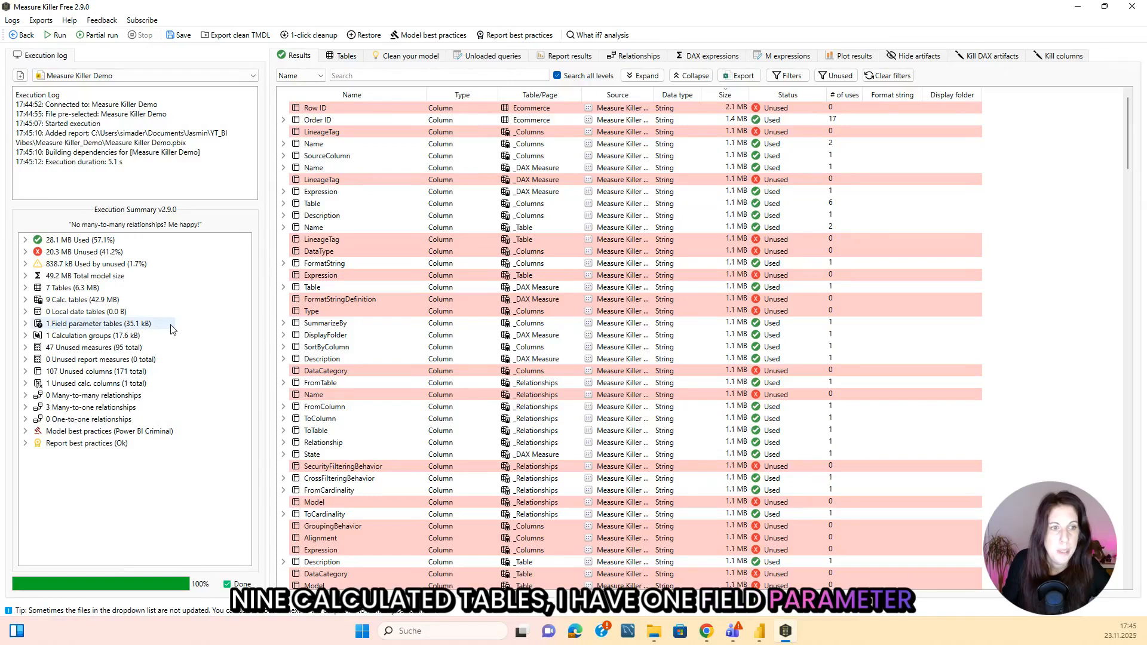
mouse_move(175, 335)
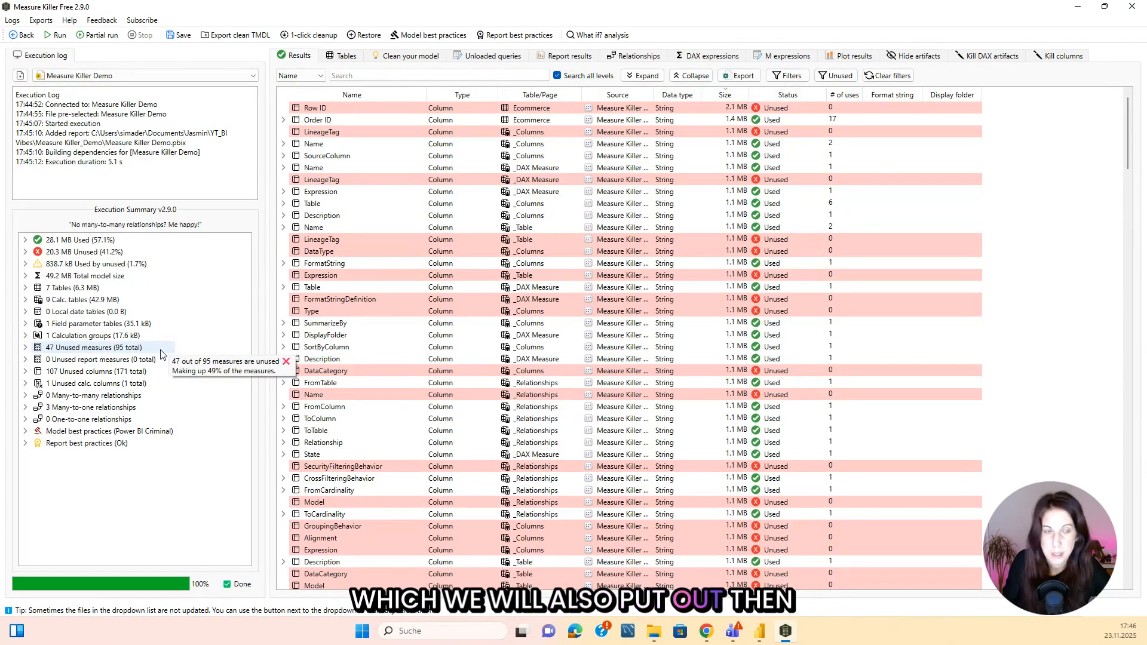
mouse_move(161, 374)
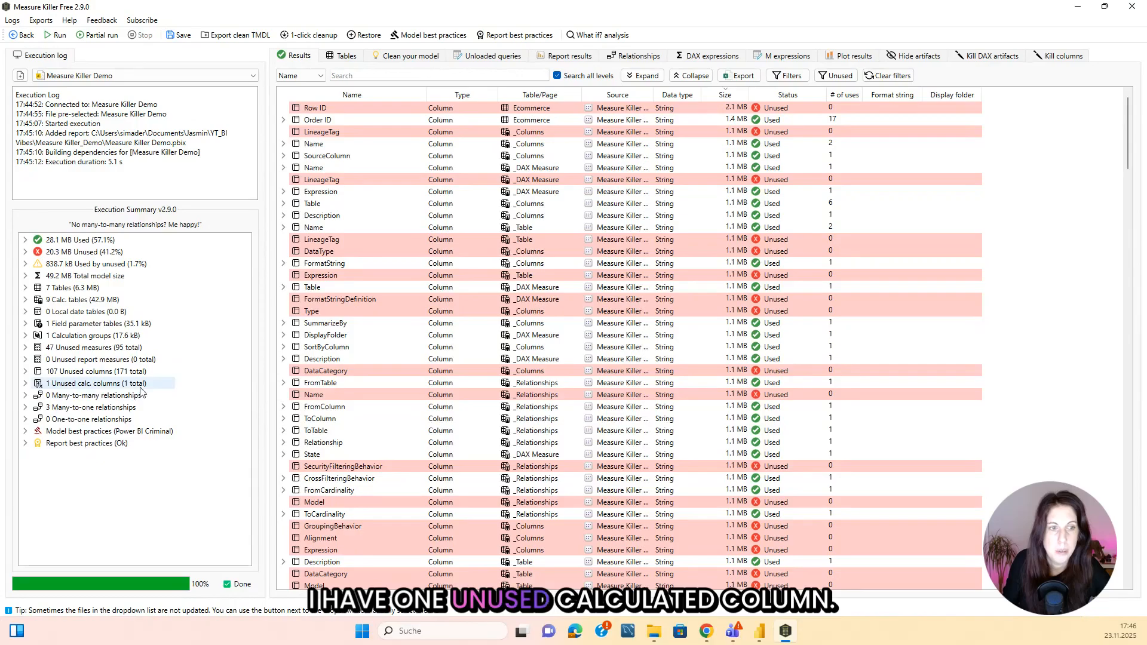
mouse_move(160, 402)
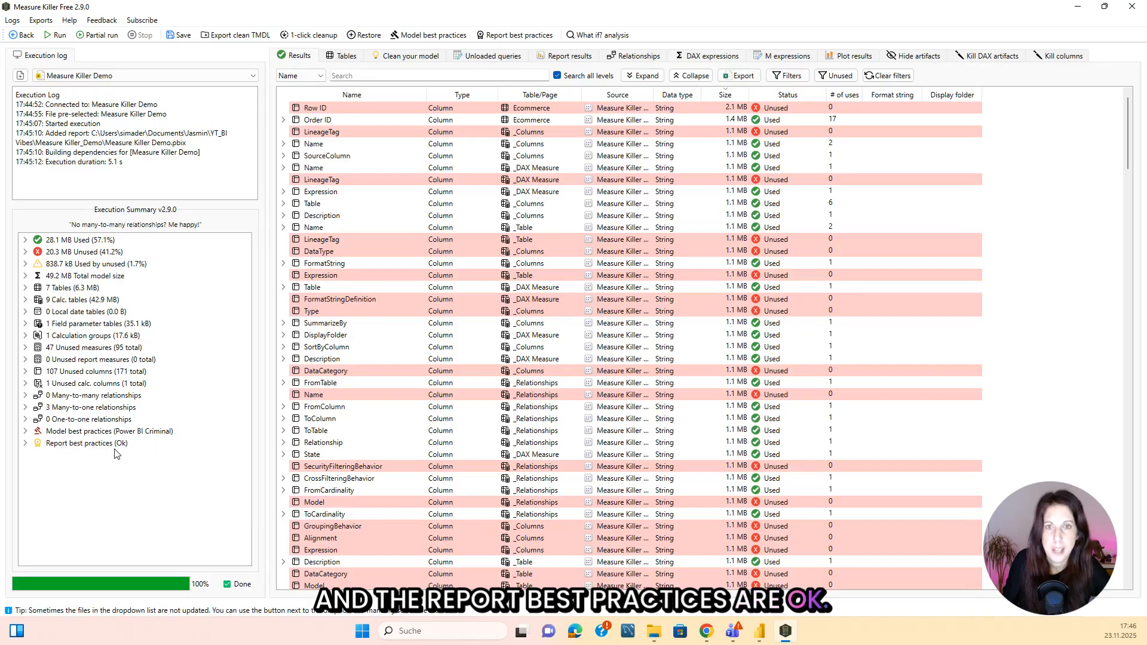
scroll(524, 251, "down", 5)
scroll(523, 242, "up", 5)
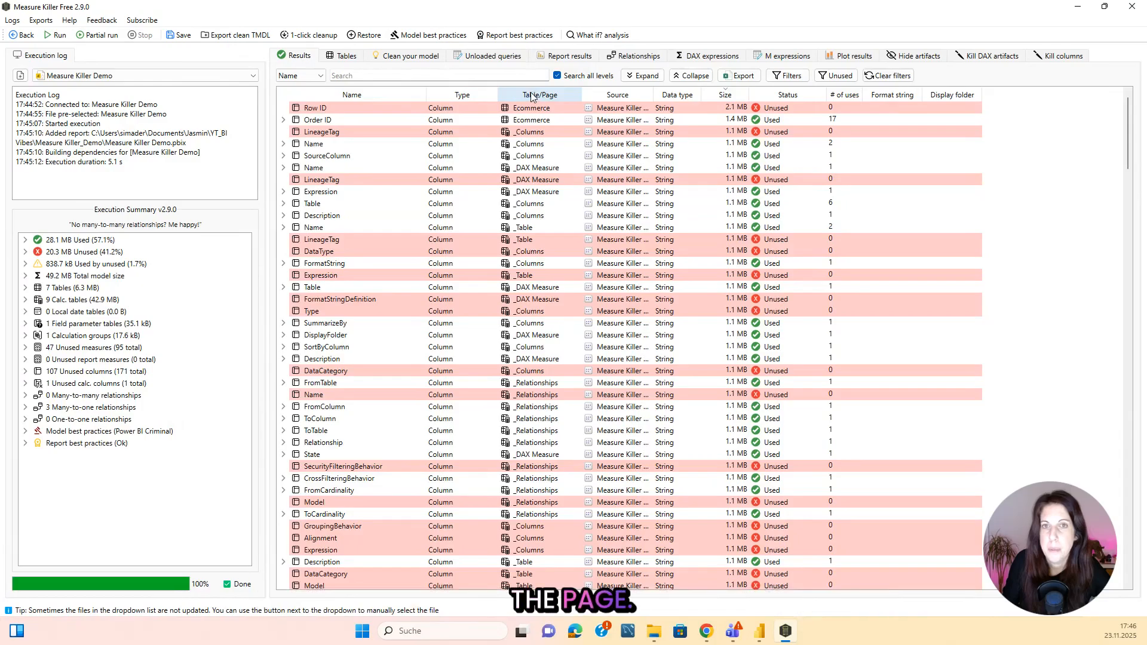
Widen the Source, Size and # of uses columns in the results table.
double_click(654, 92)
double_click(773, 93)
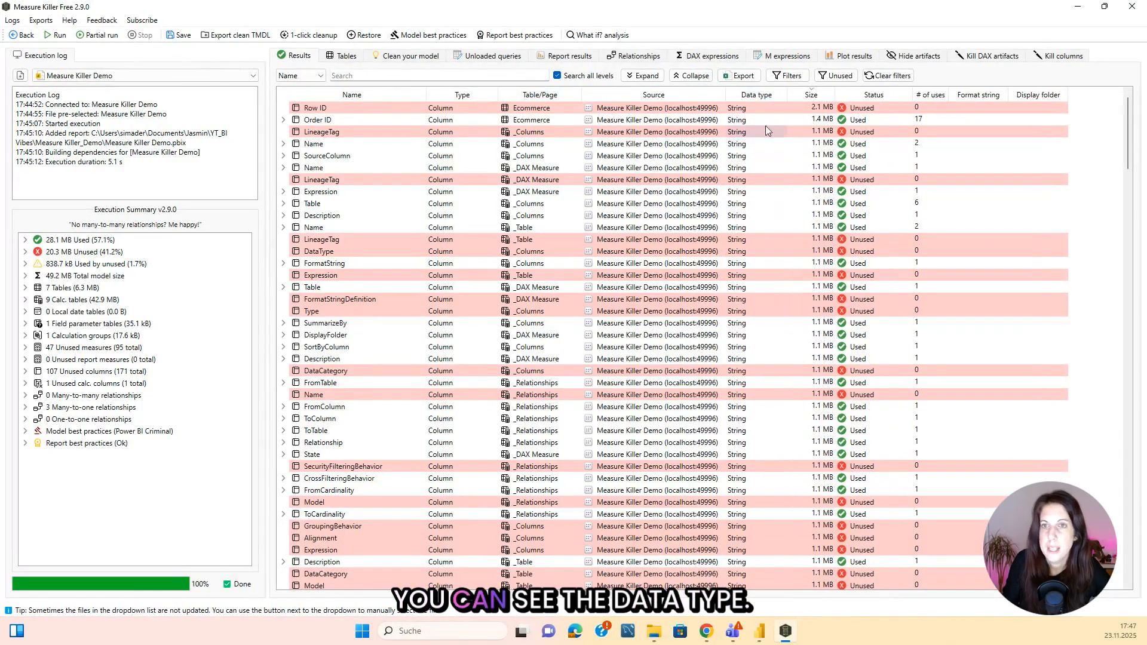
double_click(834, 94)
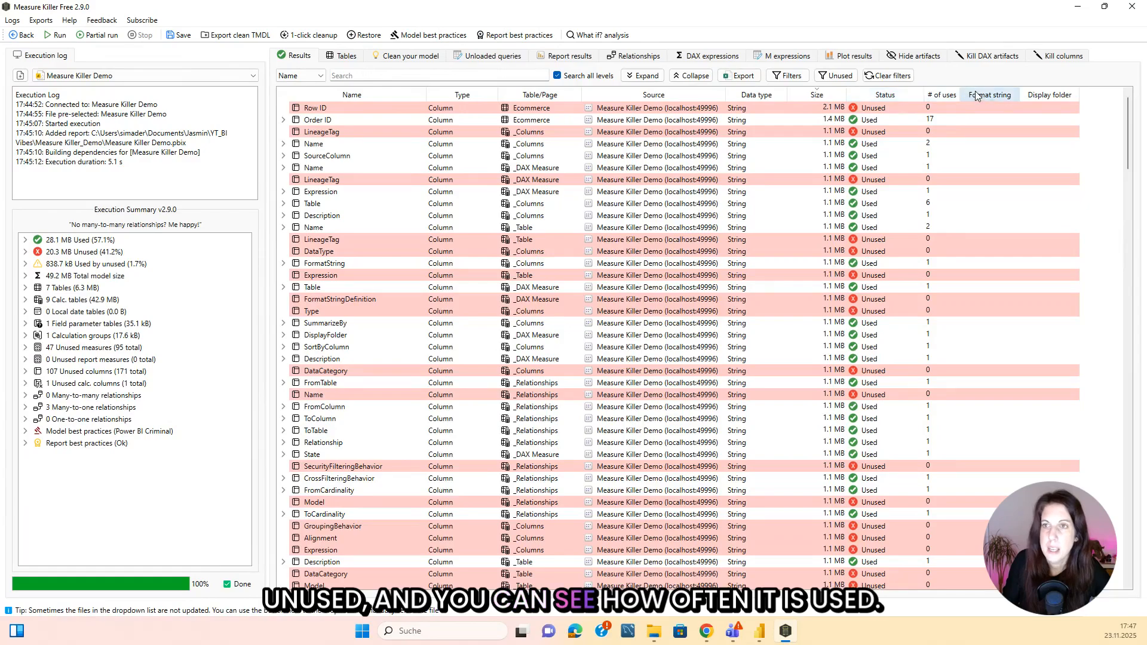
mouse_move(961, 94)
left_mouse_down()
mouse_move(995, 94)
mouse_move(973, 93)
left_mouse_up()
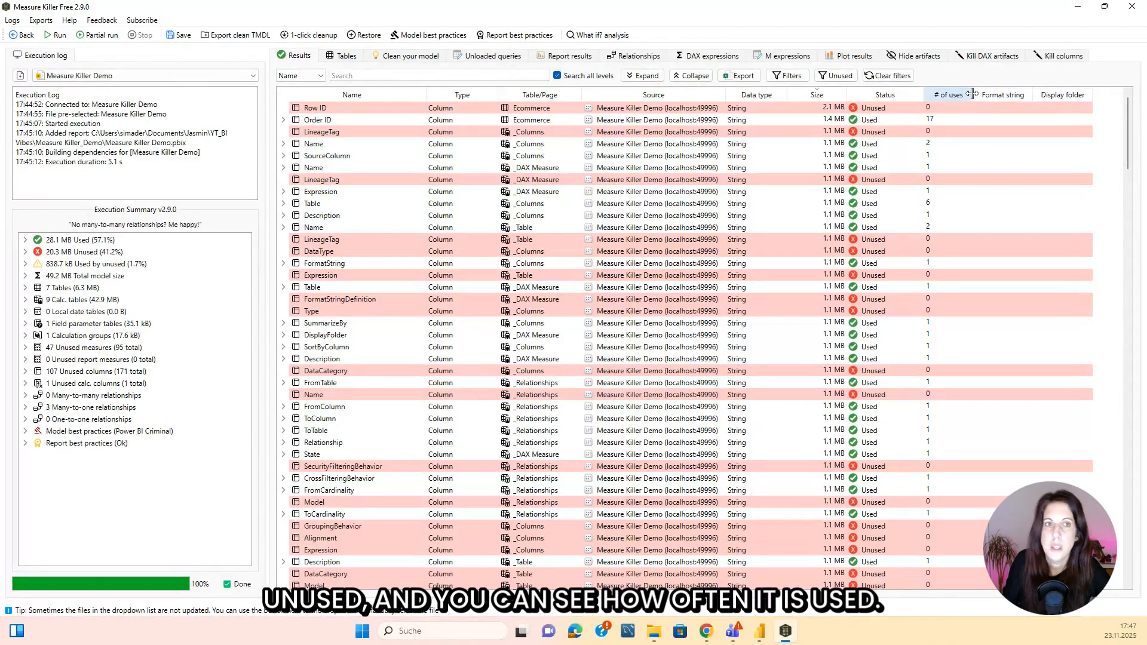
Change the results search field to Type, to Table/Page and back to Name.
left_click(323, 80)
left_click(312, 102)
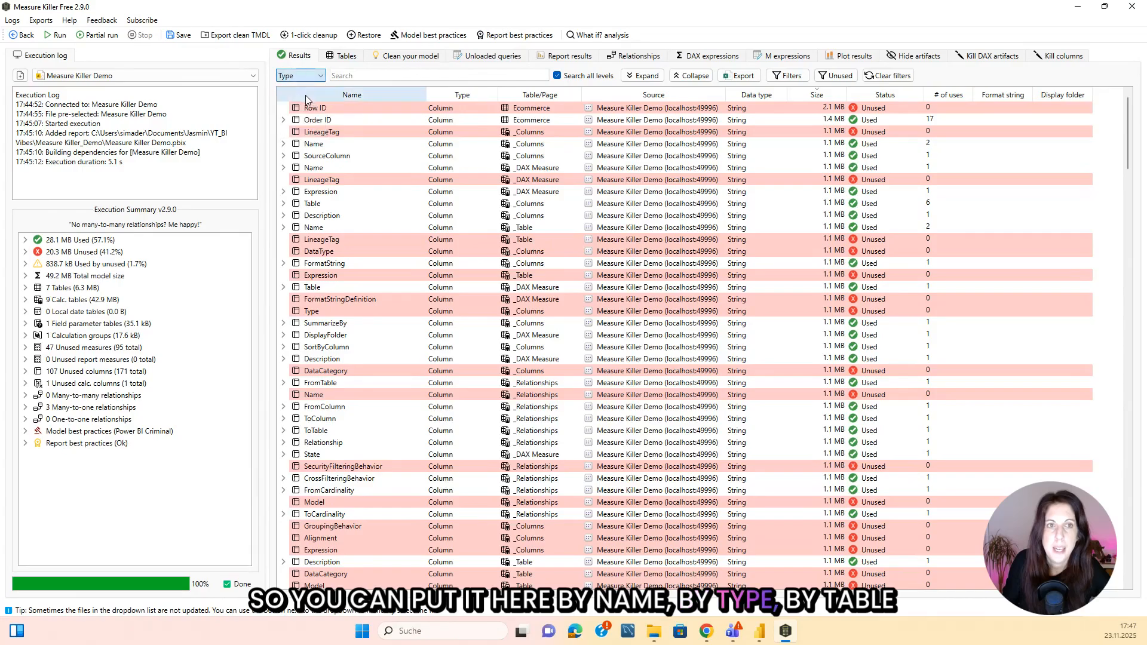
left_click(322, 80)
left_click(311, 111)
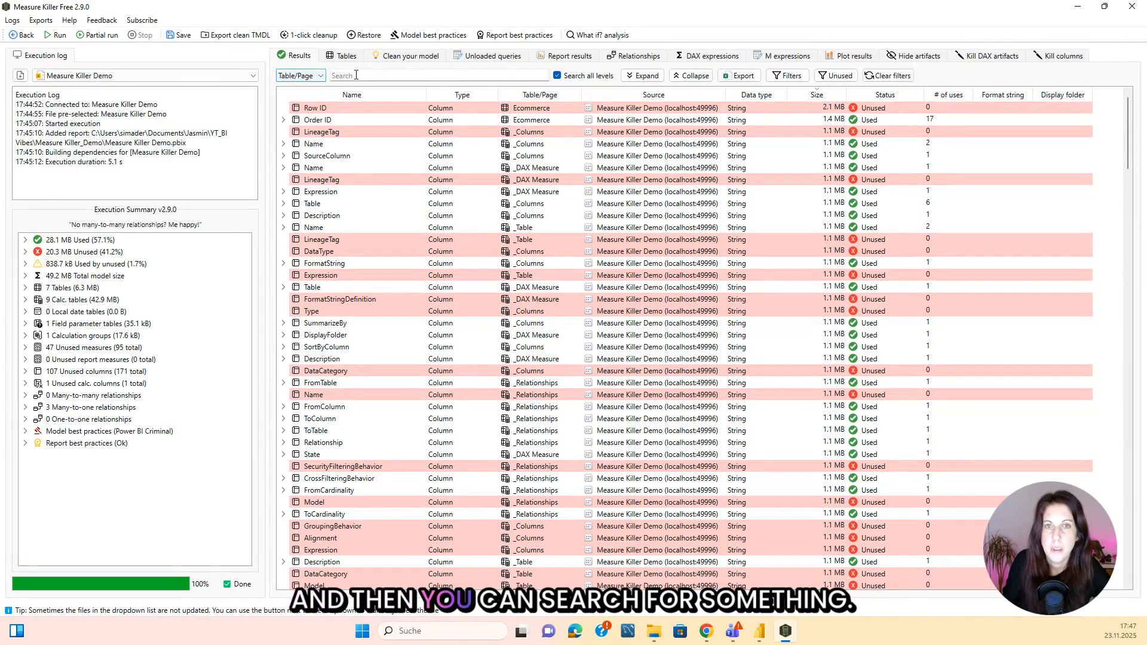
left_click(322, 76)
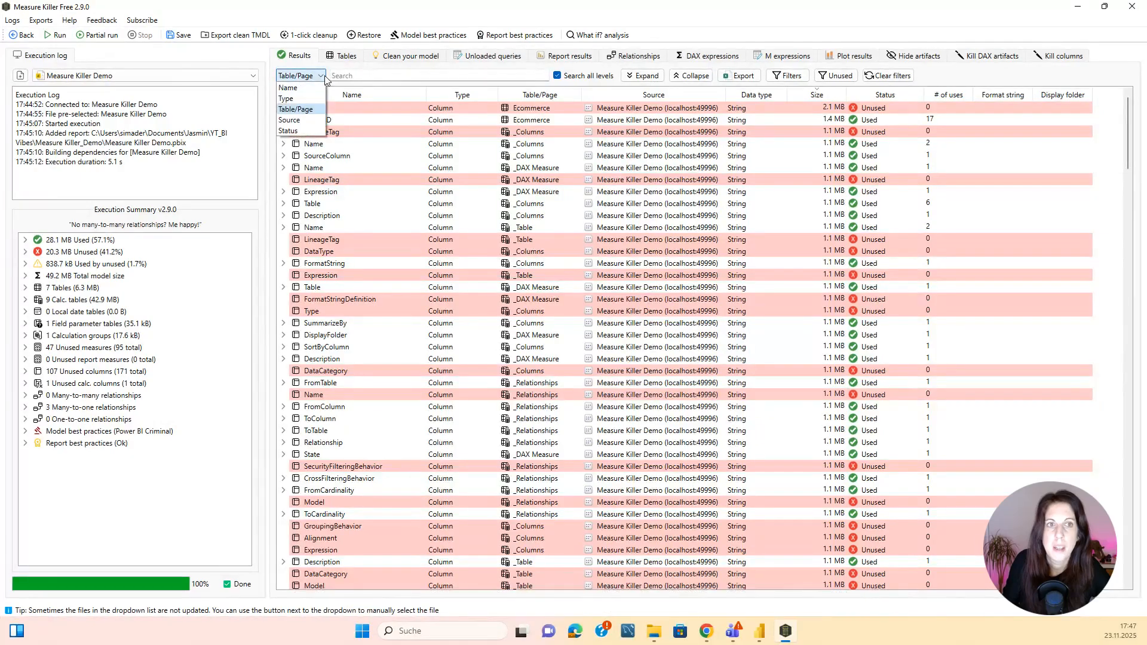
left_click(317, 88)
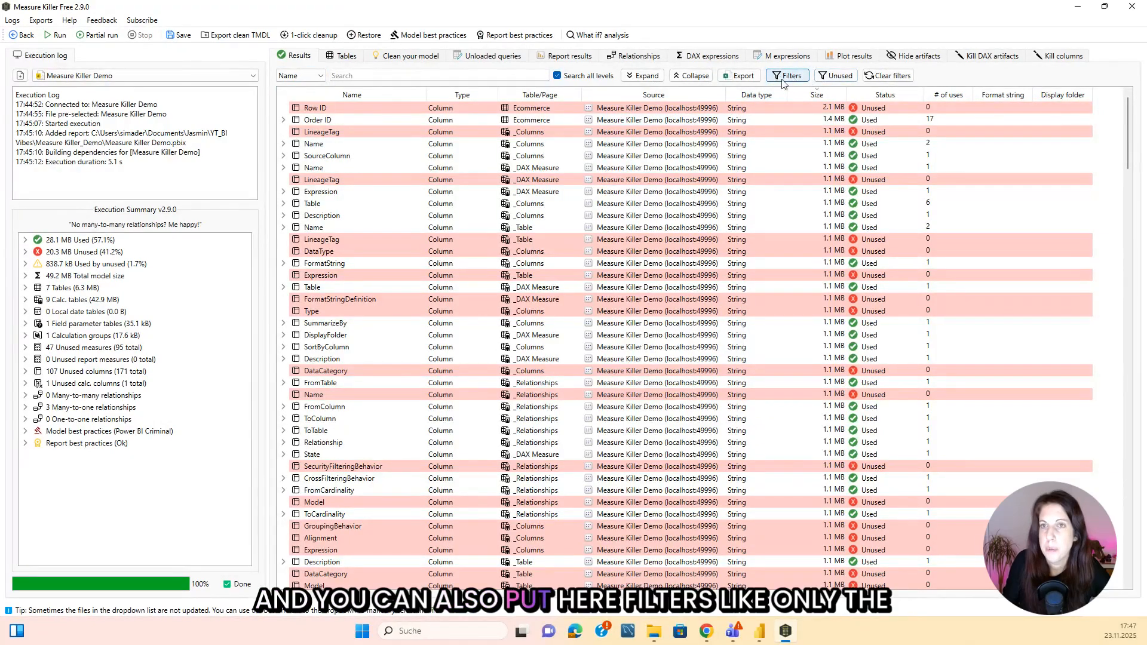
Filter the results to unused items, look through them, and inspect the custom filter options without applying any.
left_click(842, 79)
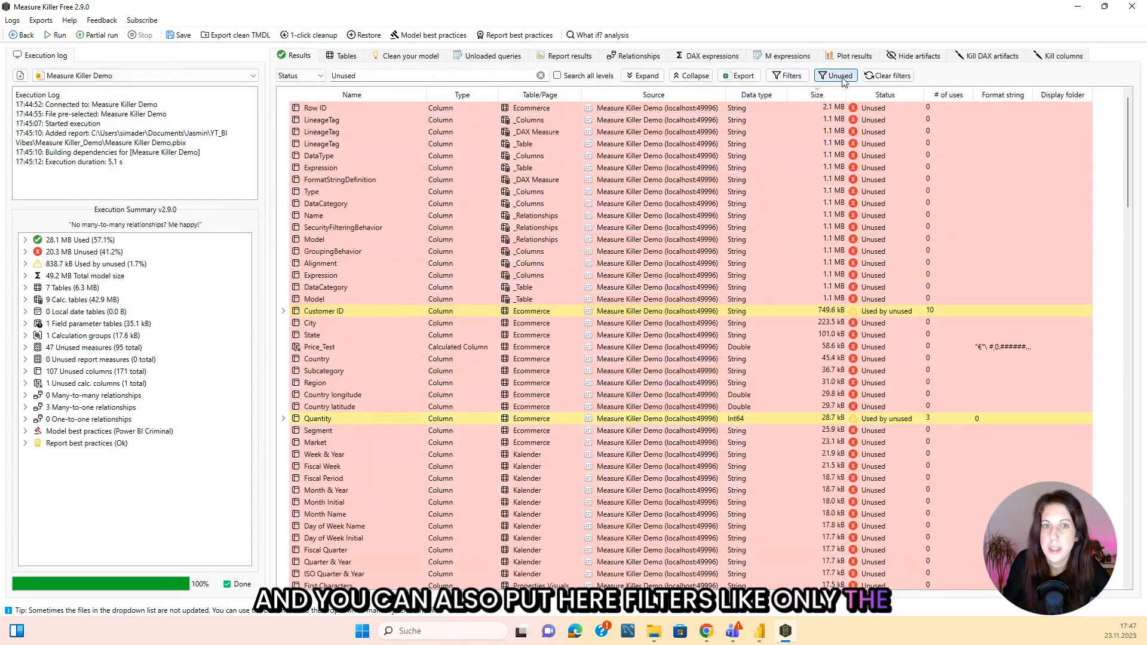
scroll(709, 226, "down", 20)
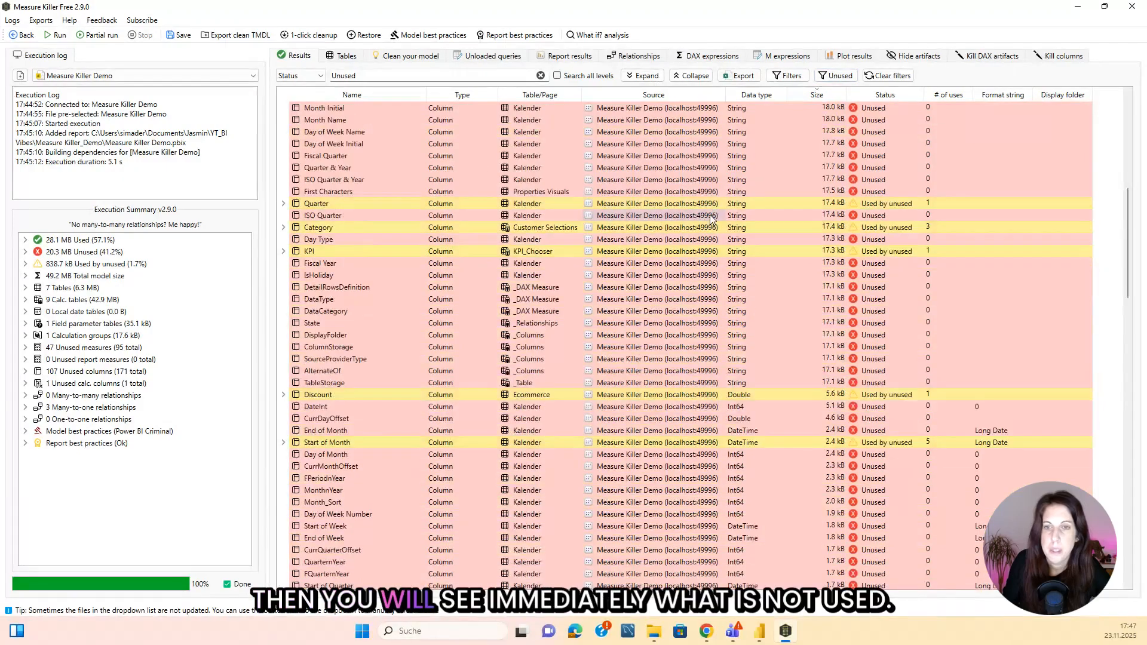
scroll(709, 225, "down", 20)
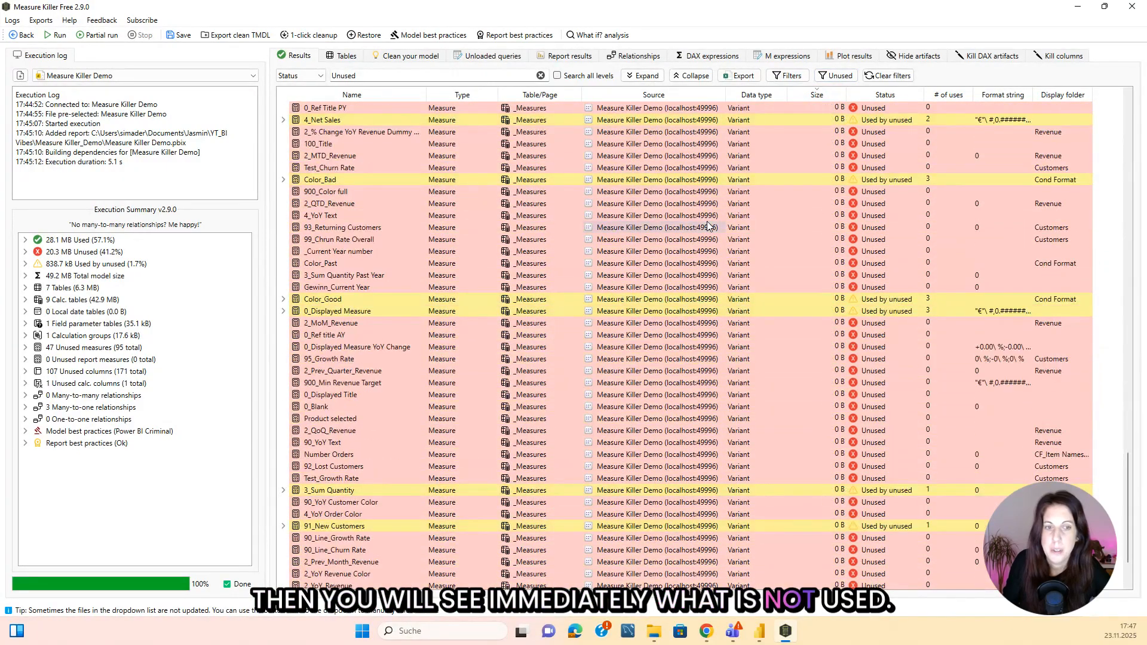
left_click(787, 76)
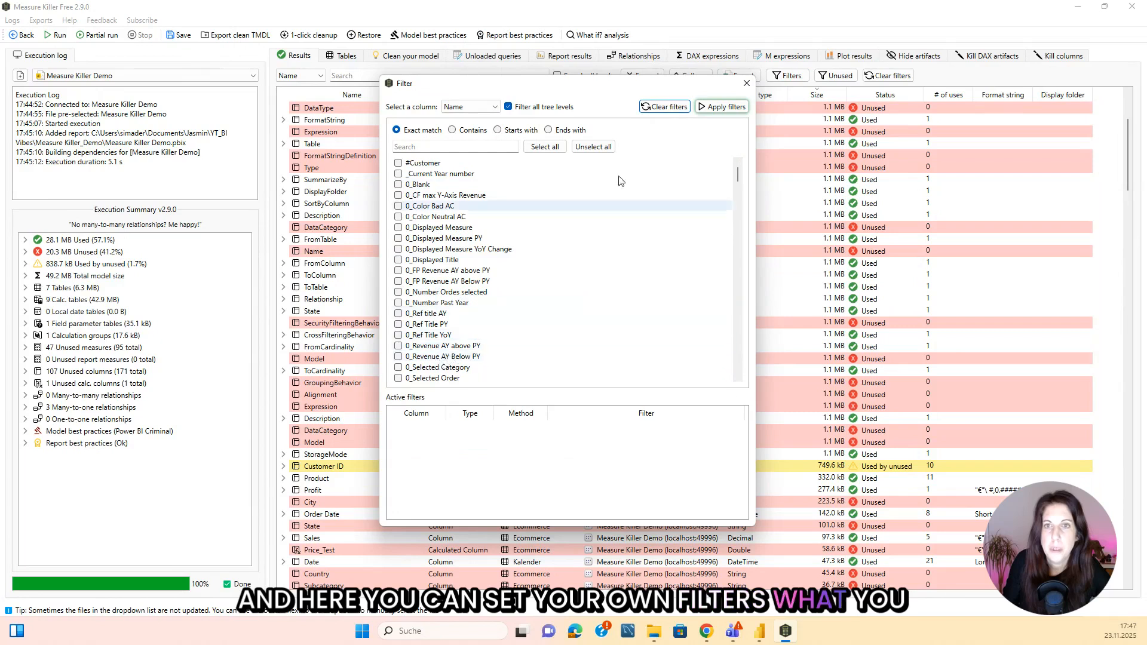
left_click(744, 86)
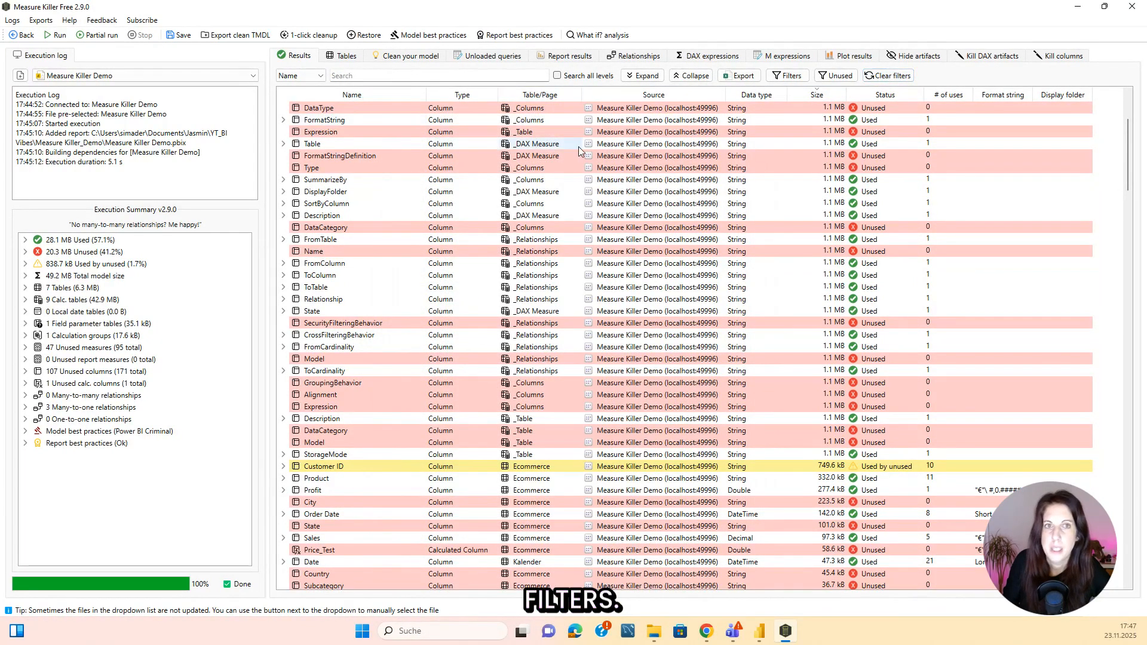
Review the model's tables, cleanup suggestions, report results with the bookmarks expanded, and relationships.
left_click(344, 59)
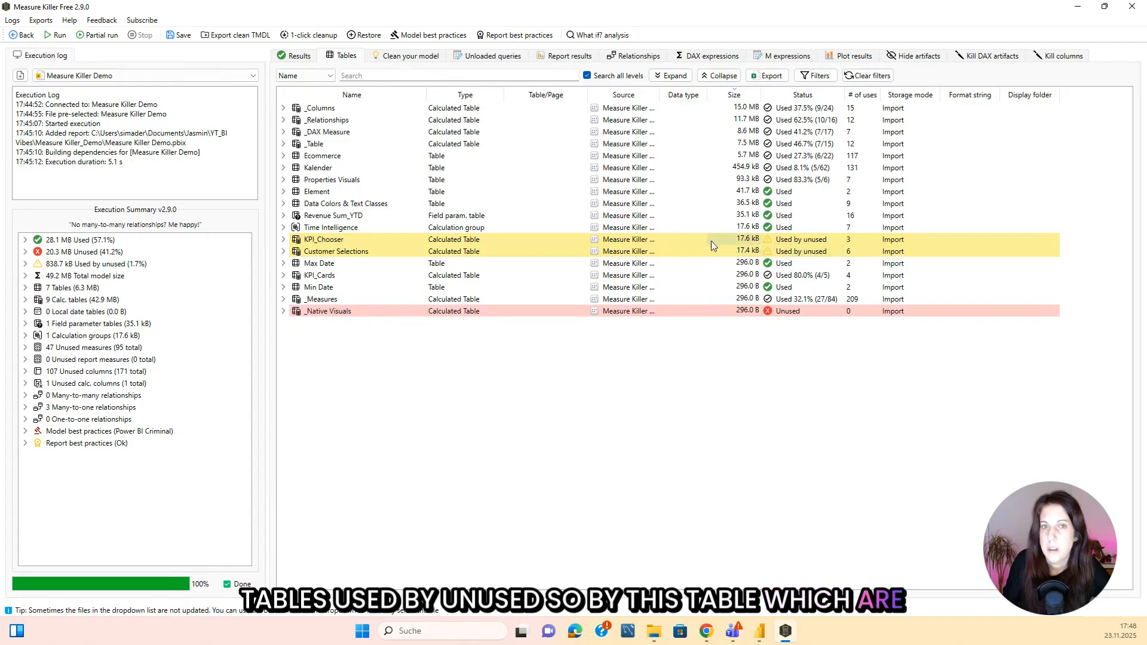
left_click(425, 58)
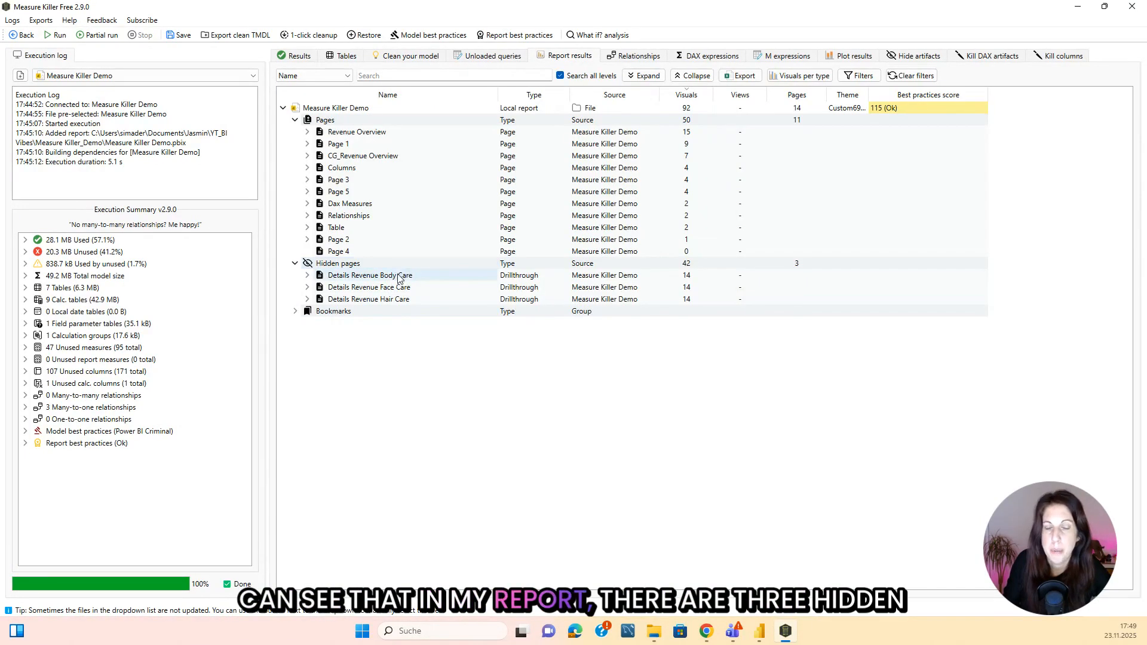
left_click(295, 311)
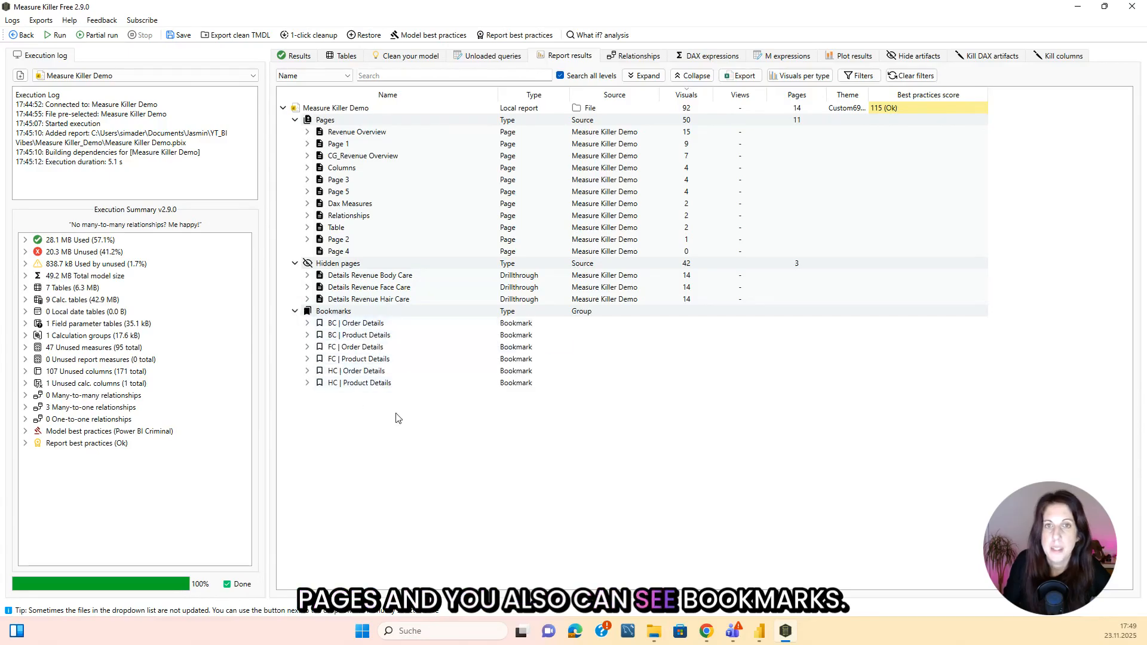
left_click(637, 57)
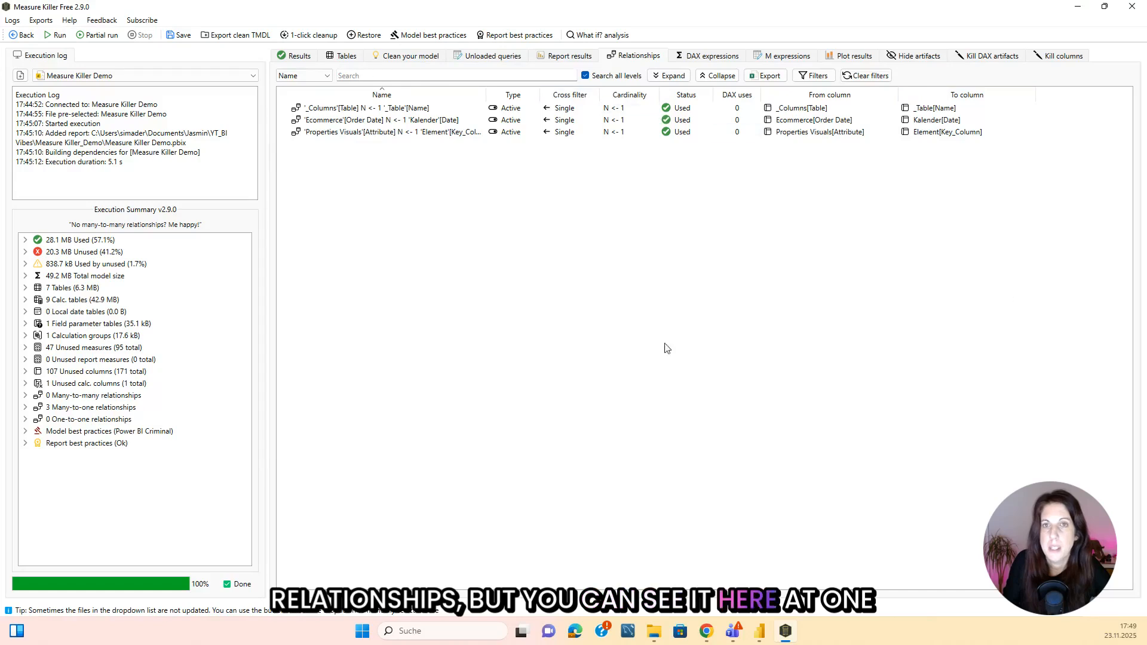
Review the model's DAX expressions, expanding the code of the Color Visuals and Color measures and widening the Table column.
left_click(714, 56)
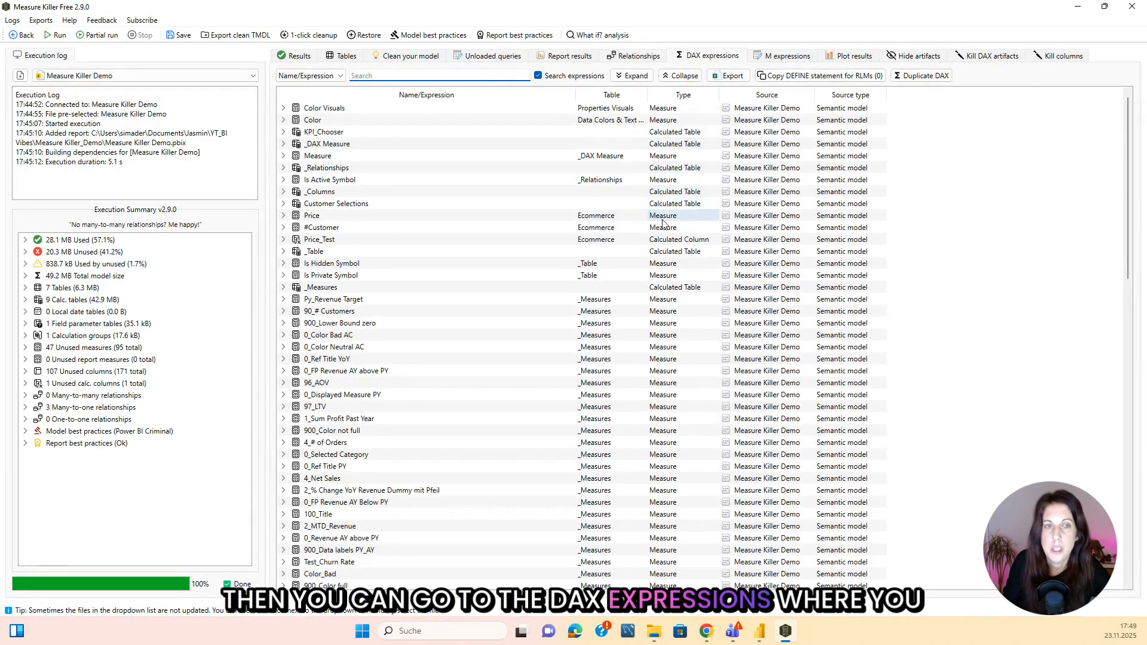
left_click(283, 108)
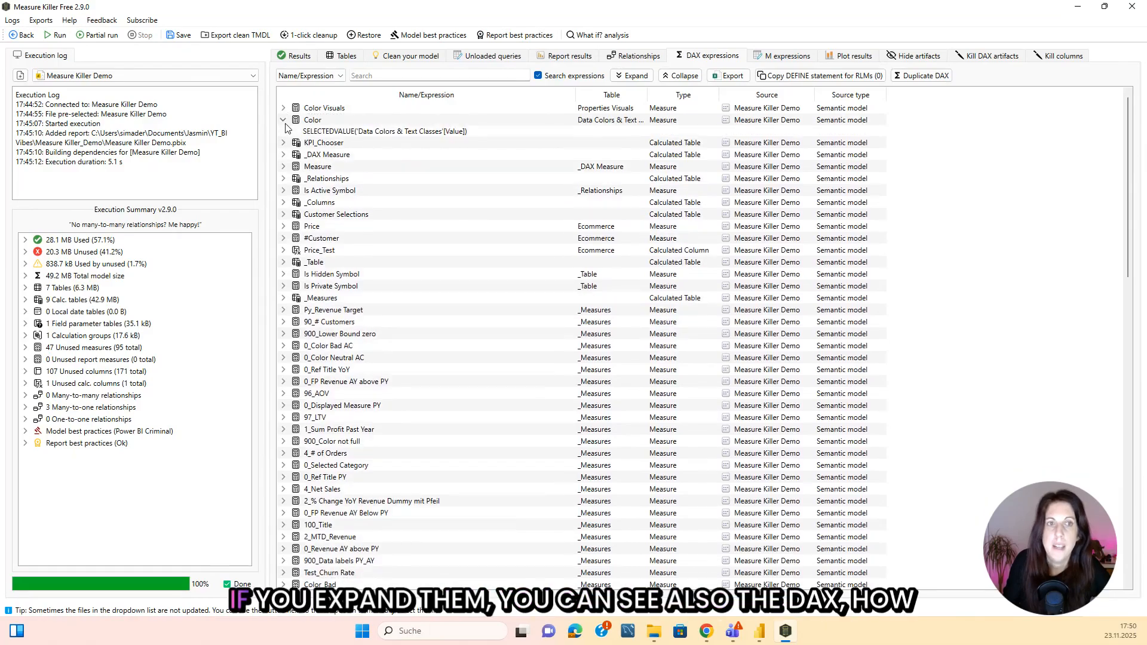
left_click(283, 121)
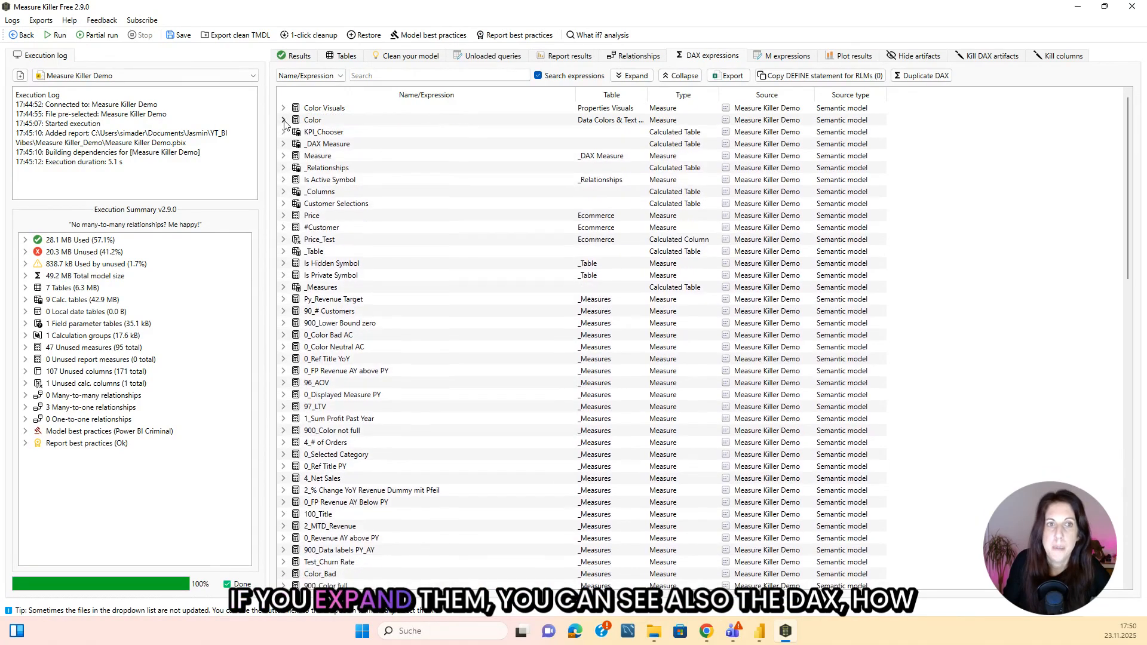
left_click(283, 121)
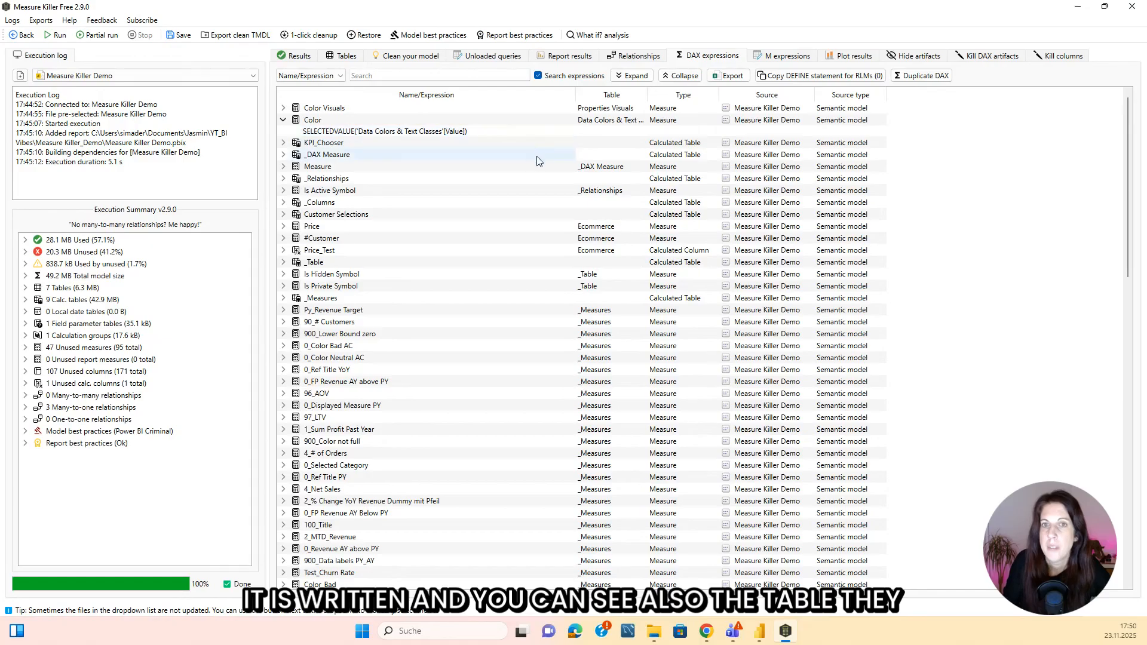
left_click_drag(646, 97, 743, 98)
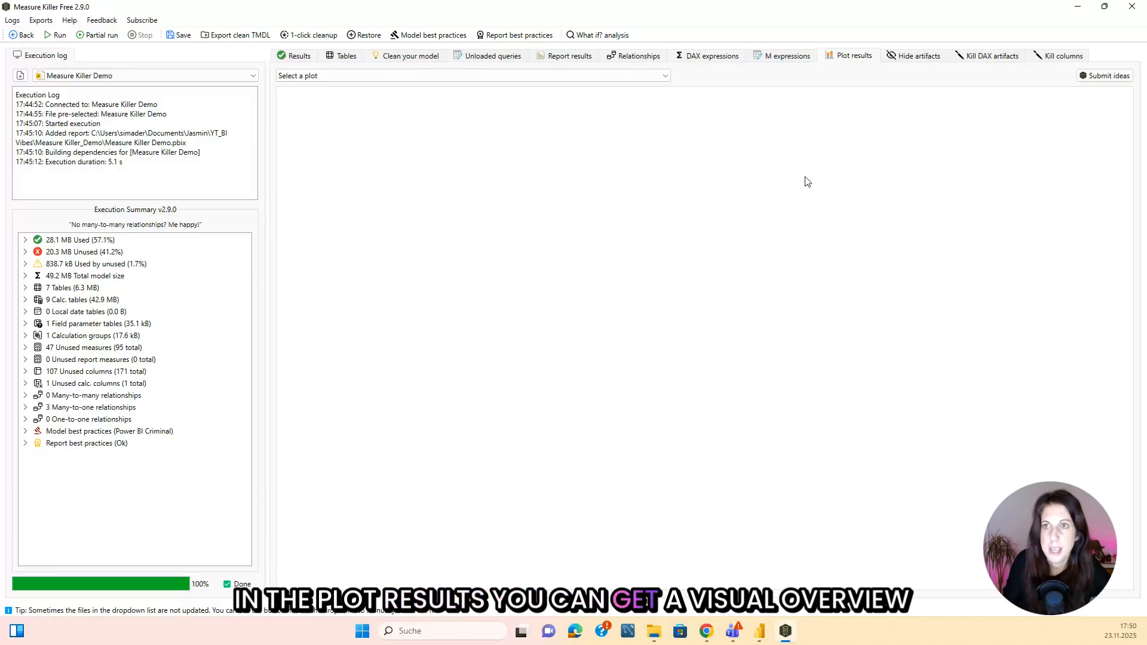
Plot the Unused vs. used chart and inspect its bars for the measures.
left_click(509, 76)
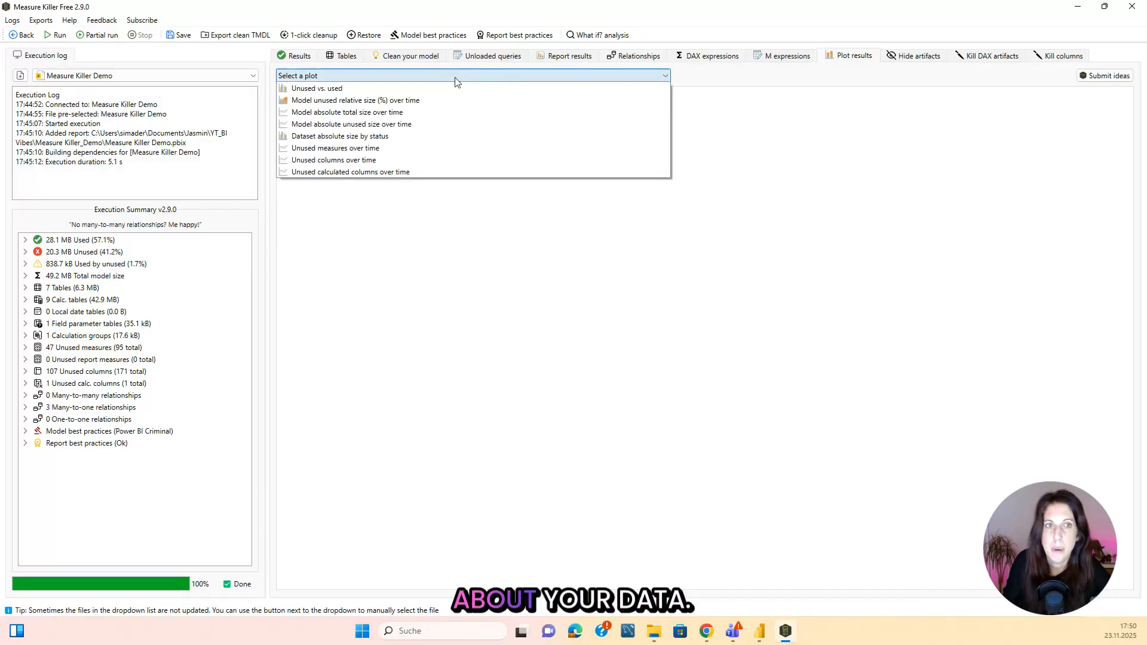
left_click(375, 88)
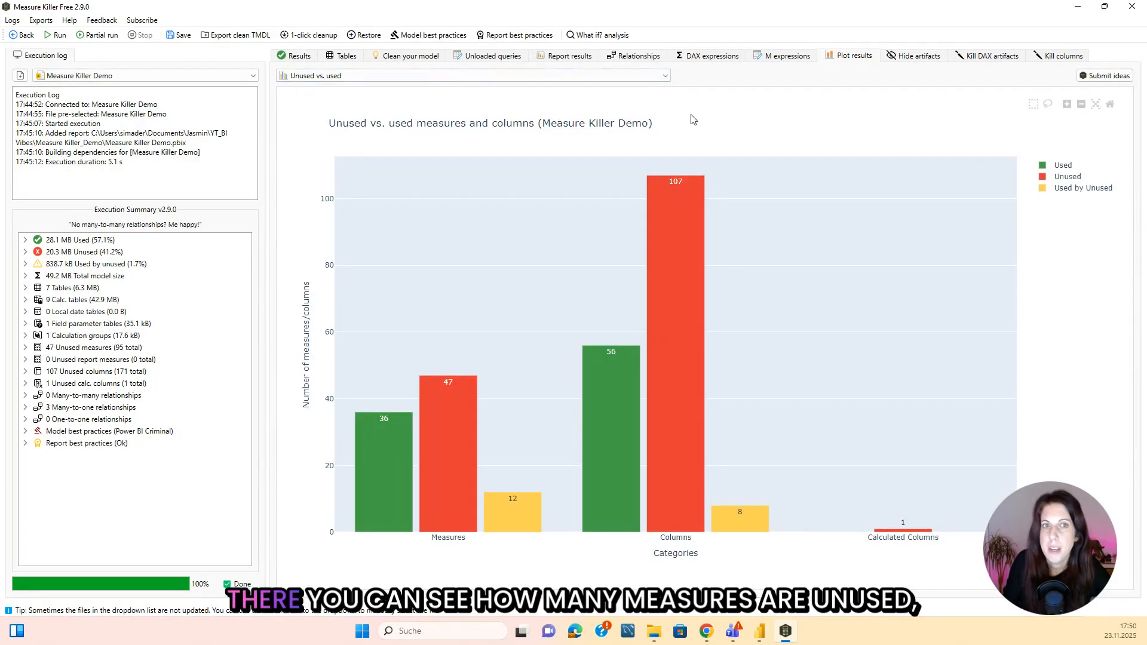
mouse_move(441, 420)
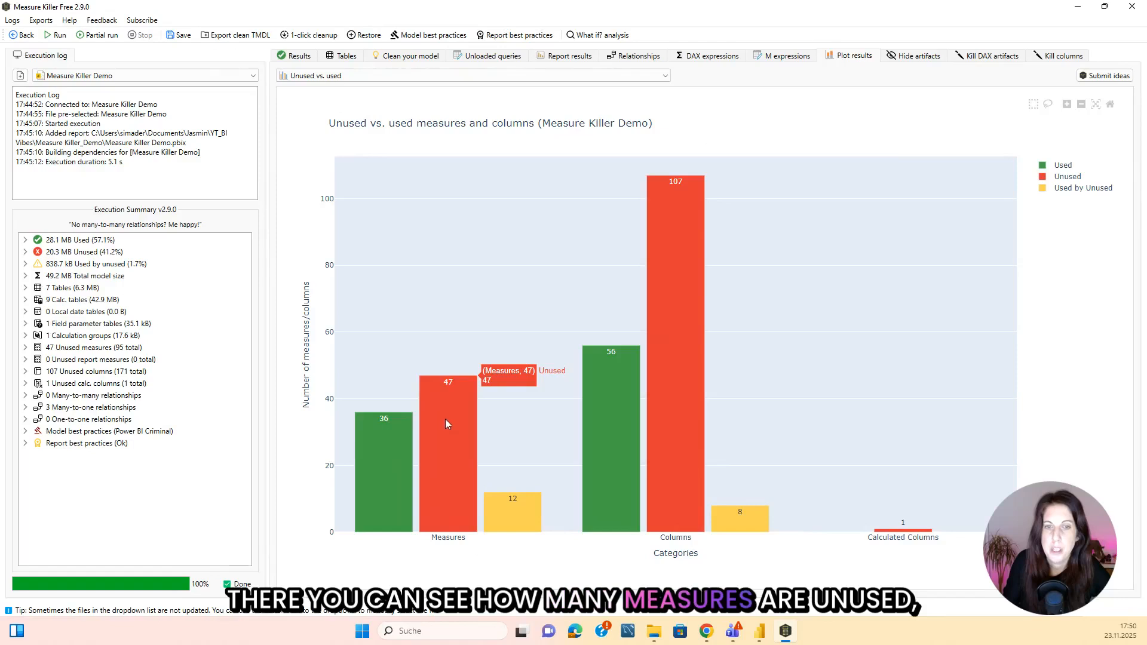
mouse_move(375, 464)
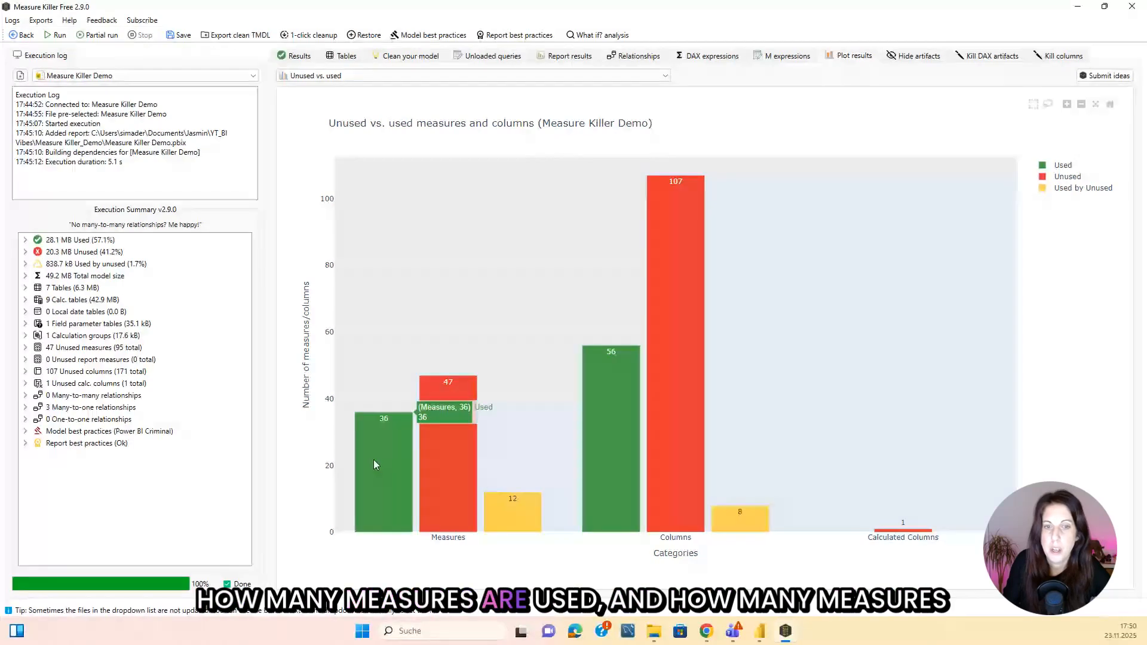
mouse_move(519, 523)
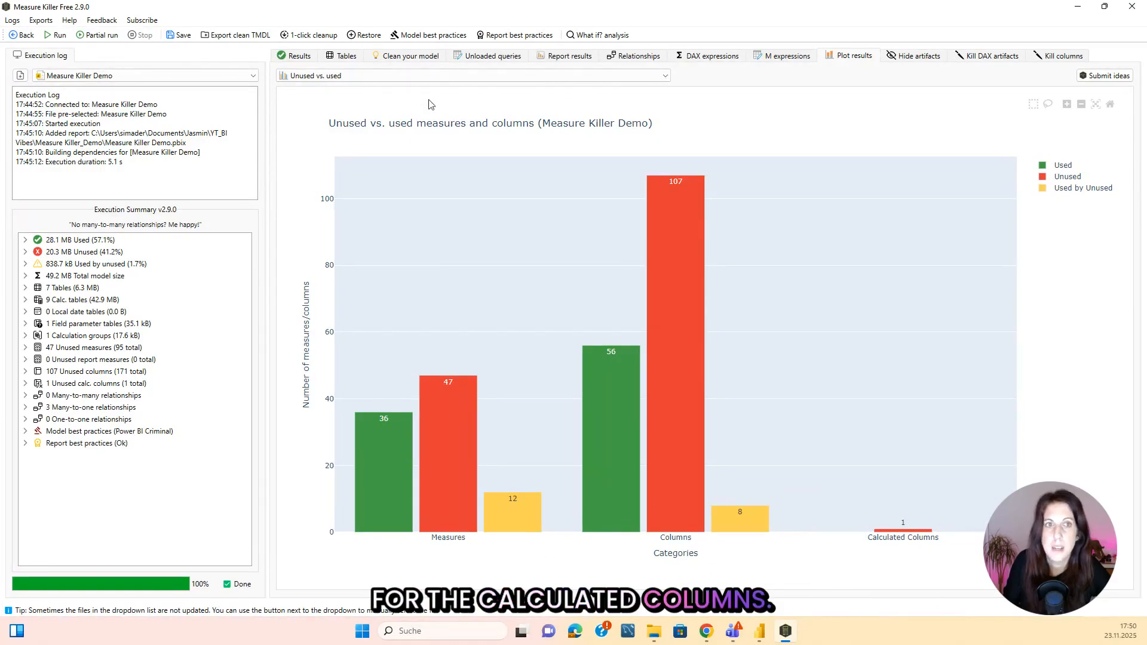
Change the plot to Dataset absolute size by status and examine the used and unused sizes.
left_click(391, 76)
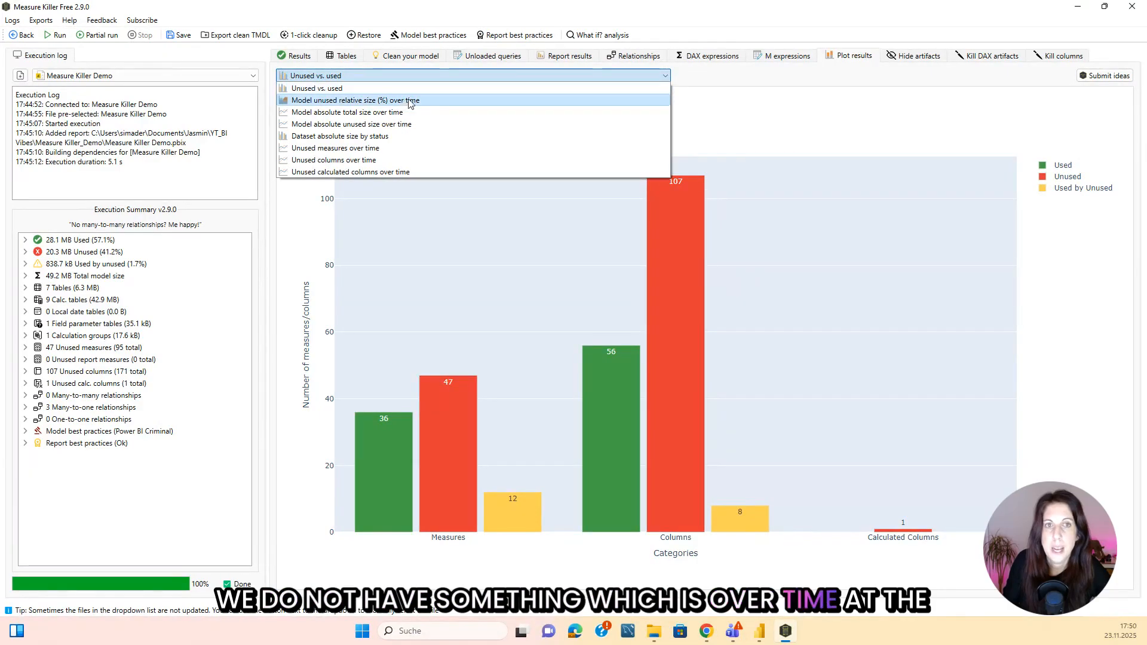
left_click(357, 136)
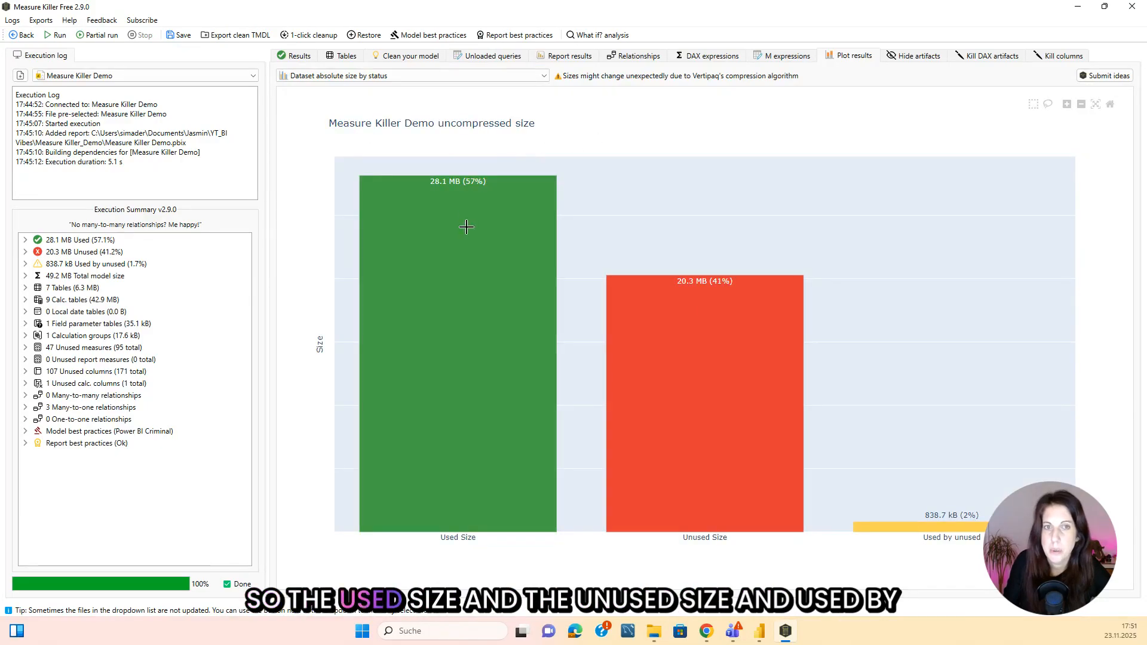
mouse_move(500, 316)
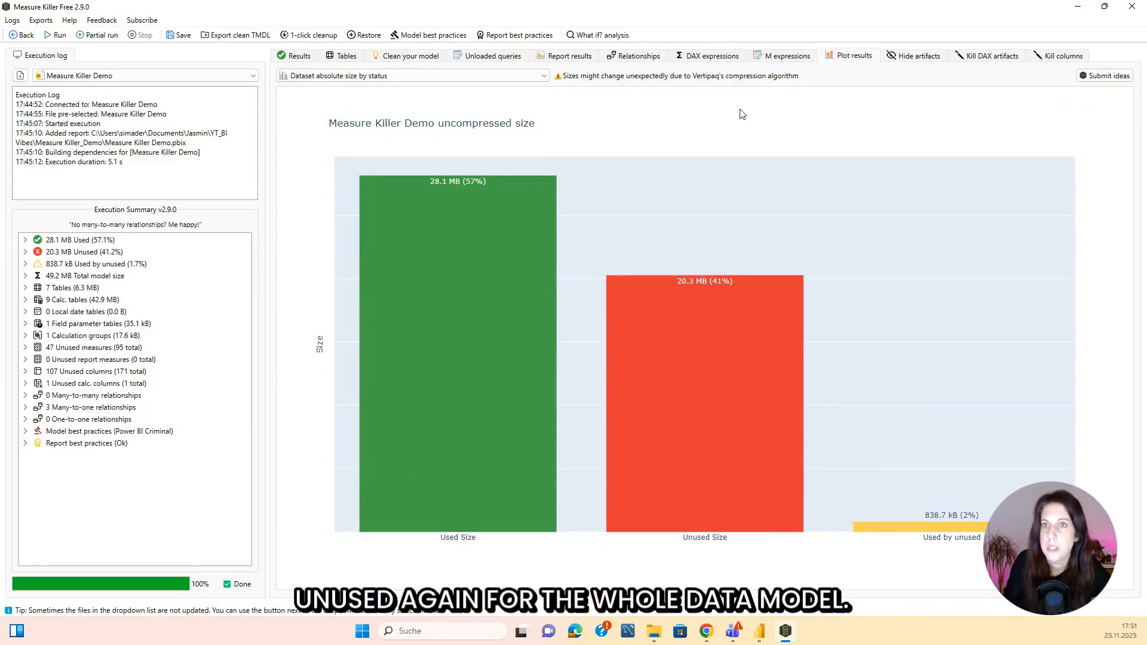
Search the artifacts that can be hidden for "city", and clear the search without hiding anything.
left_click(920, 57)
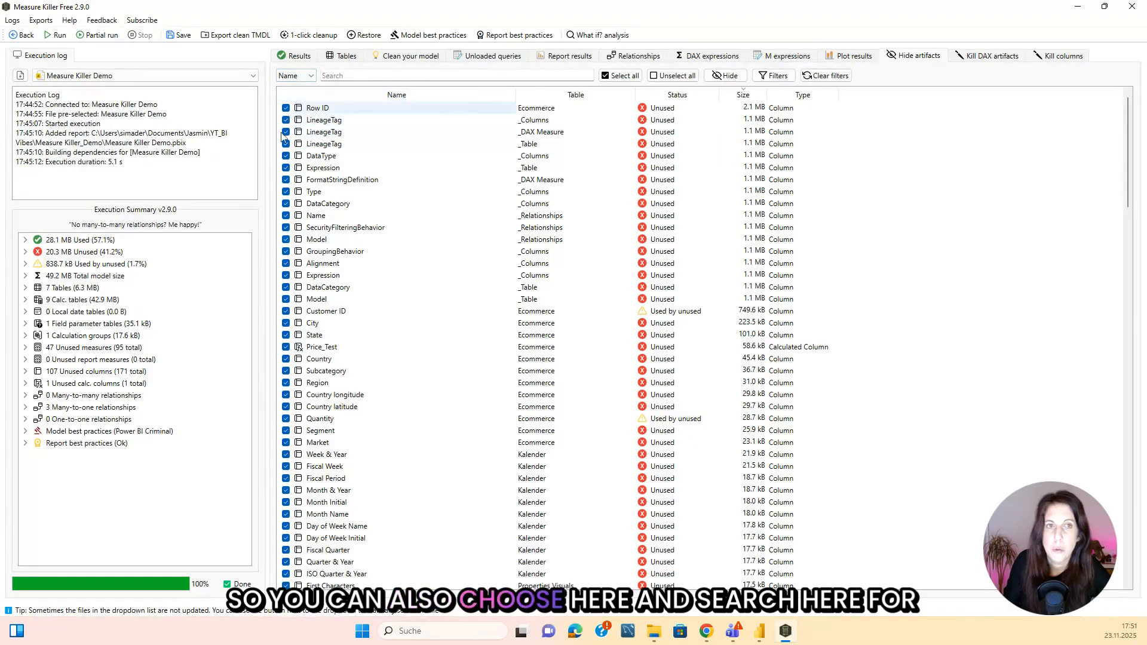
left_click(346, 76)
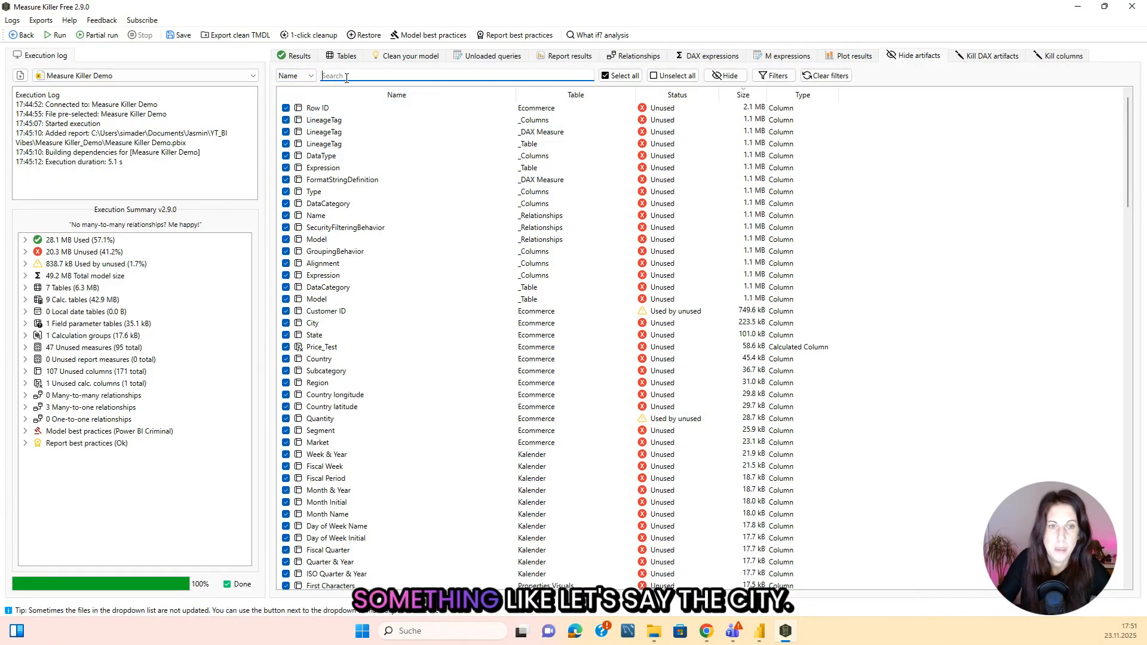
type("city")
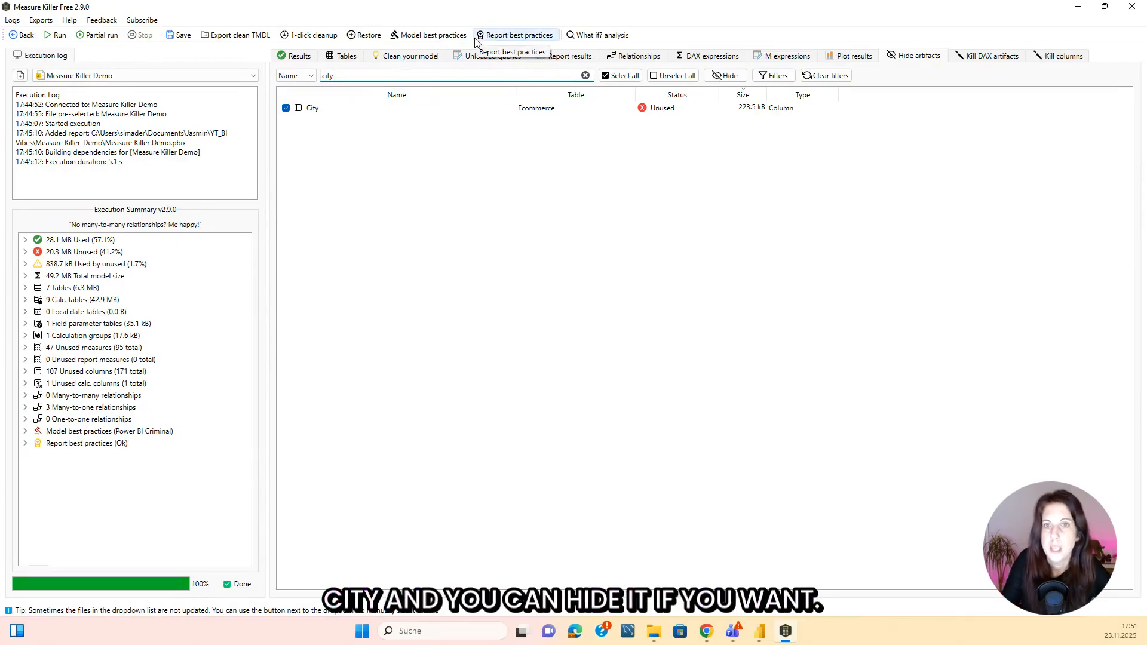
key("BackSpace")
key("BackSpace")
key("BackSpace")
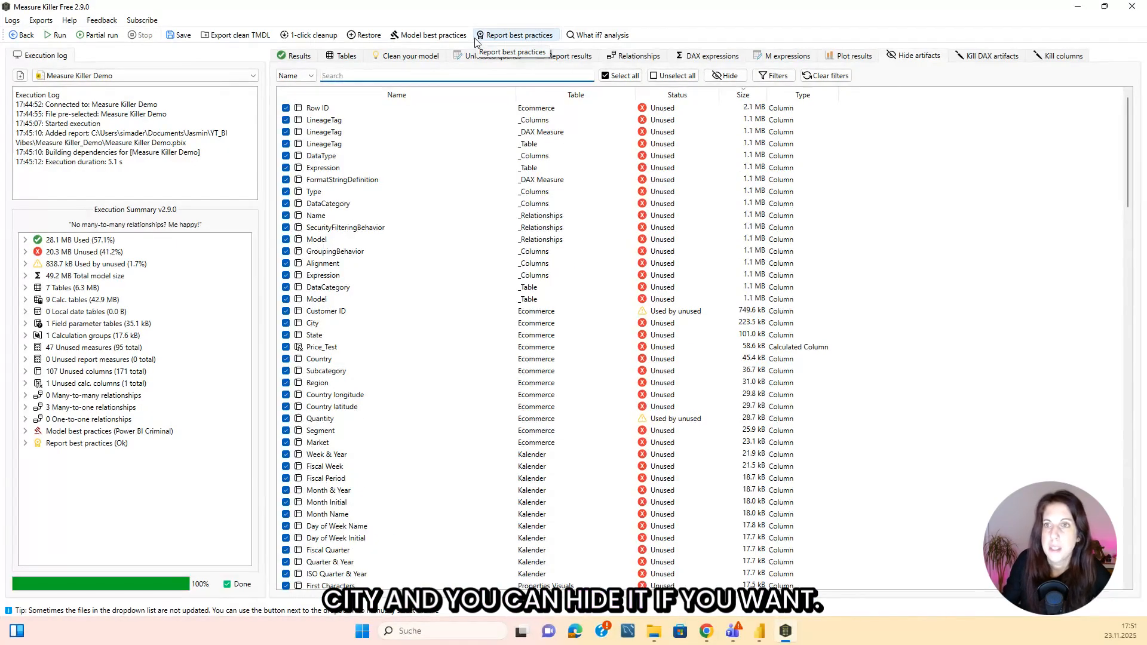
Kill all the selected unused DAX artifacts, look through the removed items, and acknowledge the new unused artifacts notice.
left_click(993, 56)
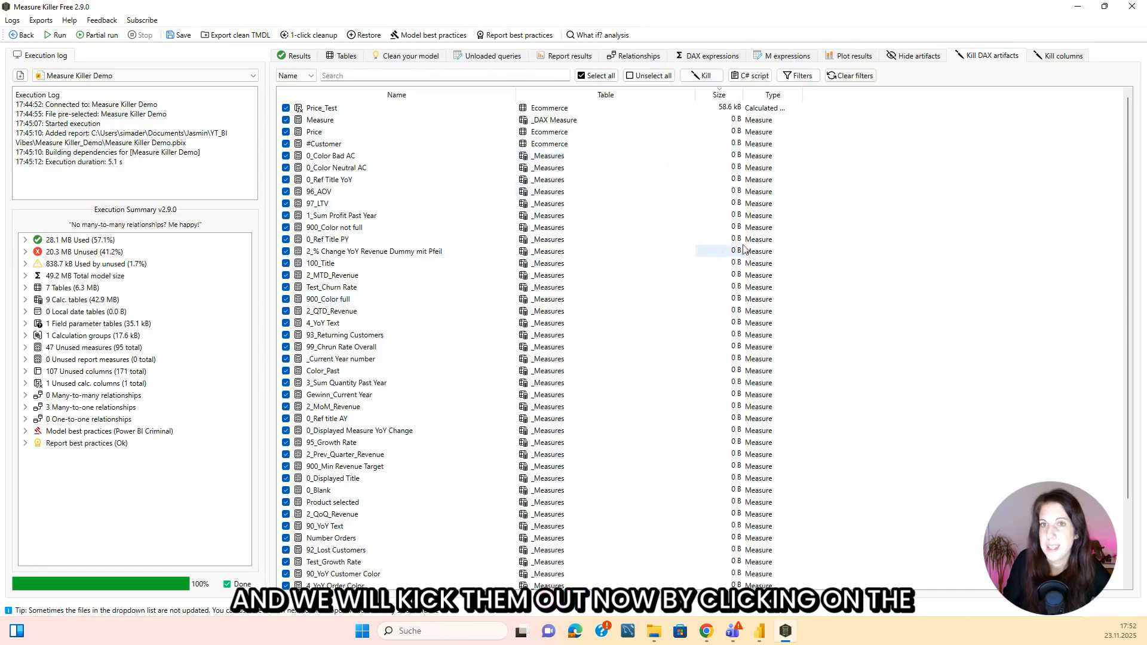
left_click(705, 77)
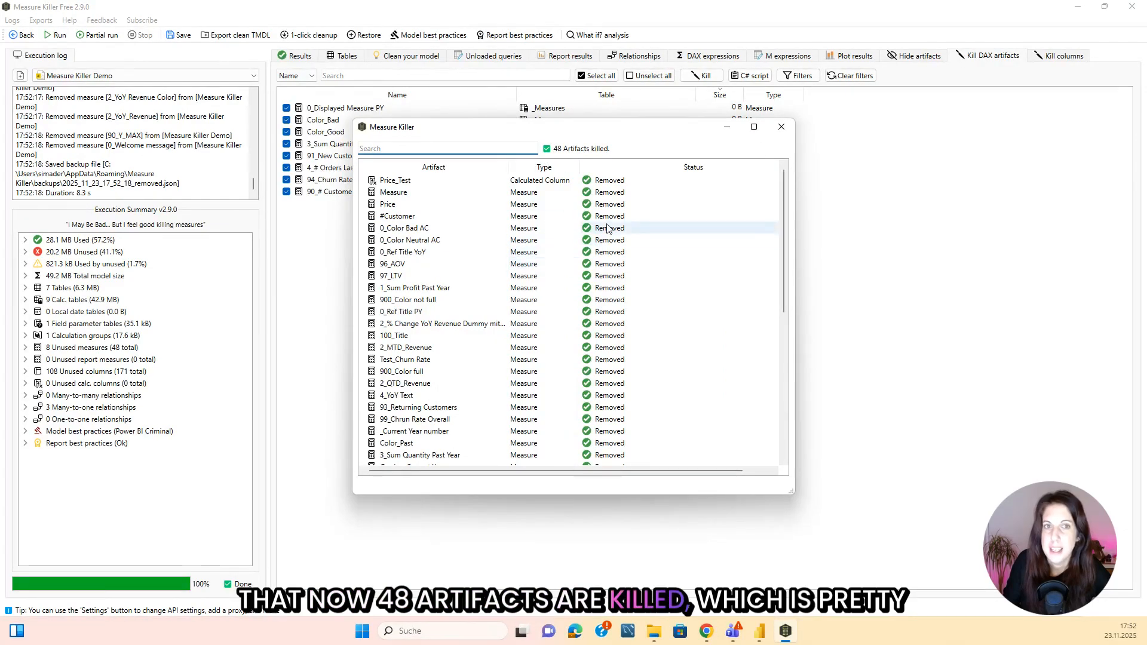
scroll(615, 259, "down", 8)
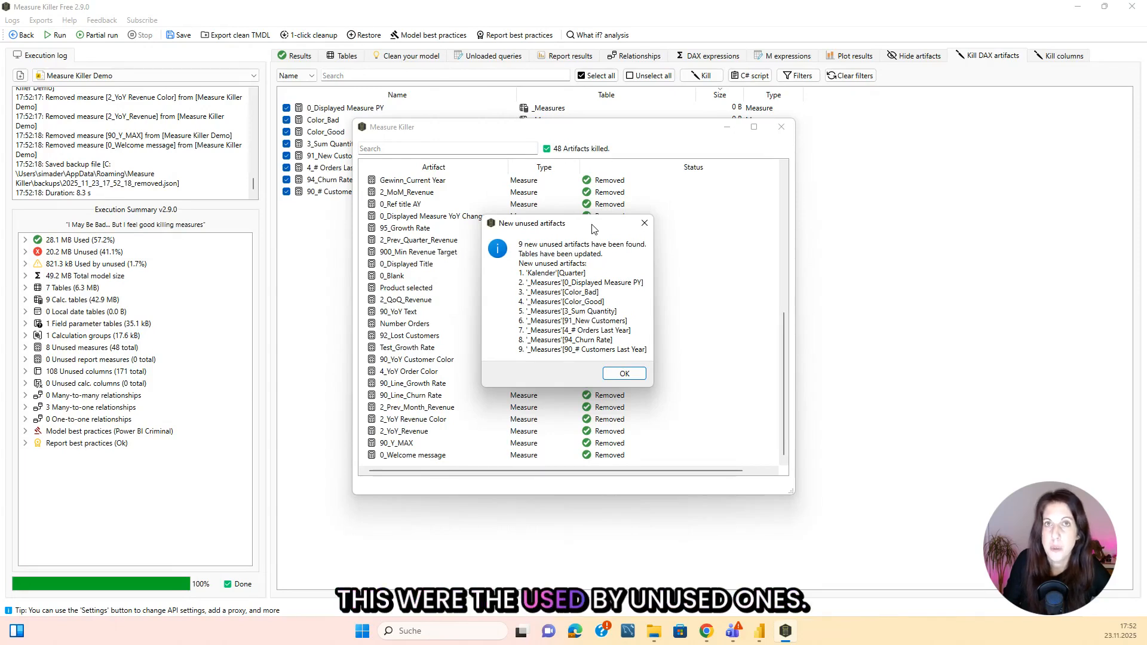
left_click(624, 374)
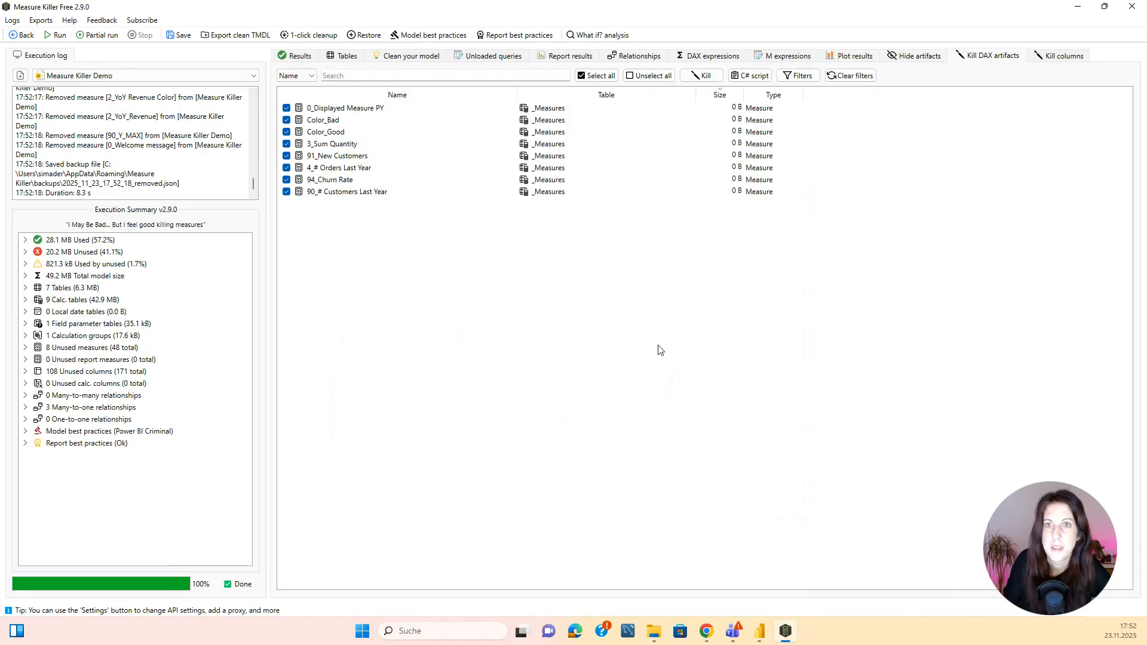
Kill the newly unused measures in repeated rounds through 4_Net Sales, closing the results of each round.
left_click(710, 77)
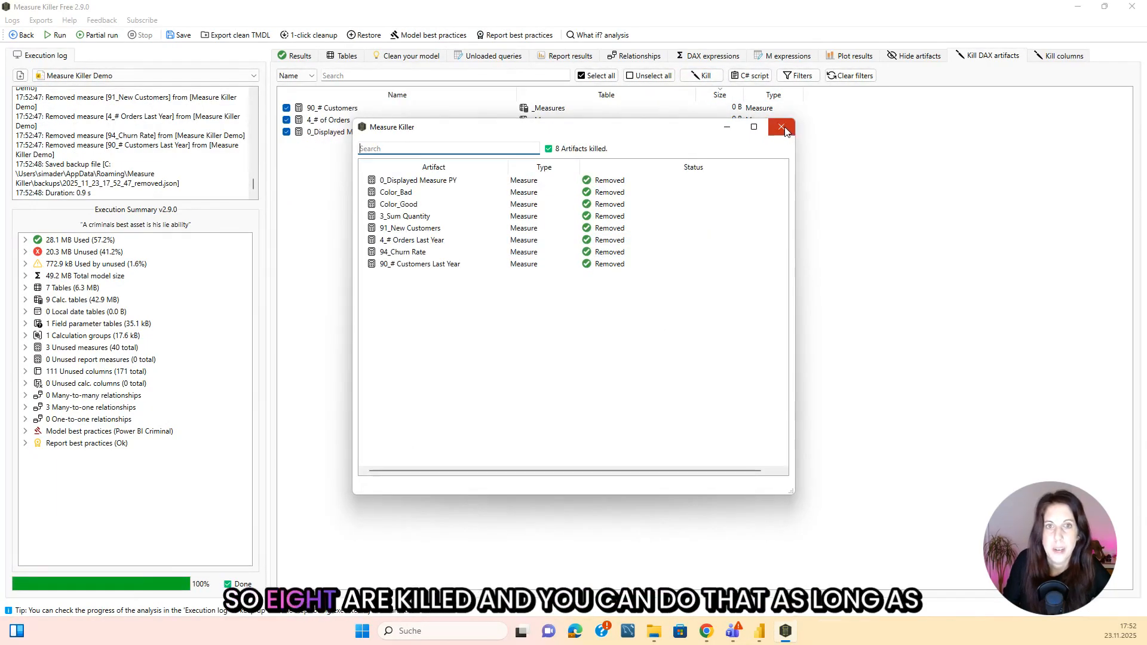
left_click(781, 127)
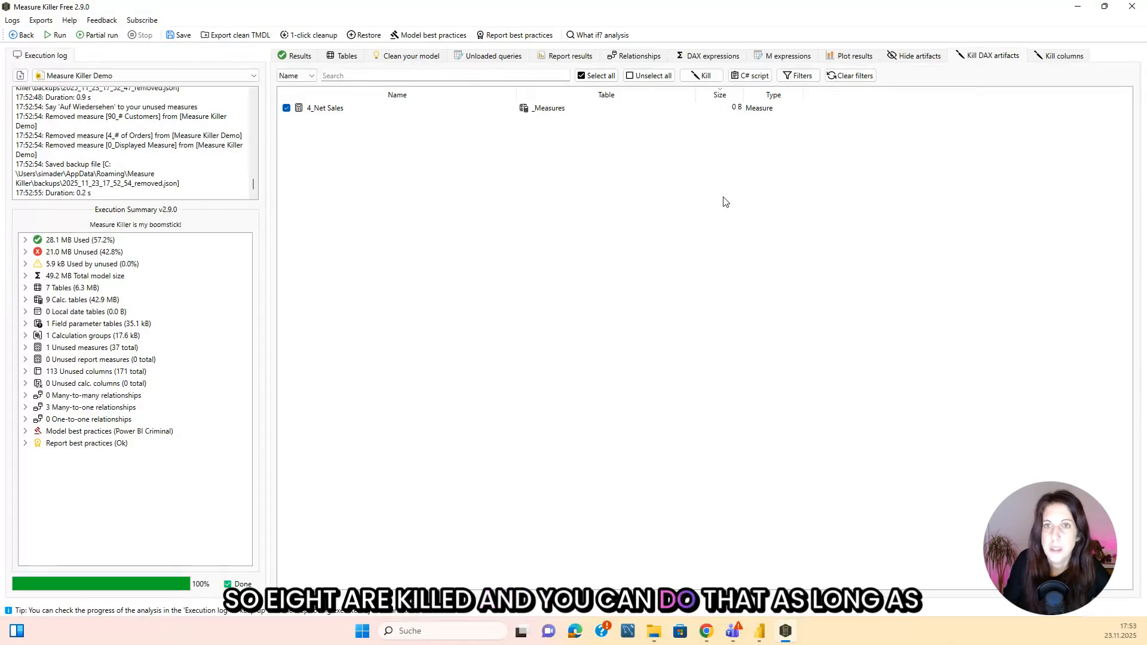
left_click(706, 76)
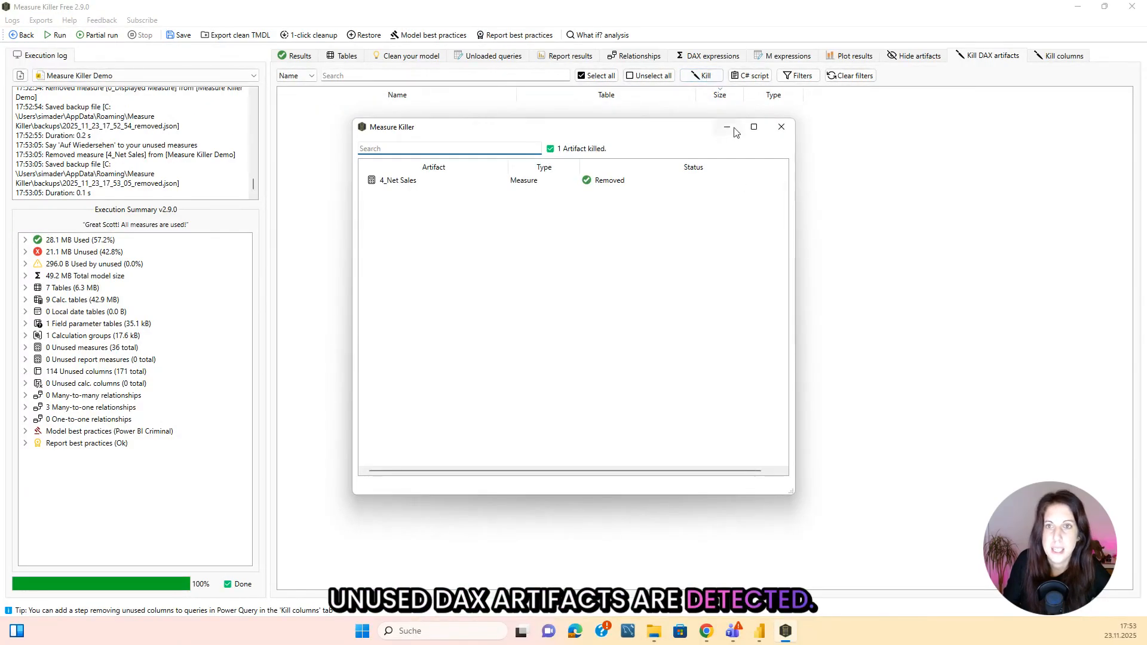
left_click(734, 131)
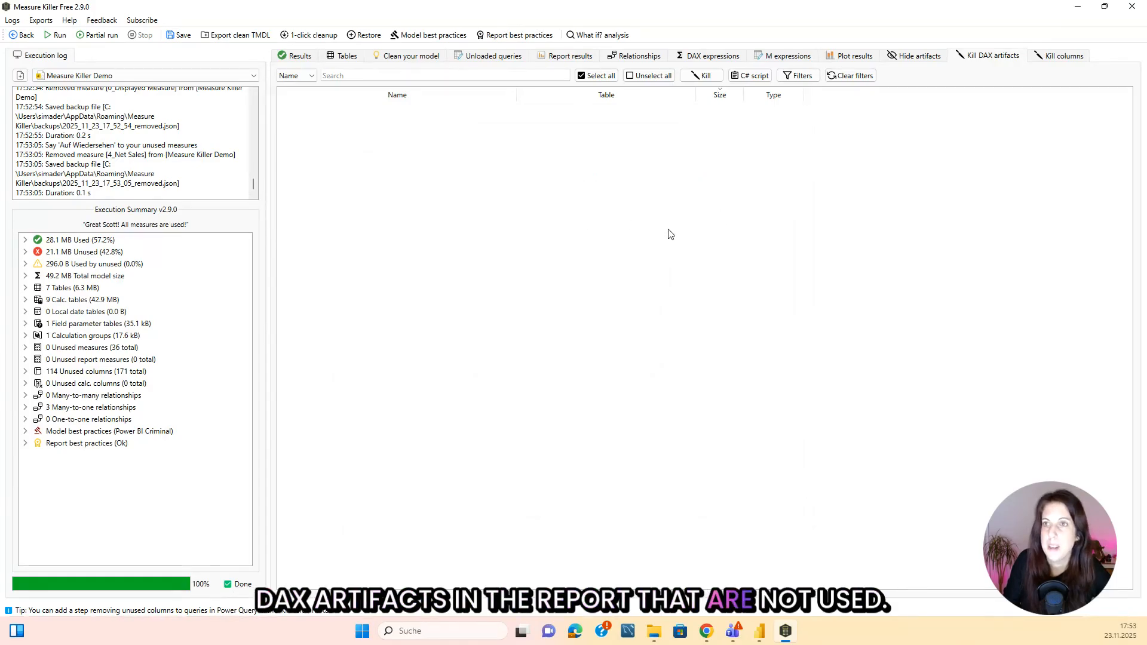
Show the column-killing M code for the Ecommerce table and examine the whole script.
left_click(1063, 57)
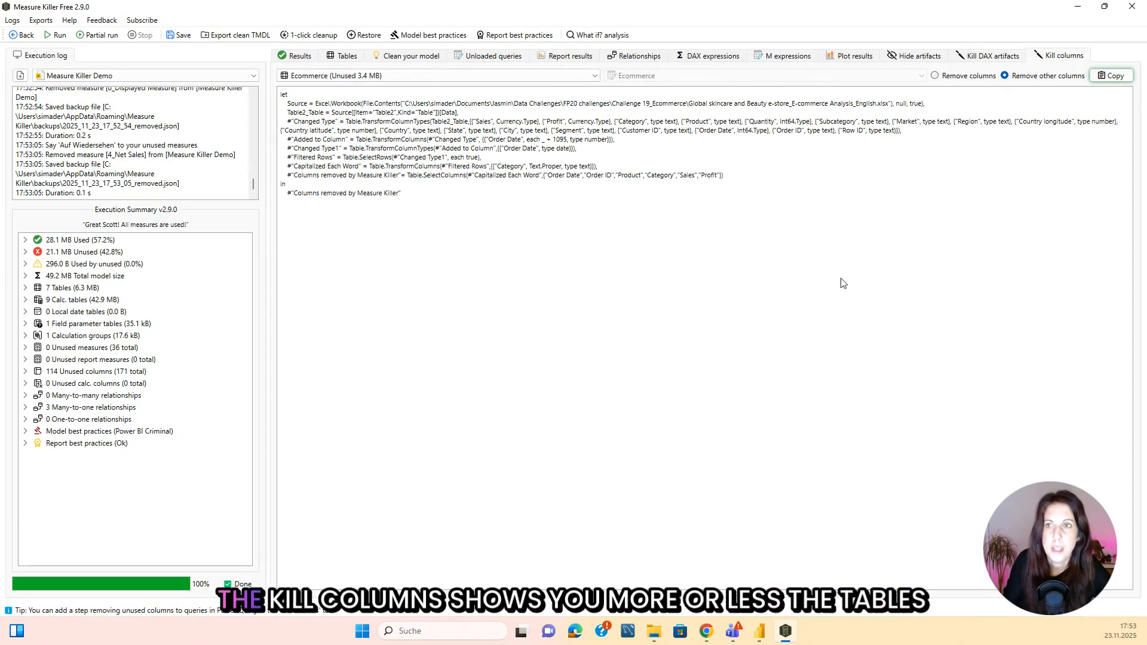
left_click(597, 76)
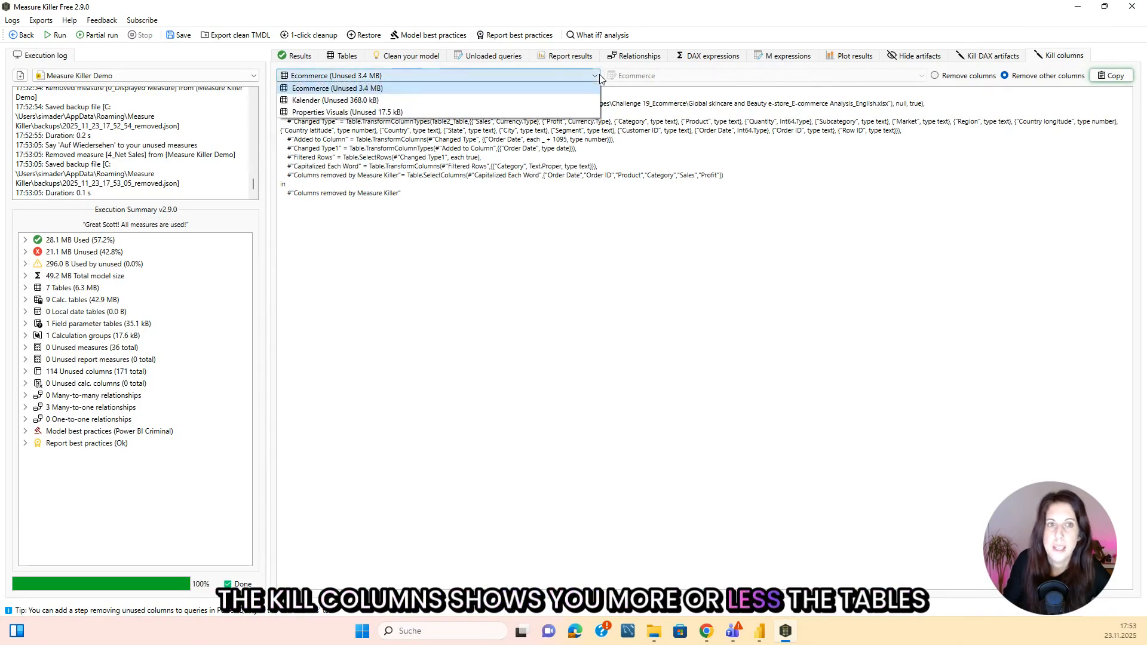
left_click(334, 93)
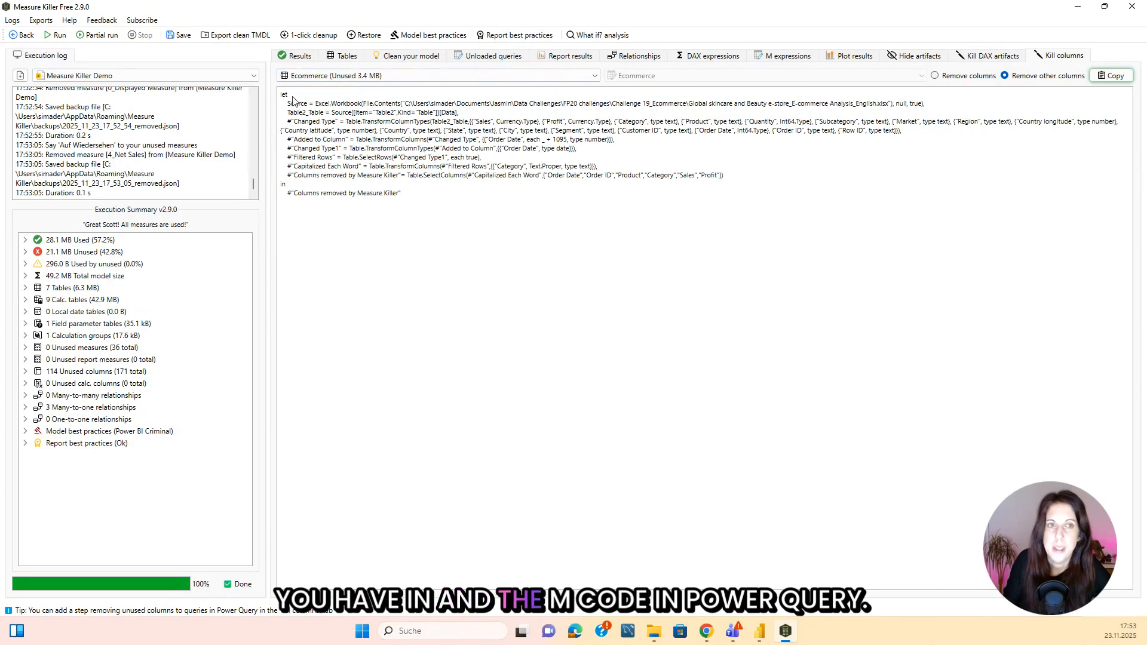
left_click_drag(313, 128, 435, 215)
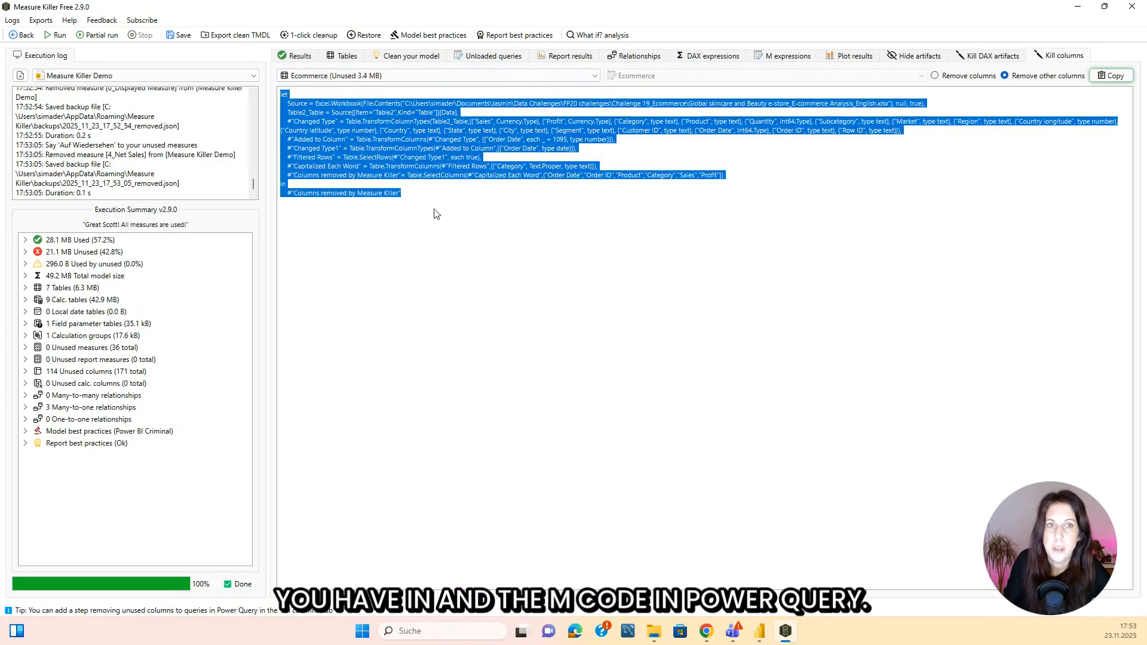
left_click(450, 266)
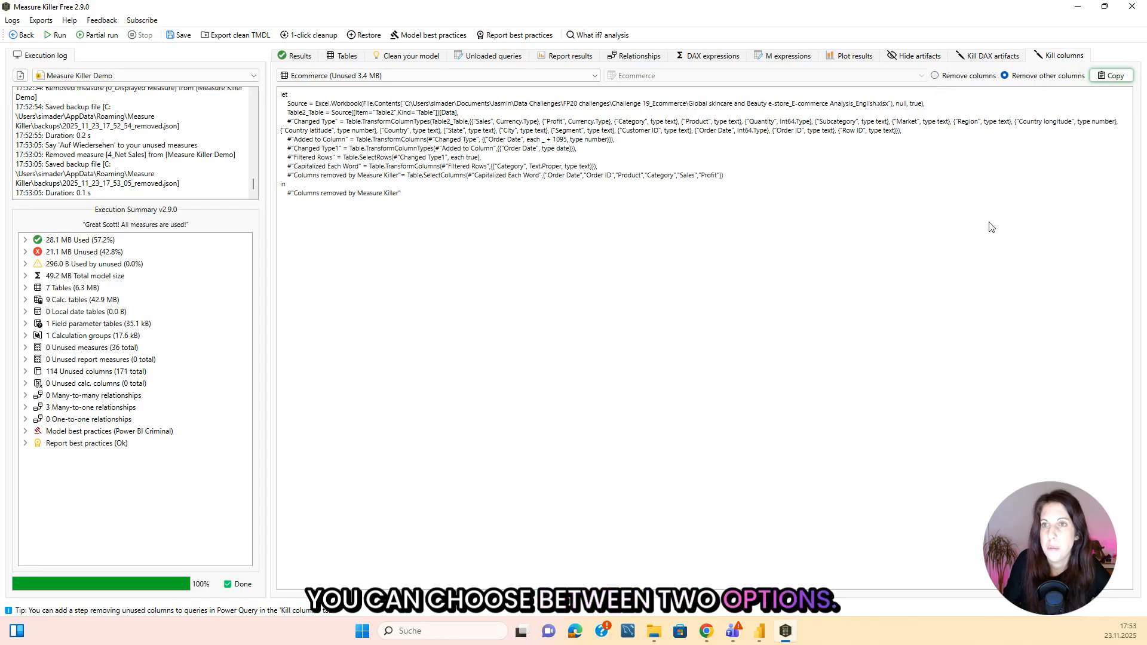
Compare the Remove columns and Remove other columns versions of the Ecommerce M code, ending on Remove other columns.
left_click(934, 76)
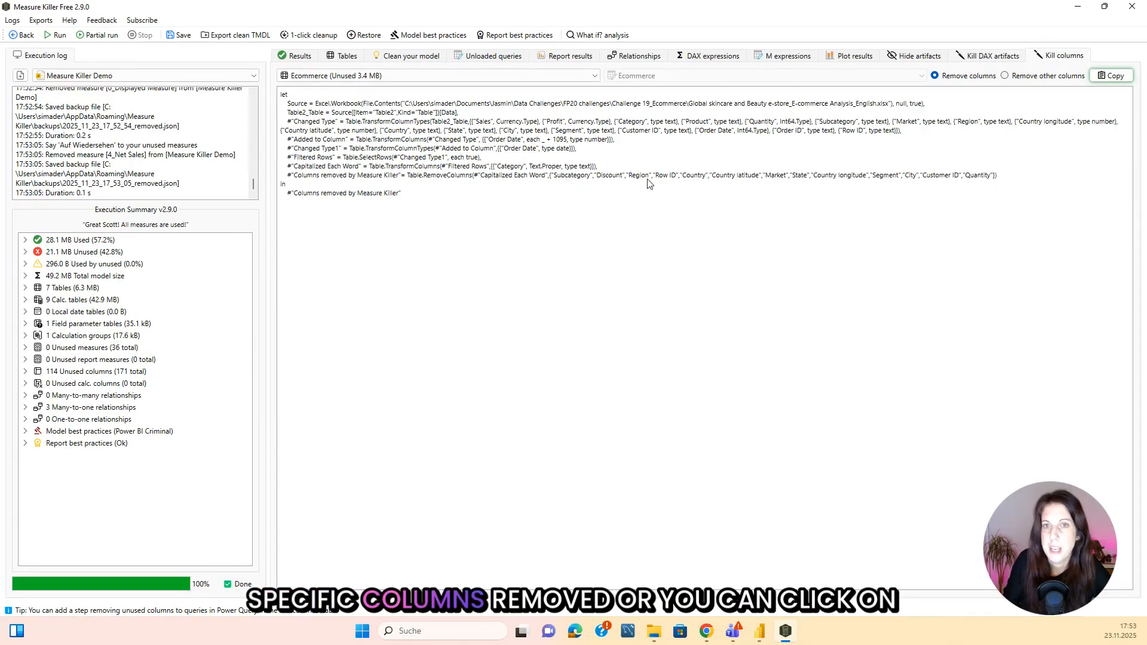
left_click(1004, 75)
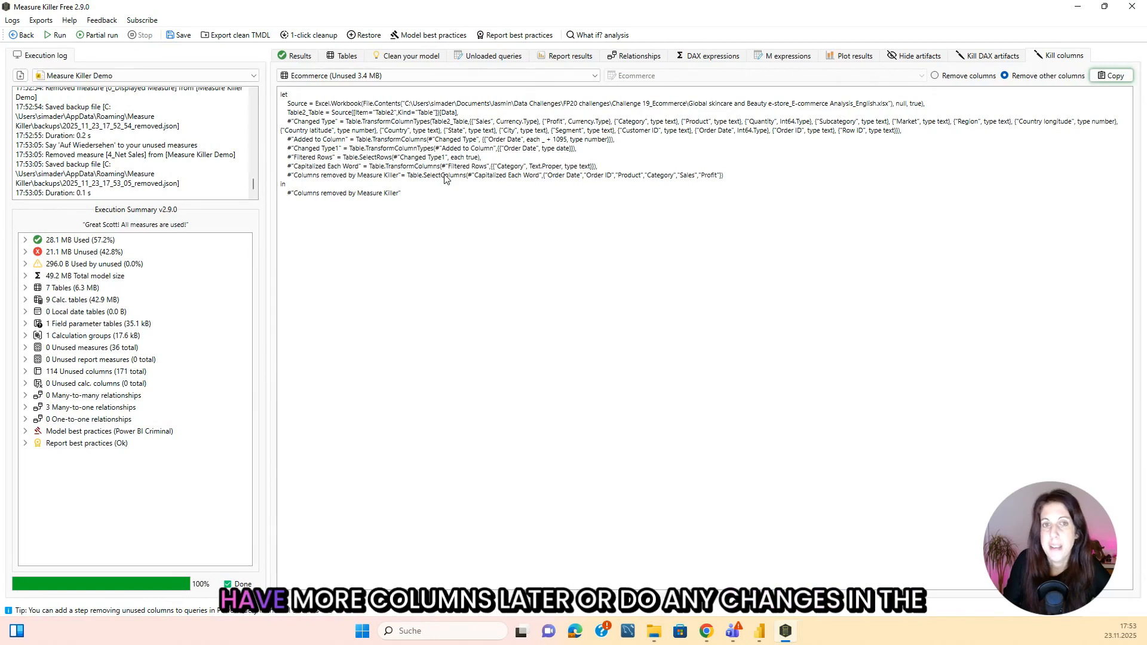
left_click(936, 76)
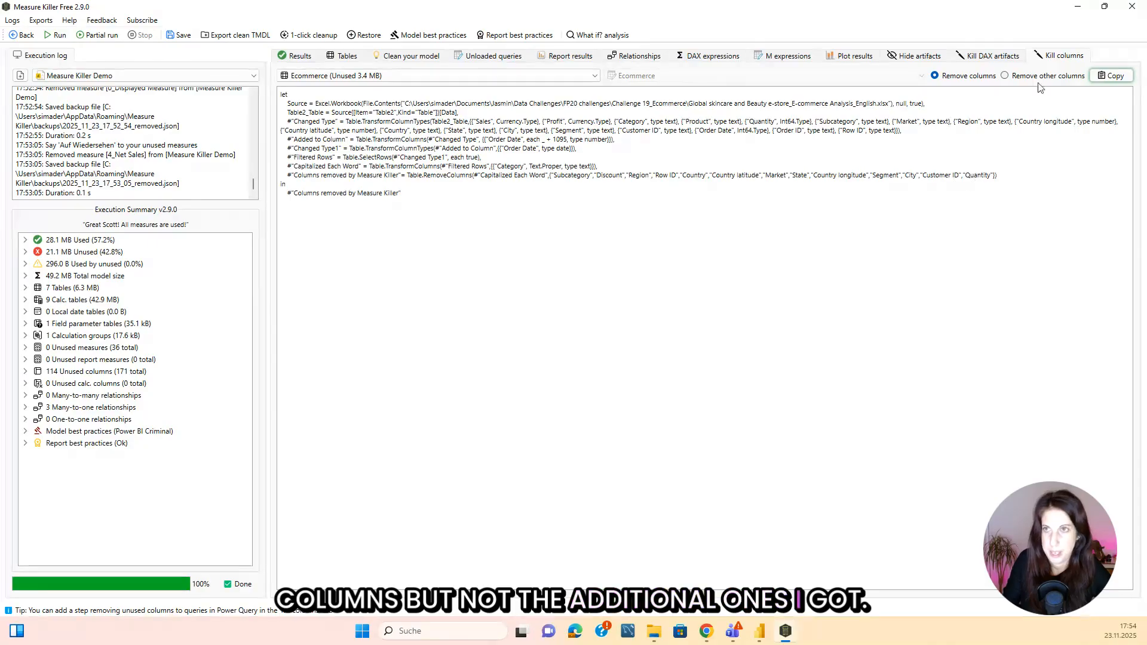
left_click(1012, 76)
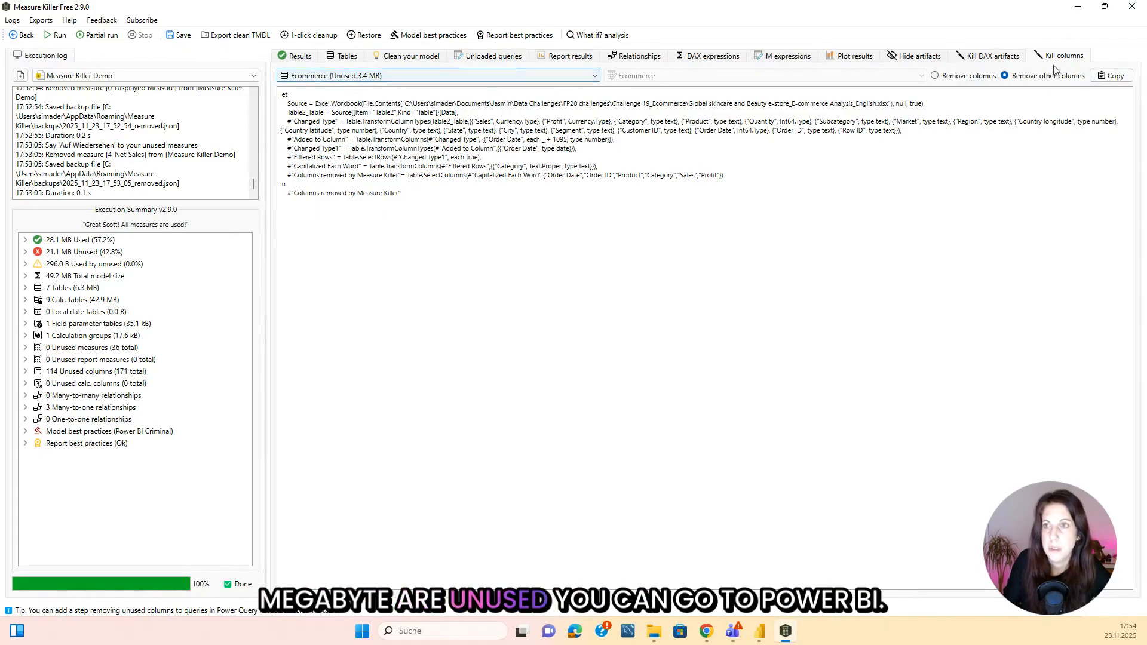
Switch to Power BI Desktop and open the Ecommerce query in the Power Query Editor.
left_click(759, 631)
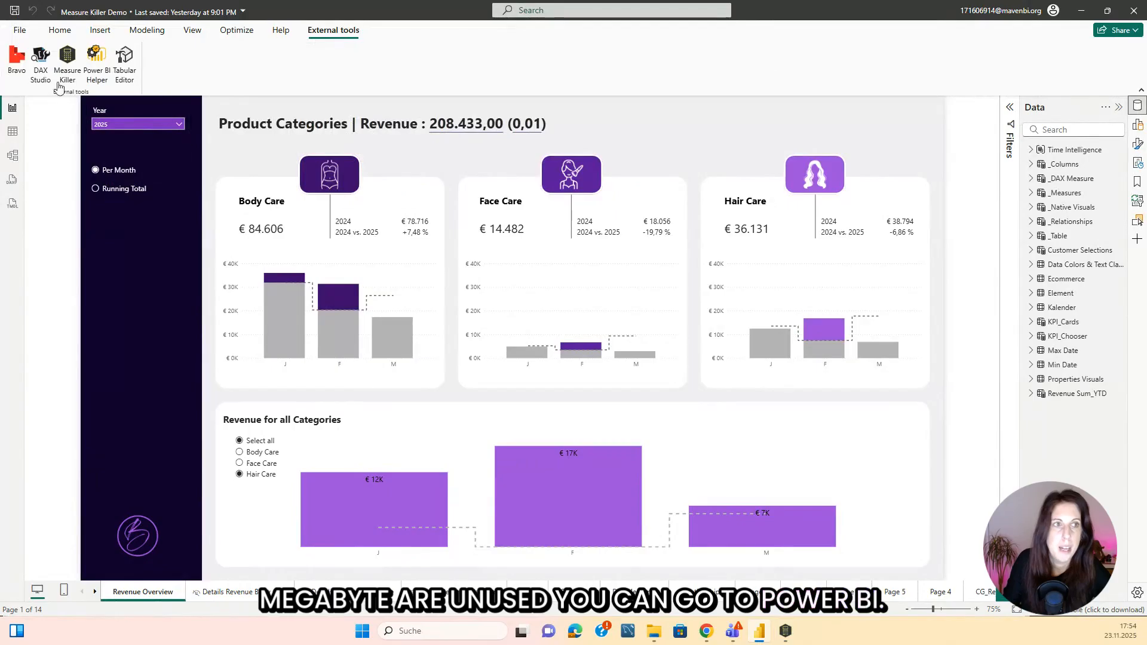
left_click(60, 30)
left_click(329, 78)
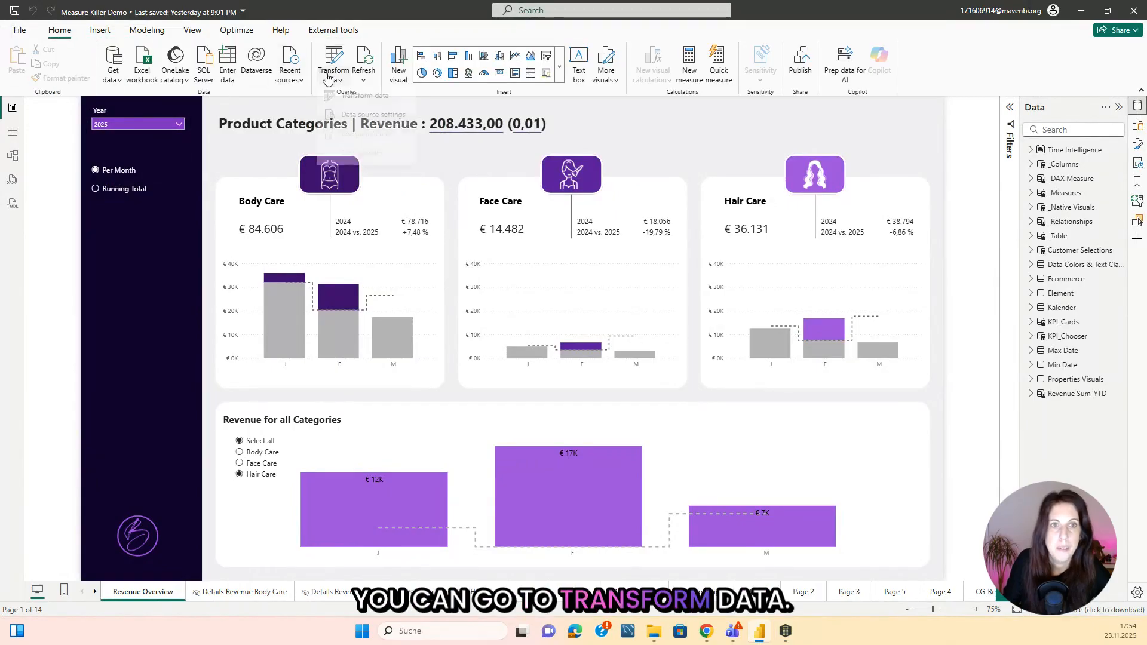
left_click(361, 95)
left_click(28, 144)
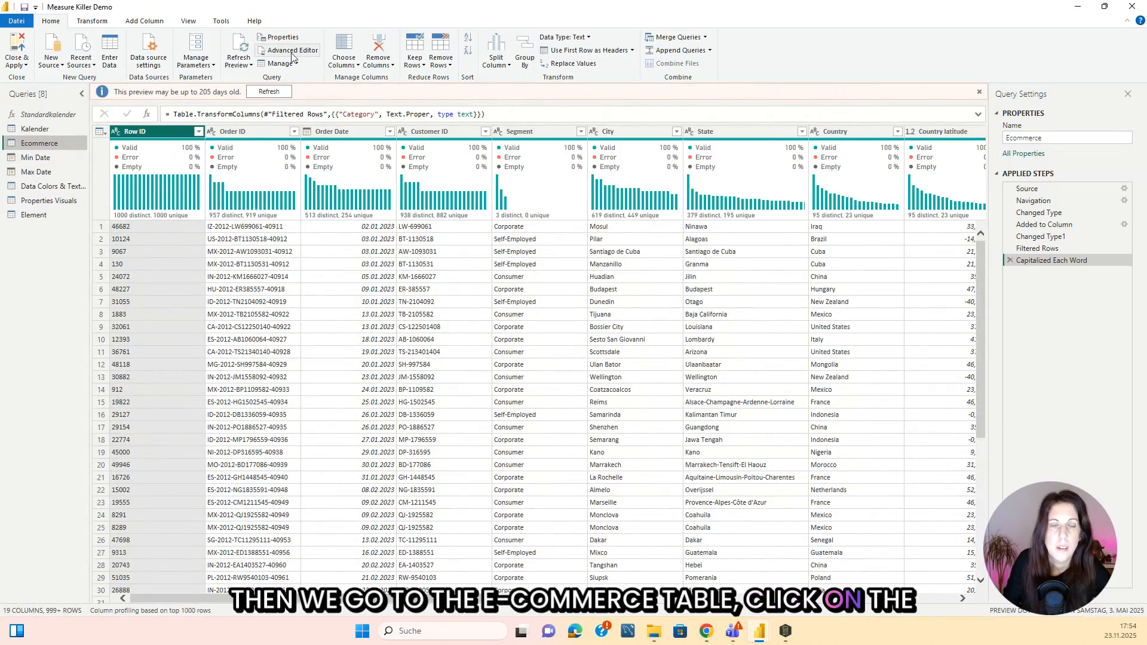
Replace the entire M code of the Ecommerce query with the script copied from Measure Killer and accept it.
left_click(292, 52)
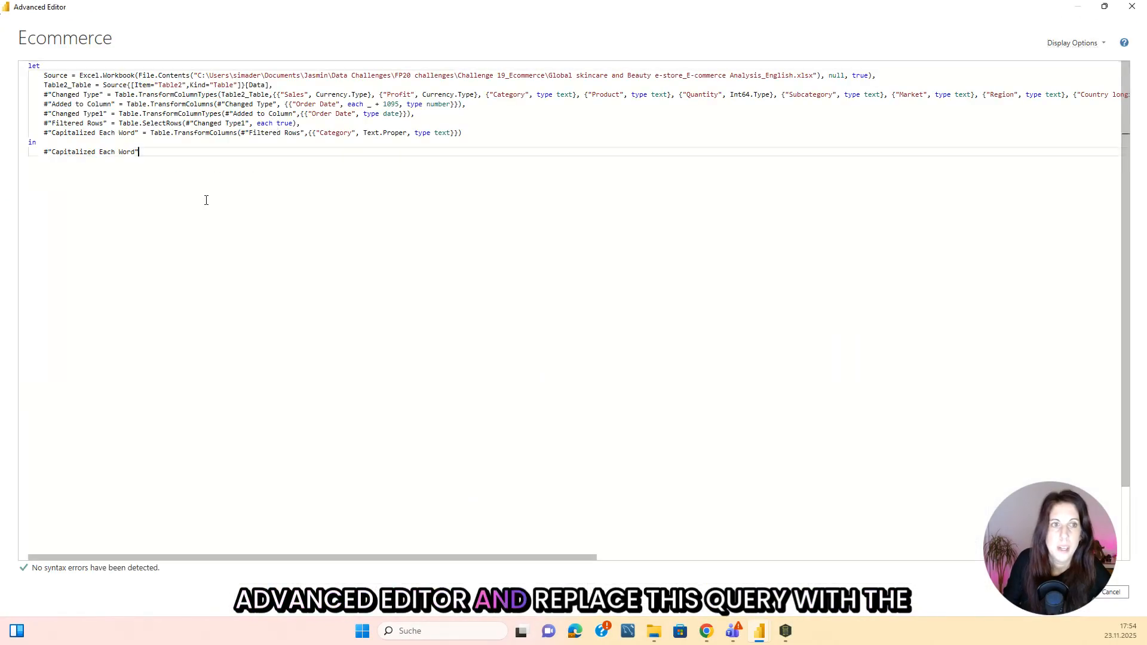
key("ctrl+a")
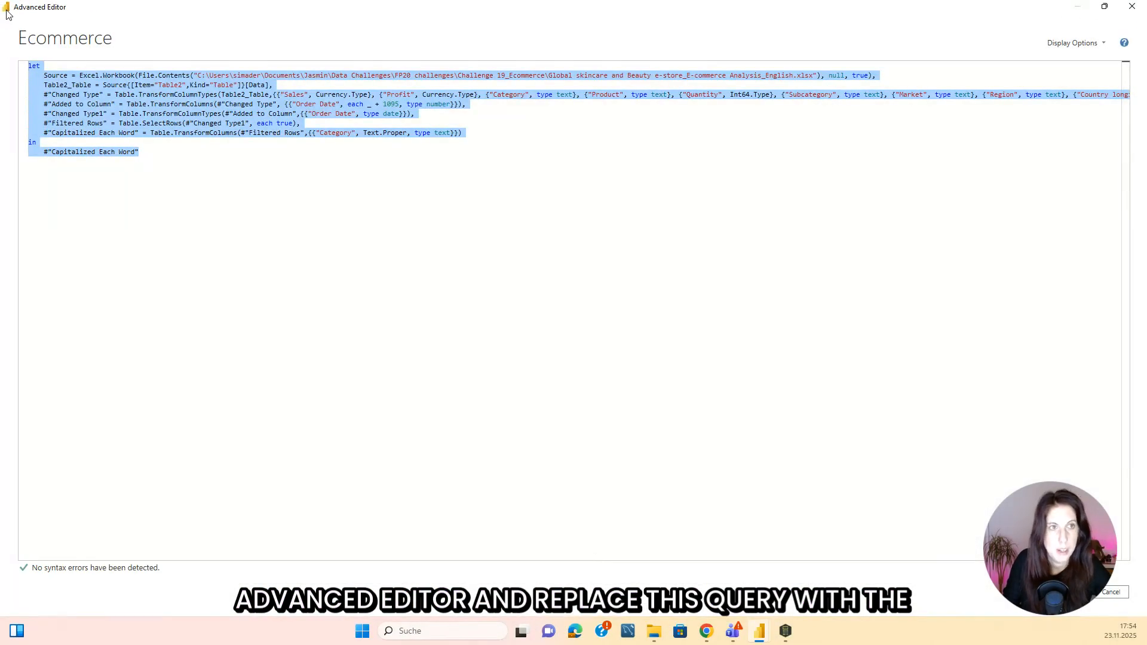
key("ctrl+v")
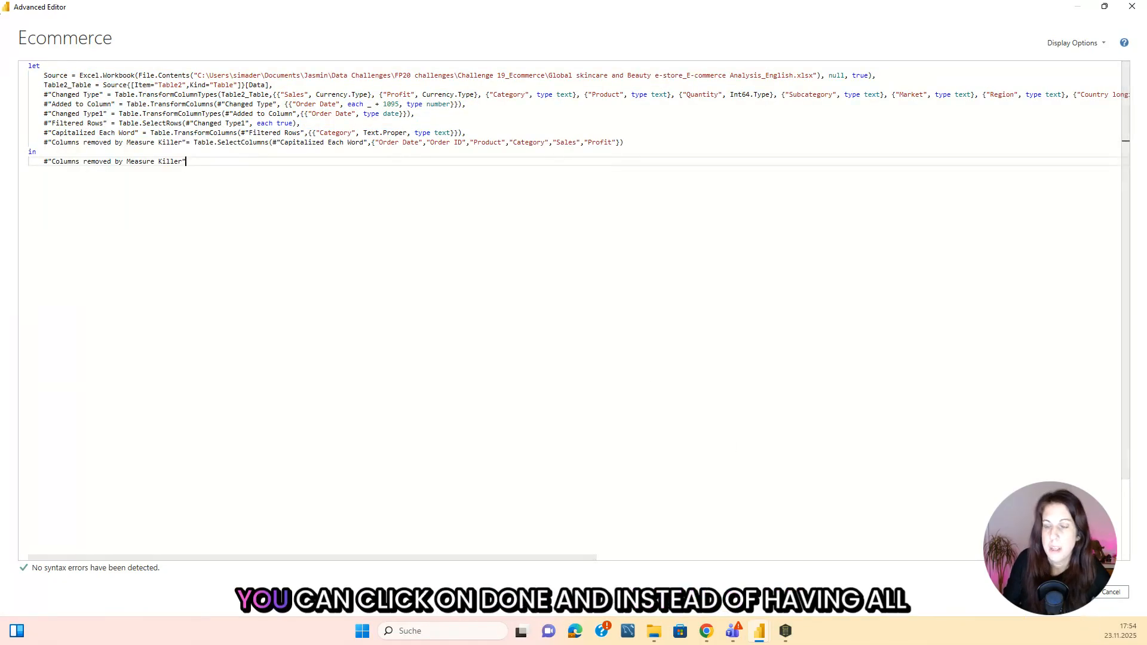
left_click(1072, 591)
Compare the Capitalized Each Word and Columns removed by Measure Killer steps, and apply the query changes to the model.
left_click(1045, 260)
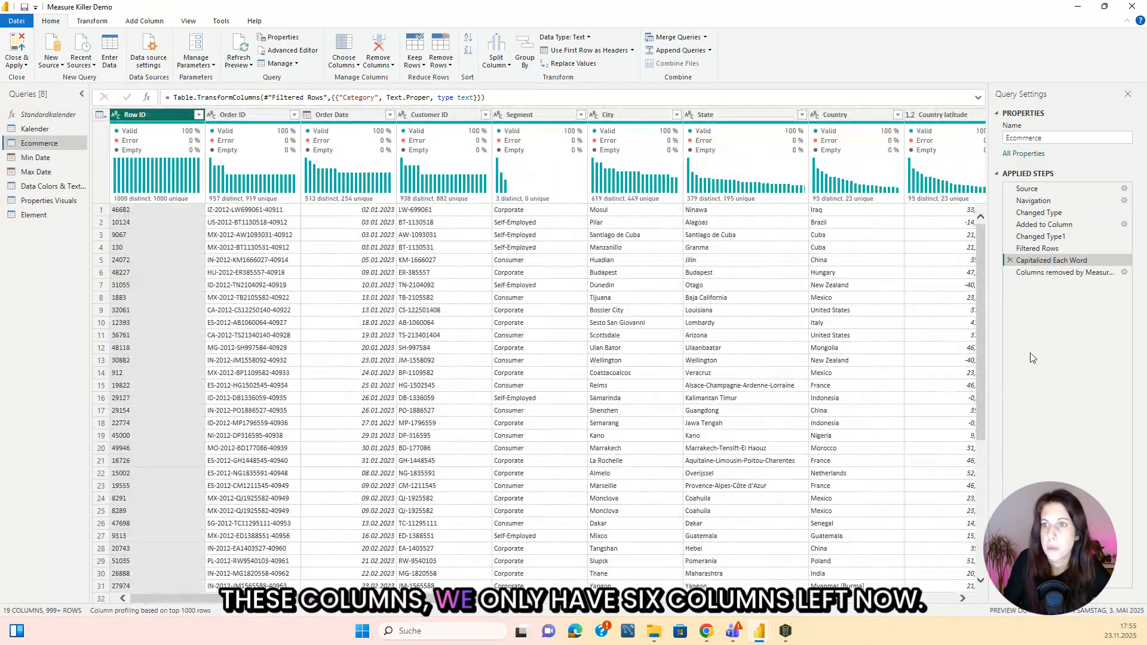
left_click(1034, 273)
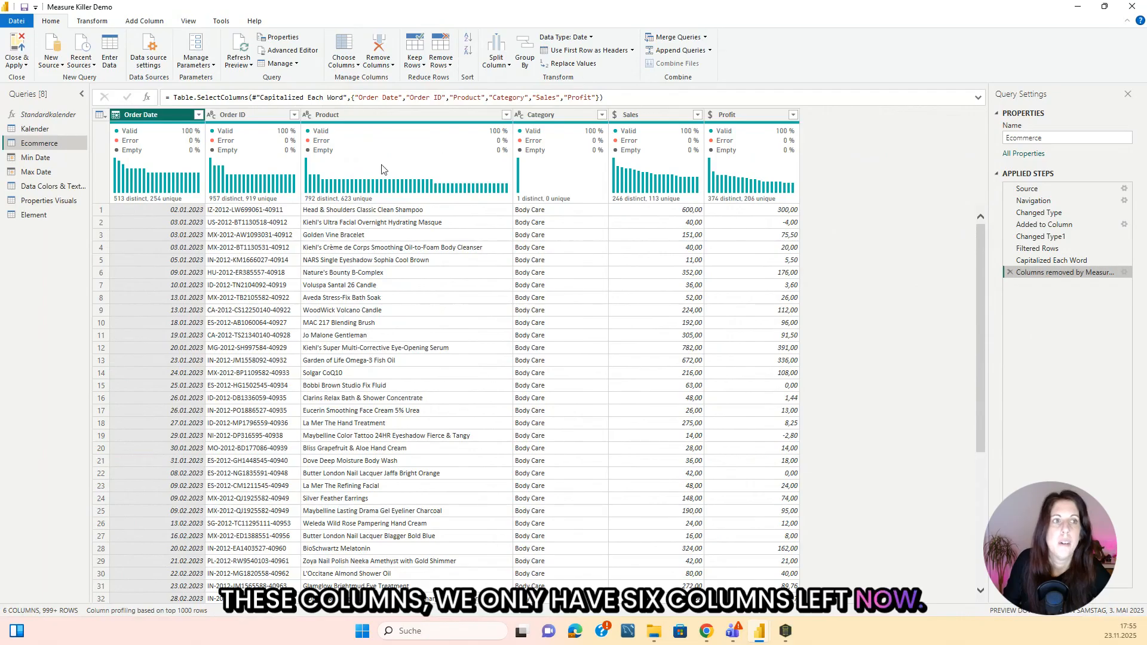
left_click(16, 65)
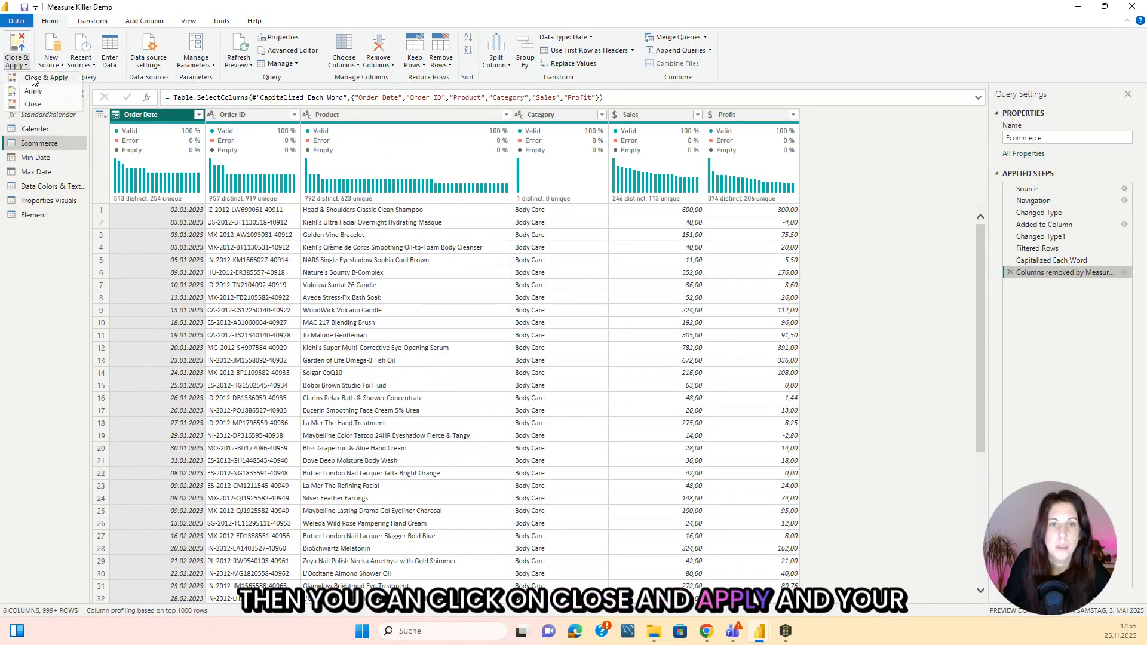
left_click(24, 80)
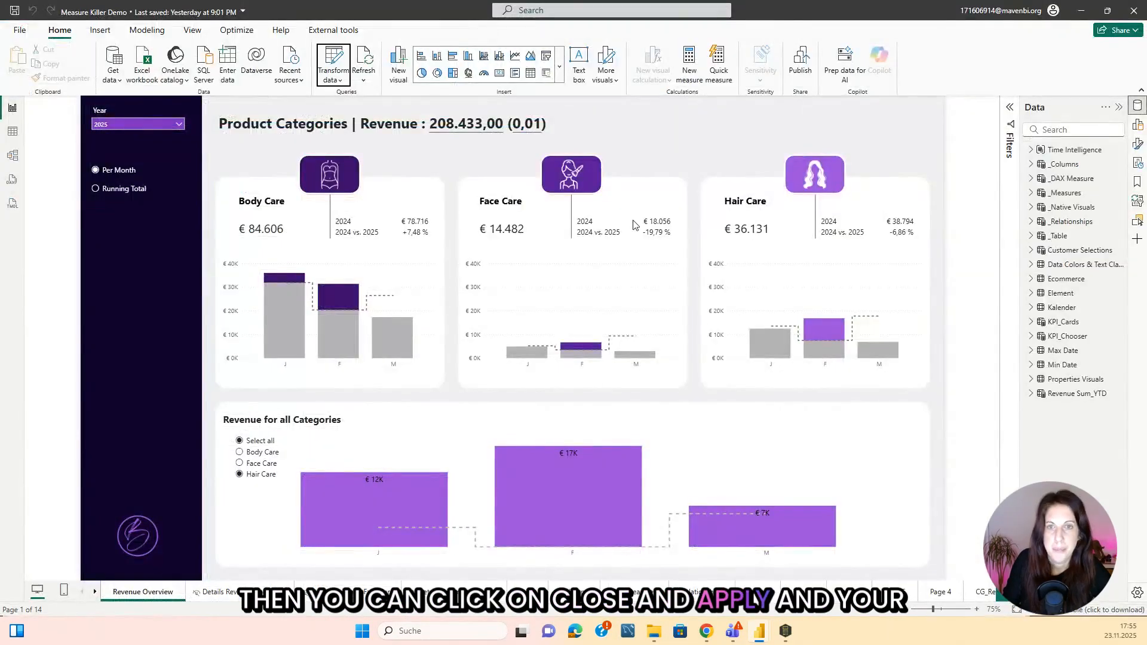
Return to Measure Killer, look over the previous results, and rerun the analysis on the model with the reduced Ecommerce table.
left_click(786, 630)
left_click(299, 55)
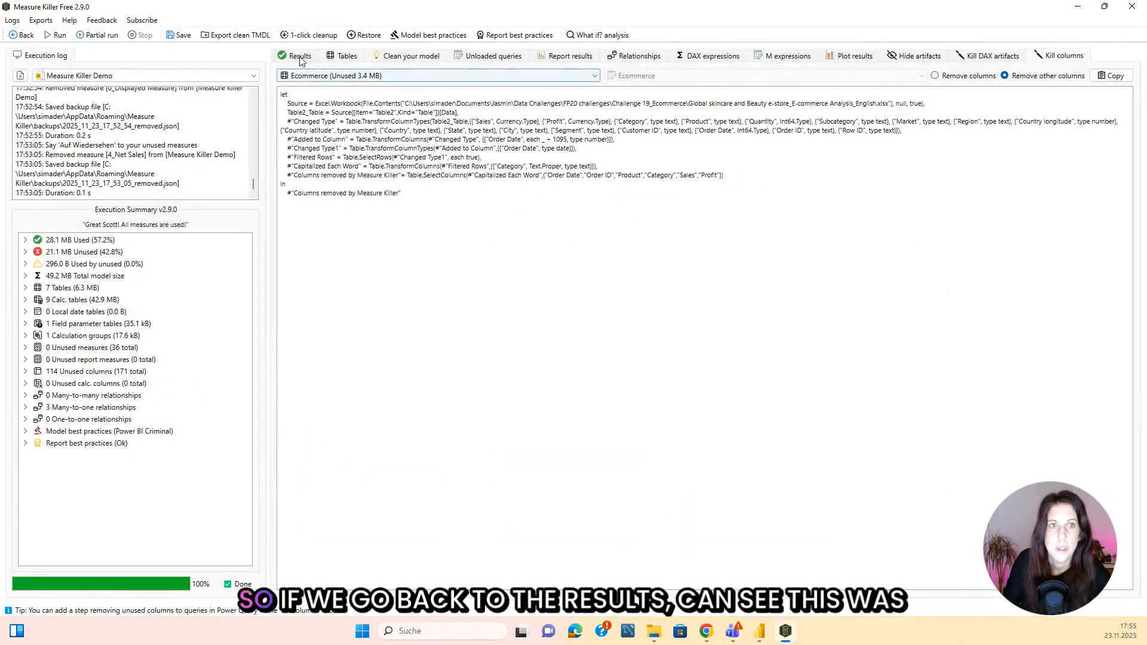
scroll(384, 234, "up", 4)
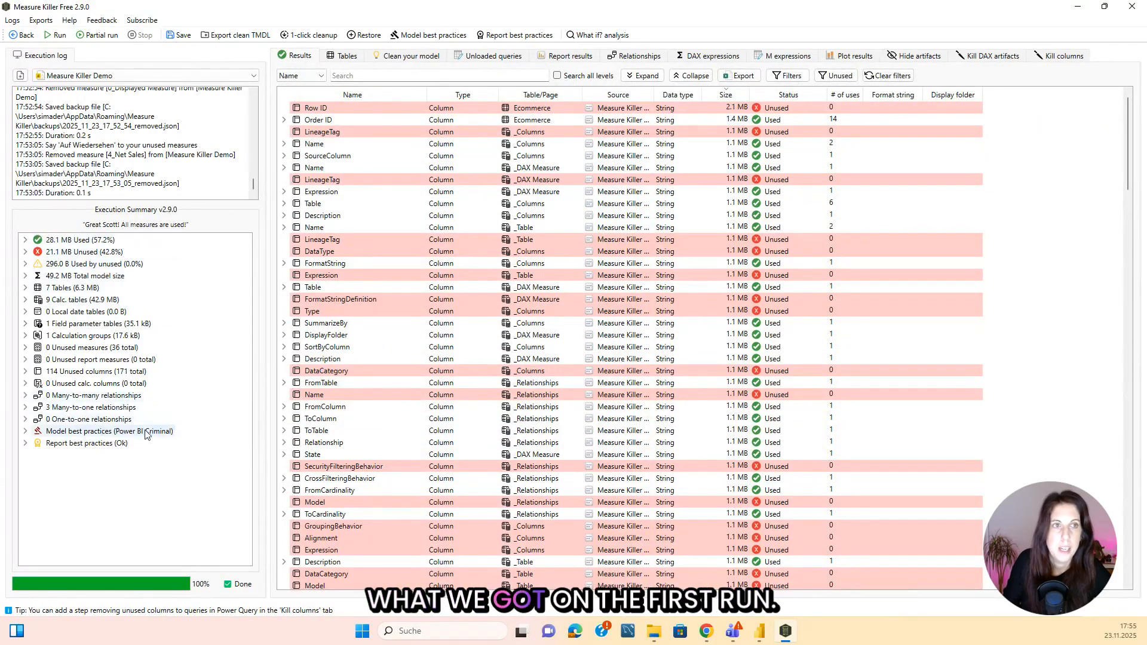
left_click(61, 36)
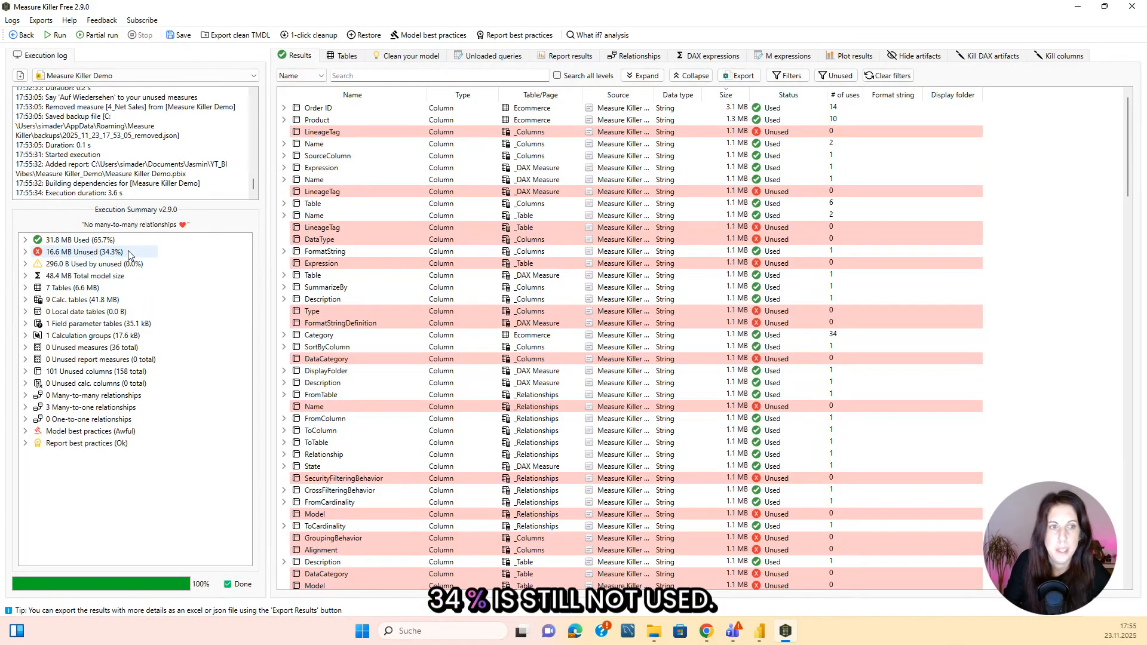
mouse_move(130, 255)
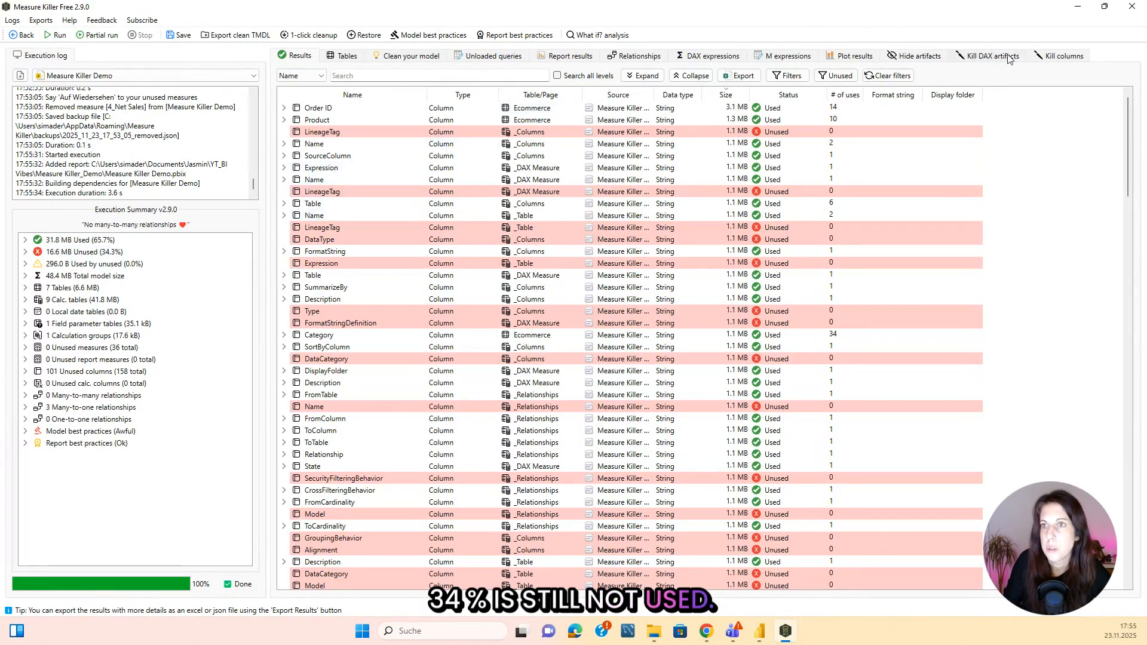
Review the usage status of the tables and delete the unused _Native Visuals table from the model in Power BI Desktop.
left_click(342, 55)
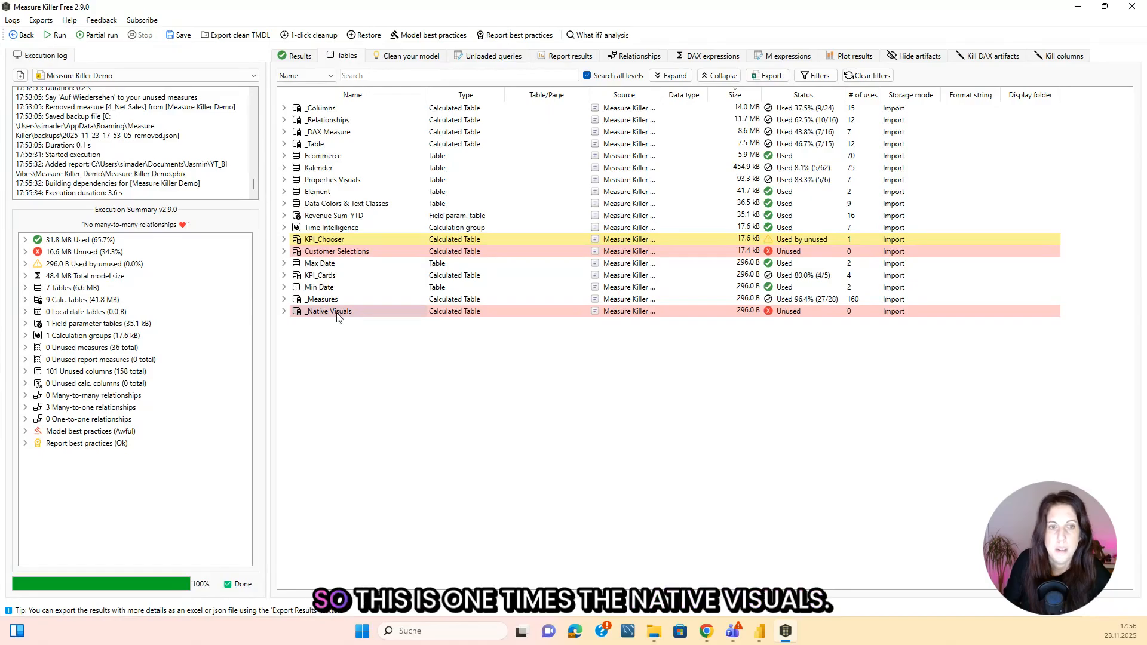
left_click(759, 630)
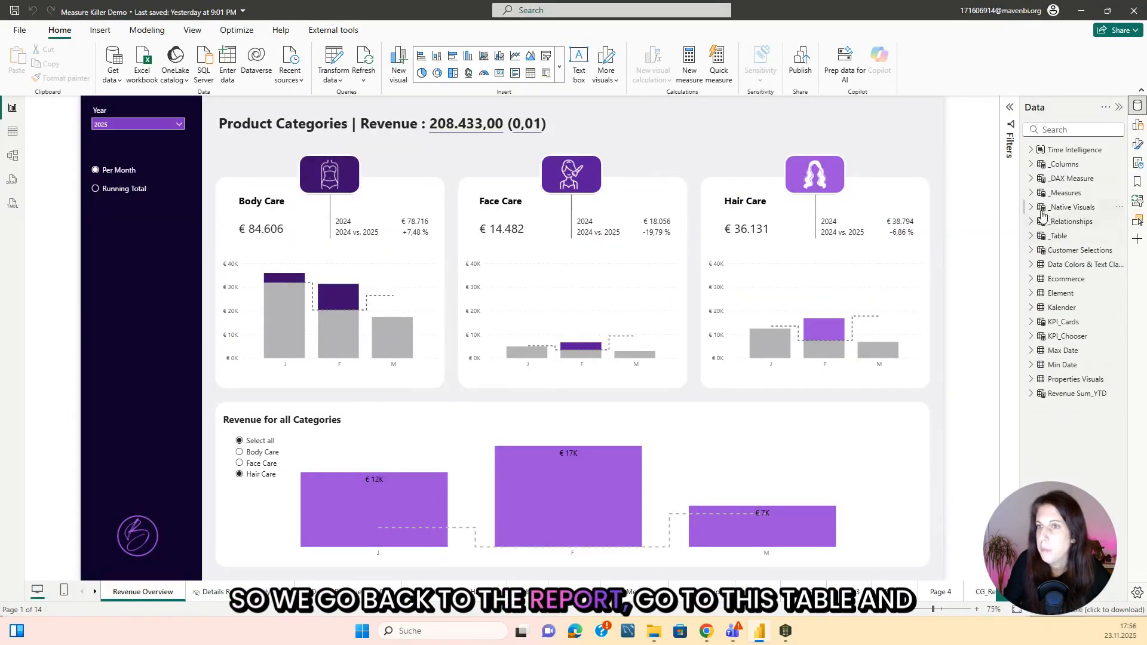
left_click(1121, 209)
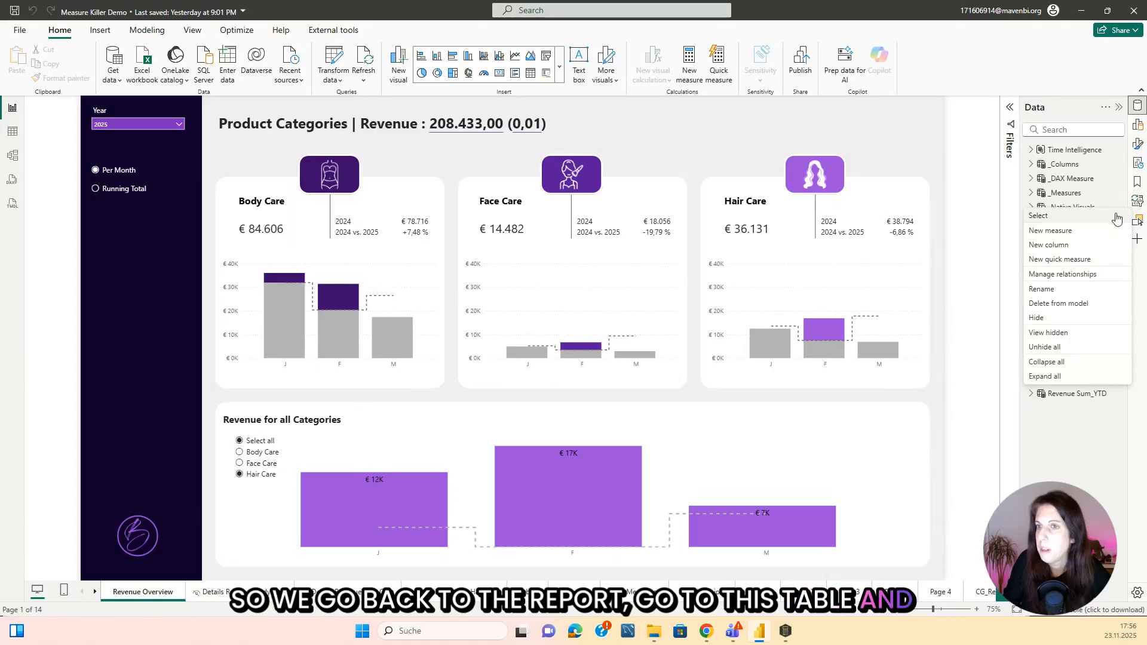
left_click(1069, 304)
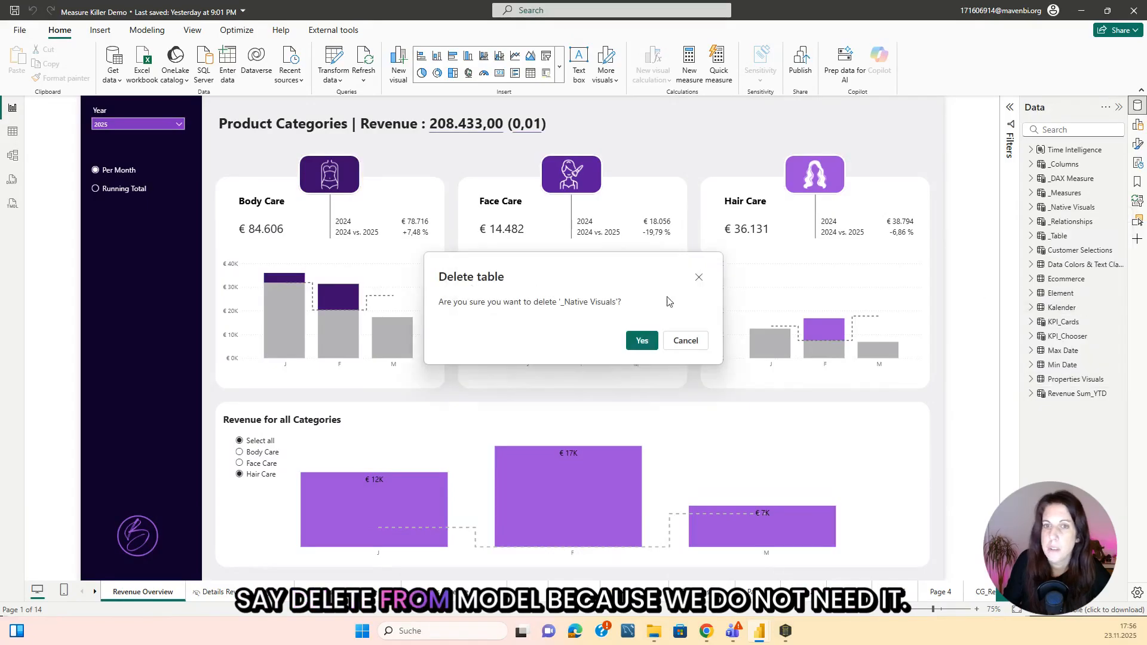
left_click(634, 343)
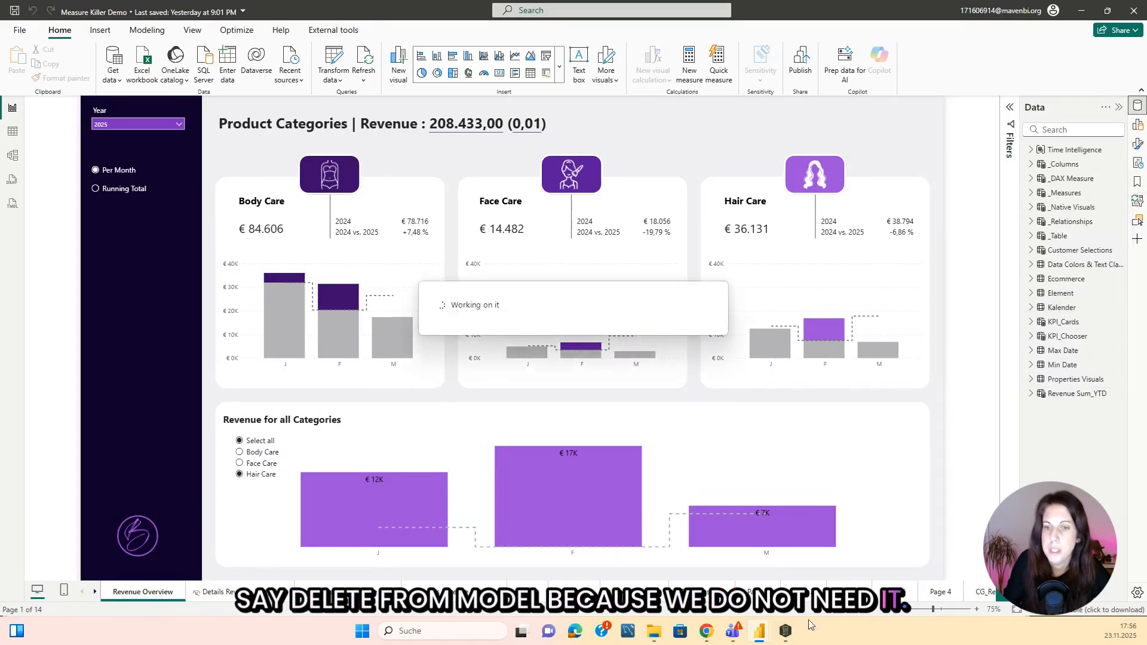
Recheck the unused tables in Measure Killer and delete the Customer Selections table from the Power BI model.
left_click(786, 634)
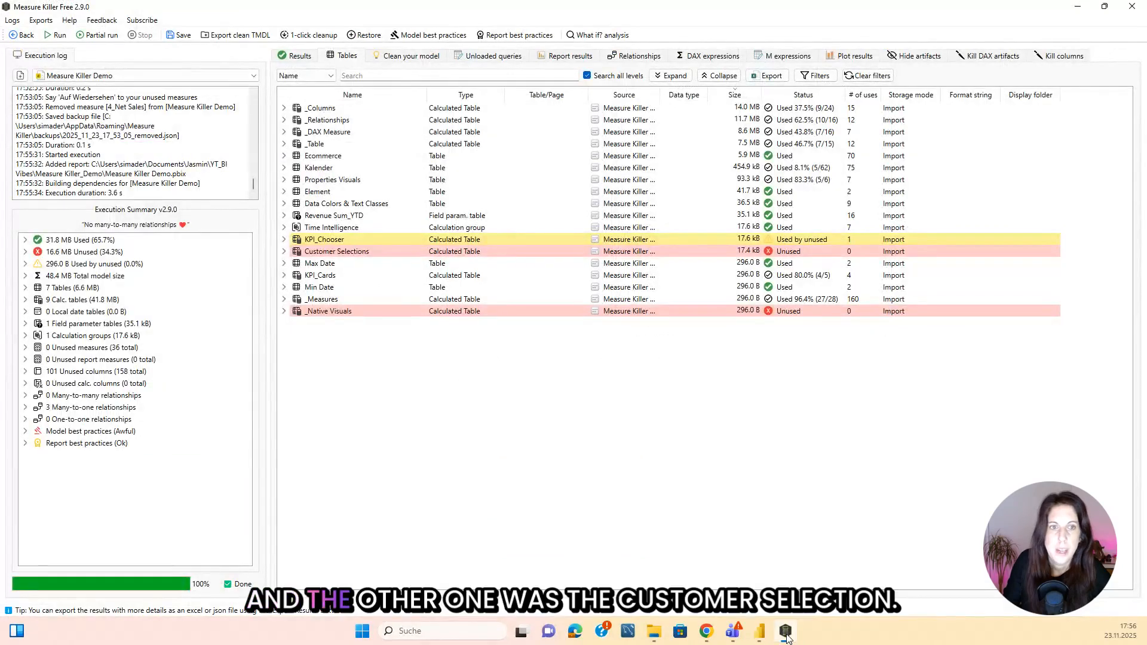
left_click(786, 637)
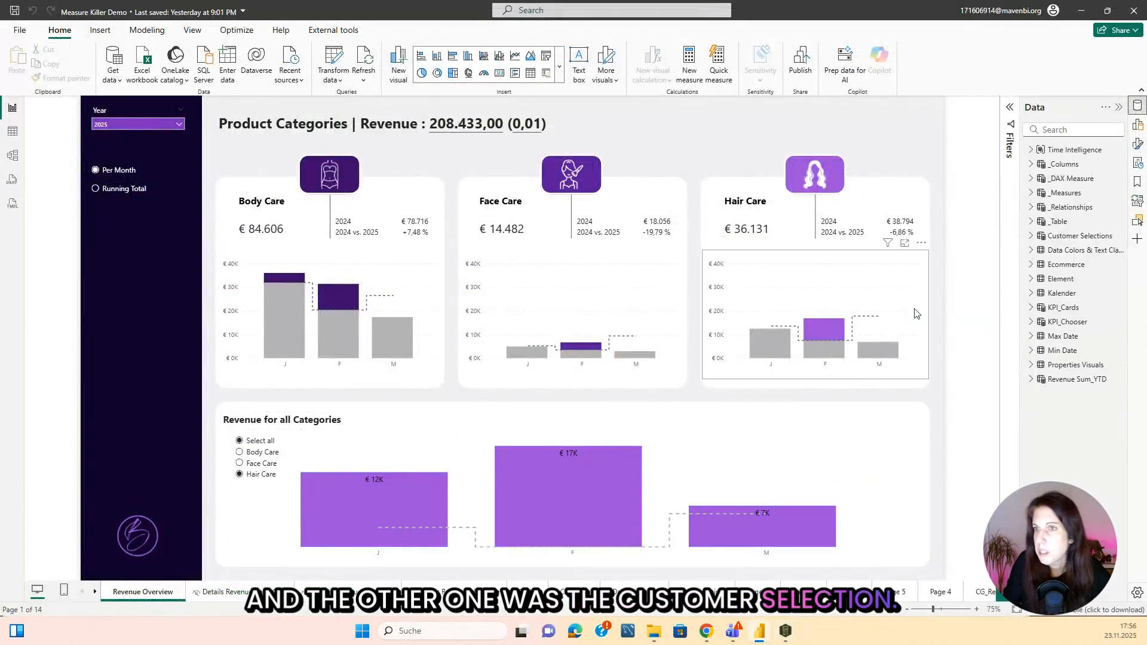
left_click(1121, 237)
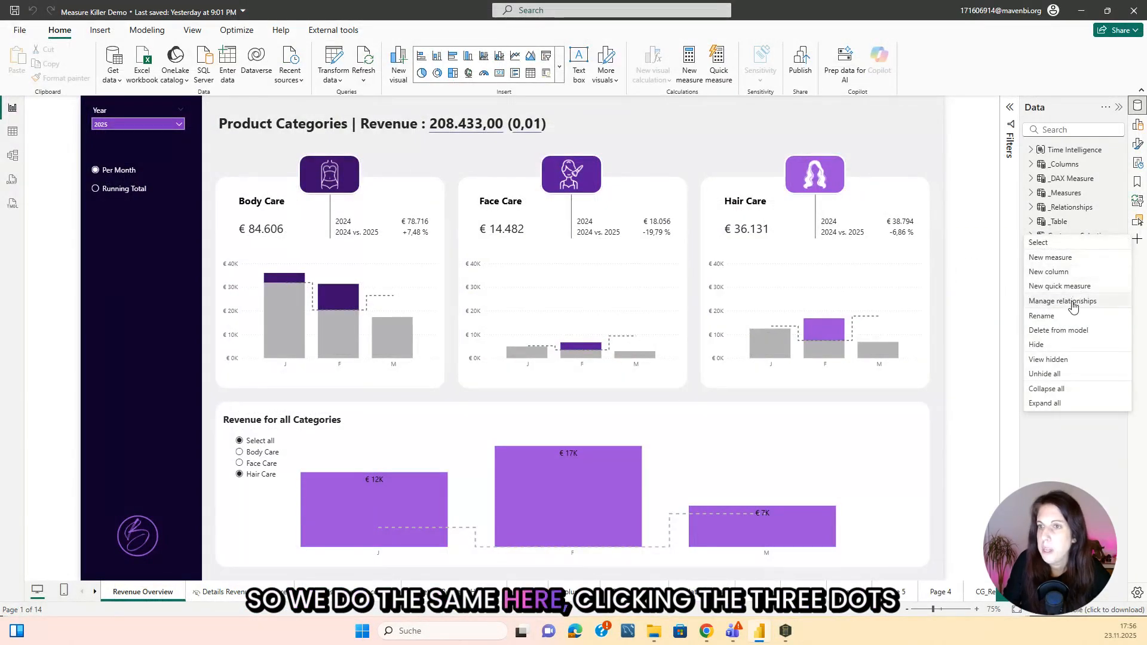
left_click(1004, 231)
left_click(1122, 237)
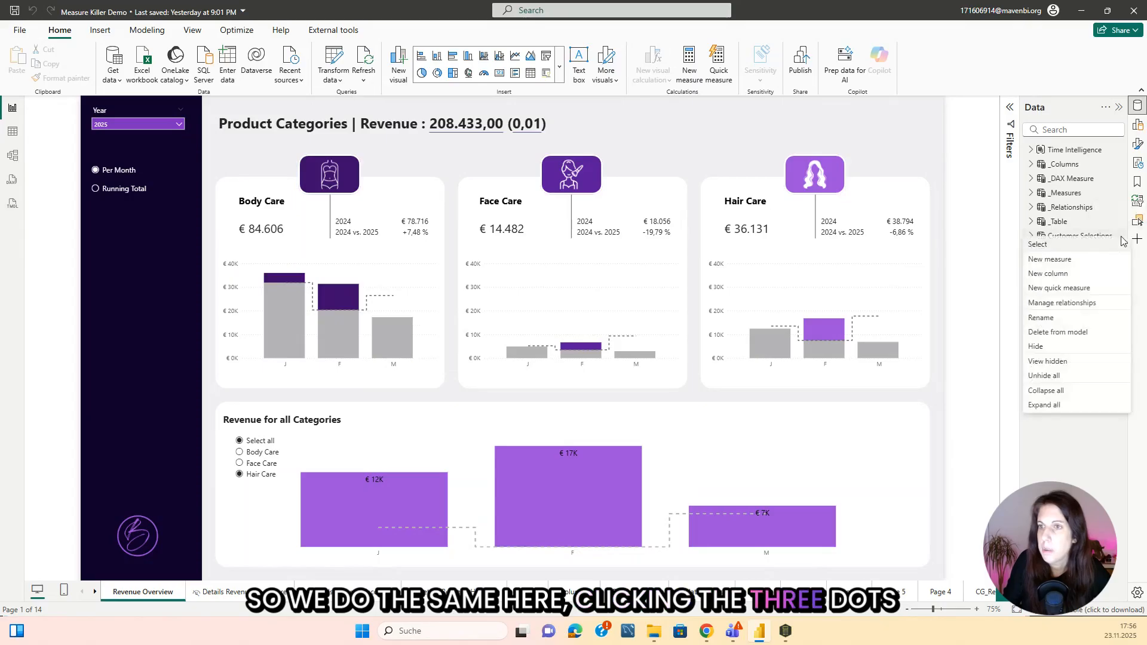
left_click(1073, 332)
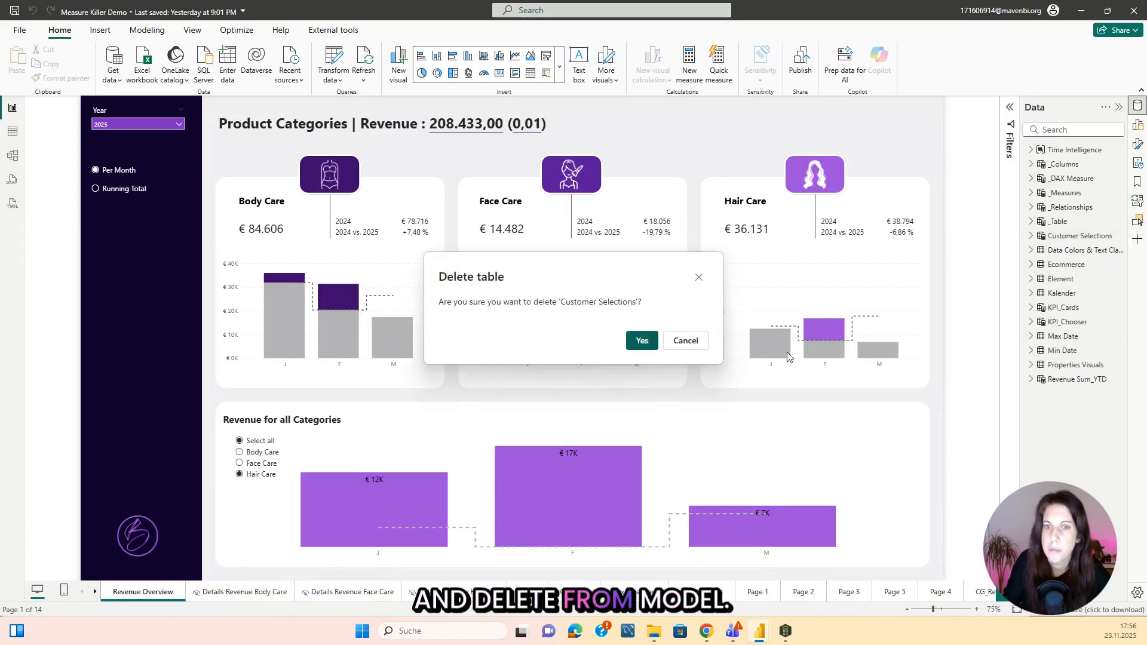
left_click(639, 338)
Check the remaining flagged table in Measure Killer and delete KPI_Chooser from the Power BI model.
left_click(786, 632)
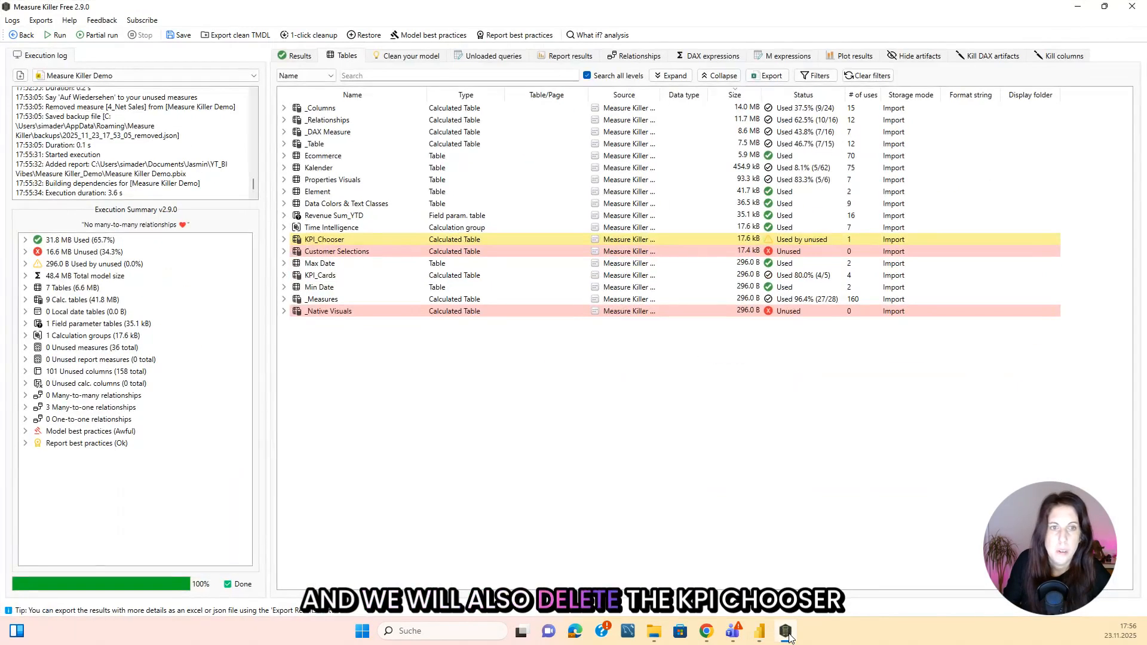
left_click(759, 632)
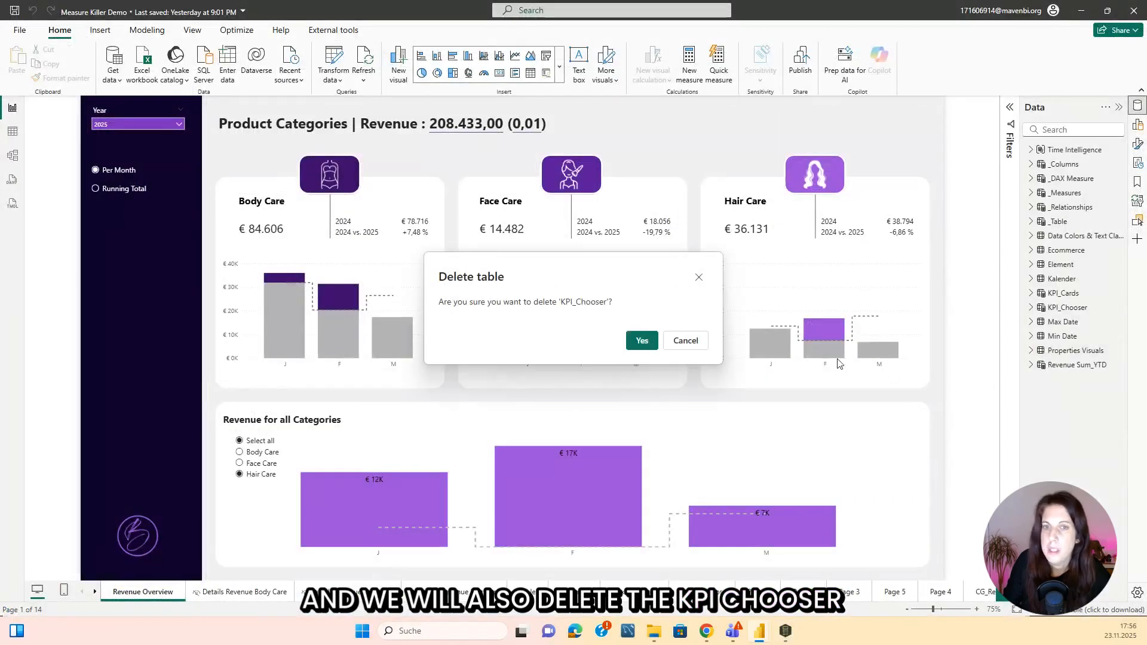
left_click(648, 341)
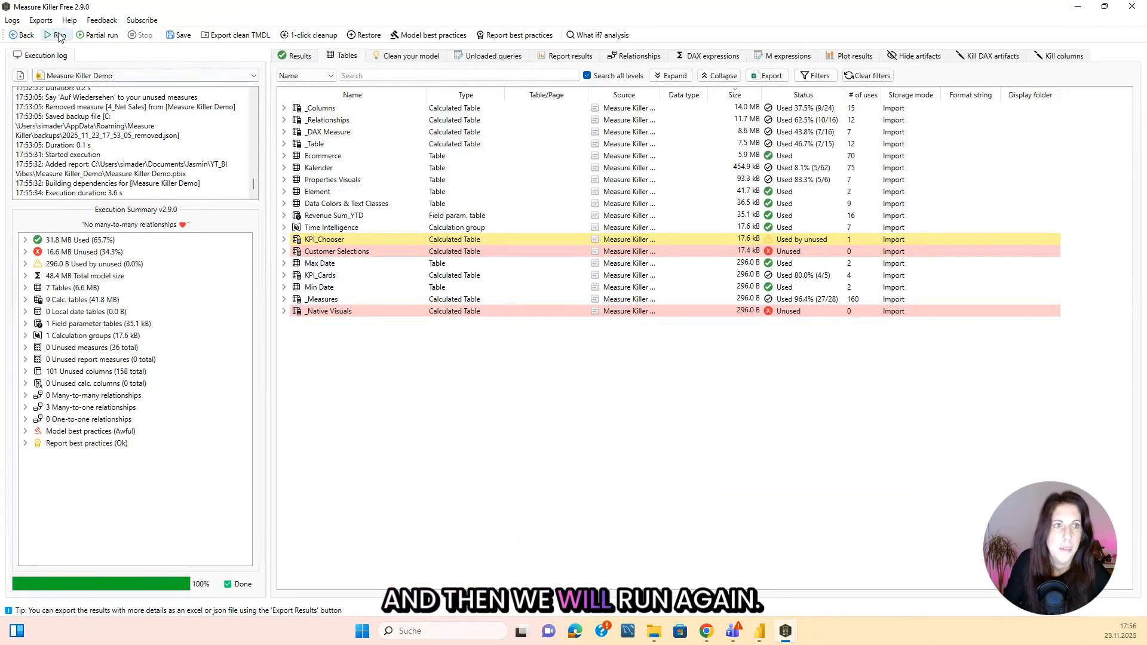
Run the analysis again after the table deletions and examine the unused data size in the execution summary.
left_click(59, 35)
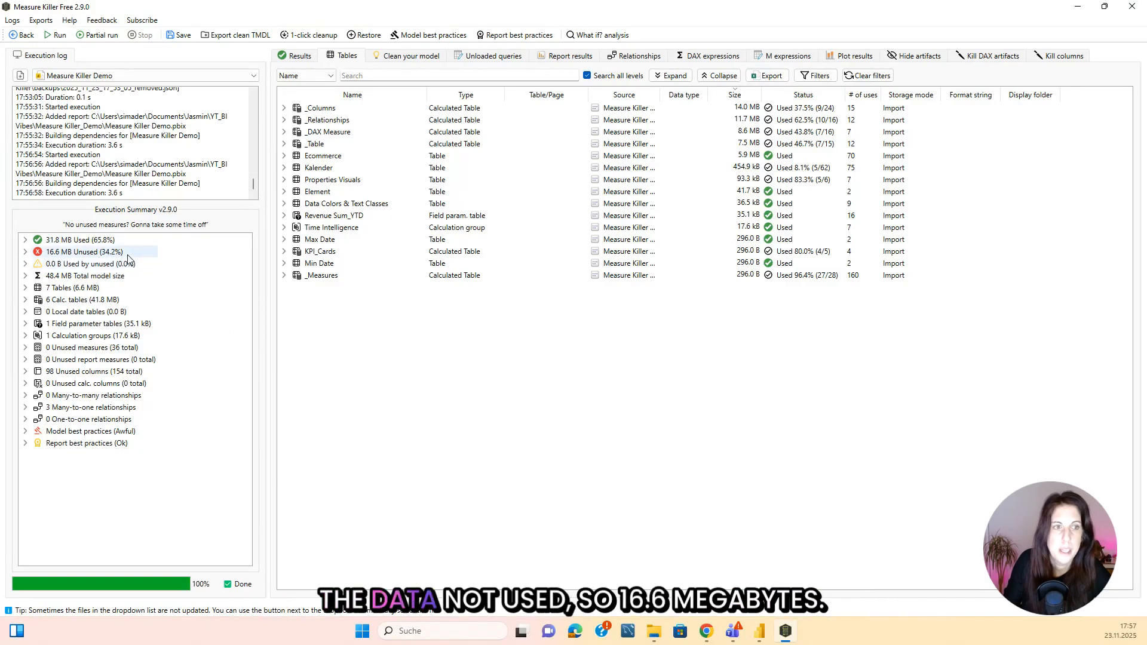
mouse_move(37, 253)
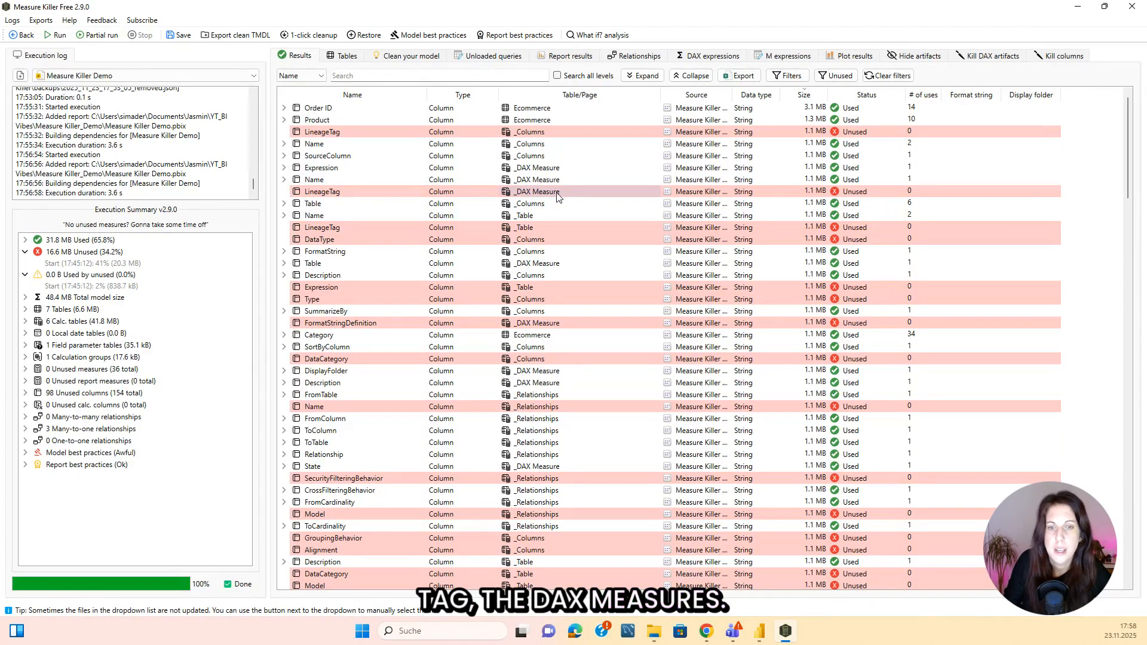
Examine the Overview Tables and Overview Columns report pages in Power BI Desktop and which _Columns fields the table visual uses.
left_click(759, 631)
left_click(471, 591)
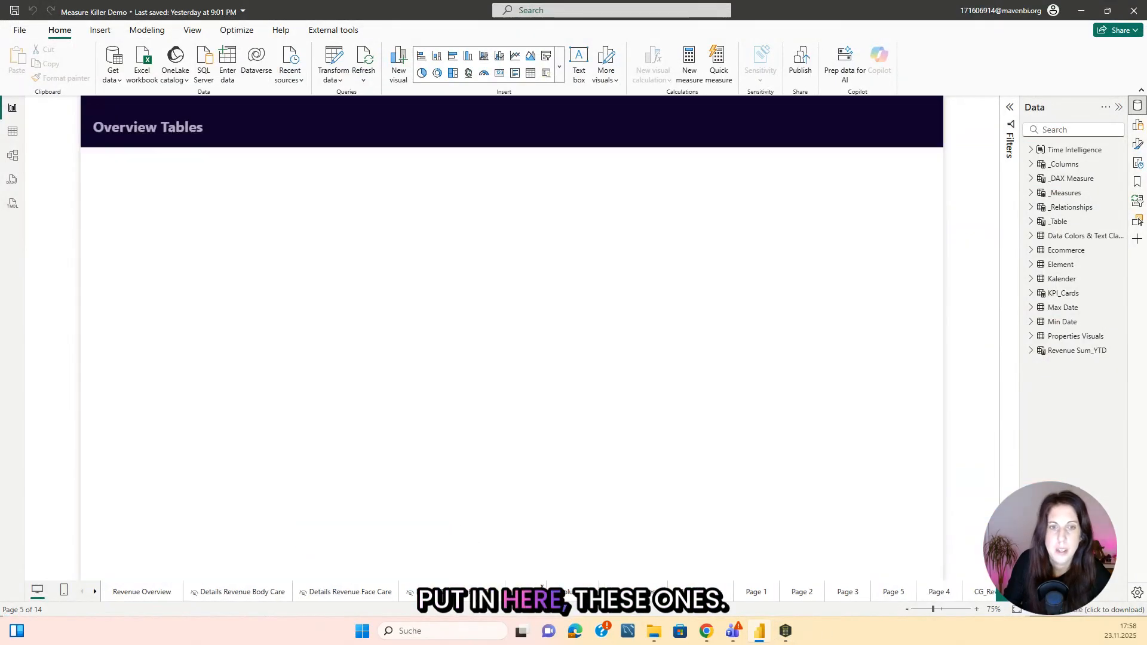
left_click(575, 597)
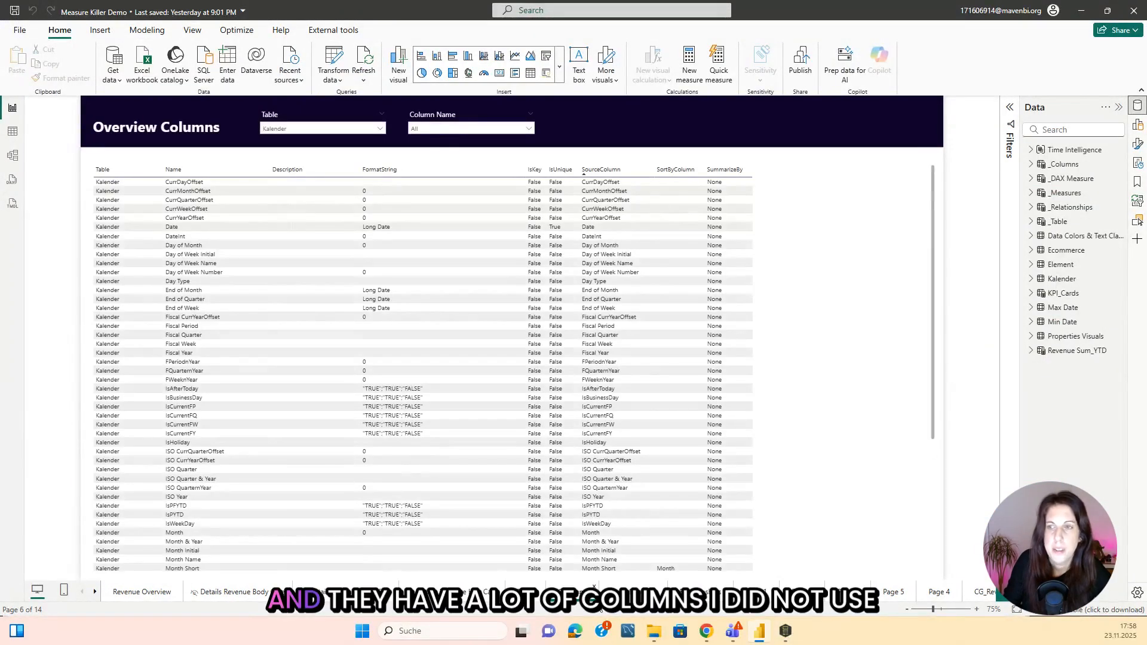
left_click(1030, 164)
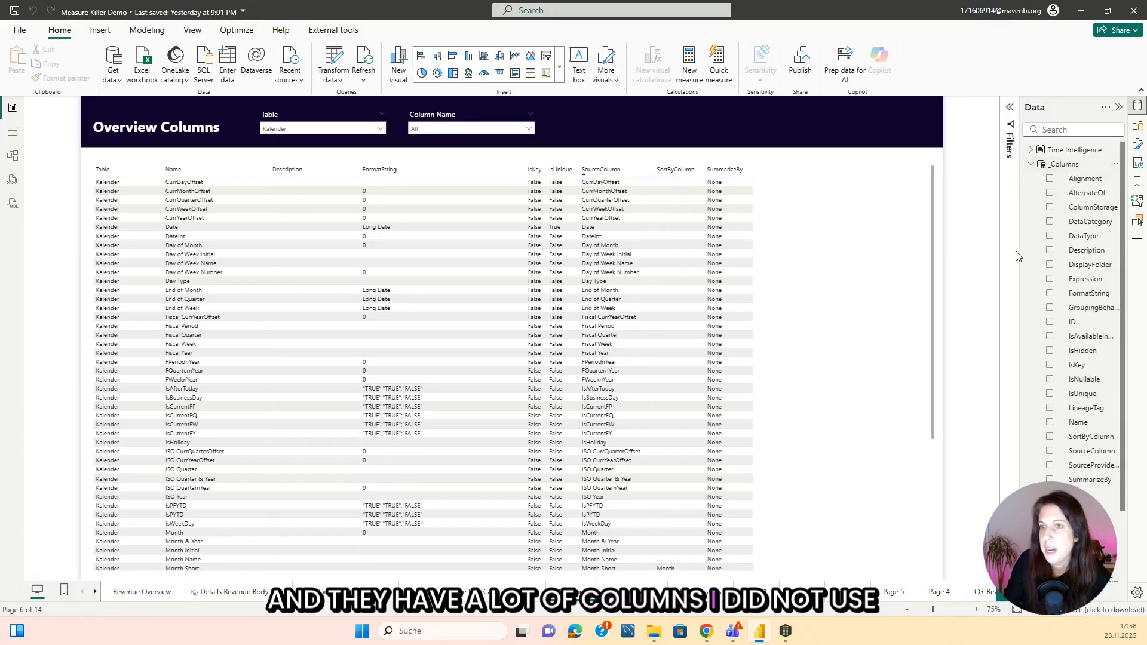
left_click(784, 237)
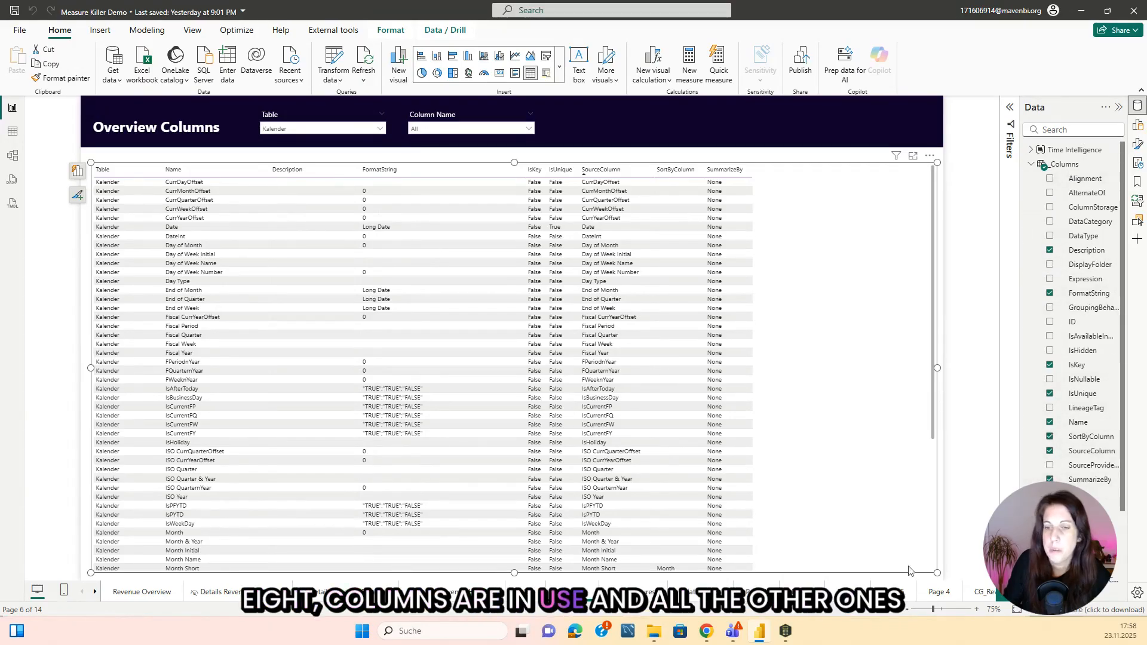
Switch to Measure Killer, filter the results to unused artifacts and examine which columns and tables they belong to.
left_click(788, 632)
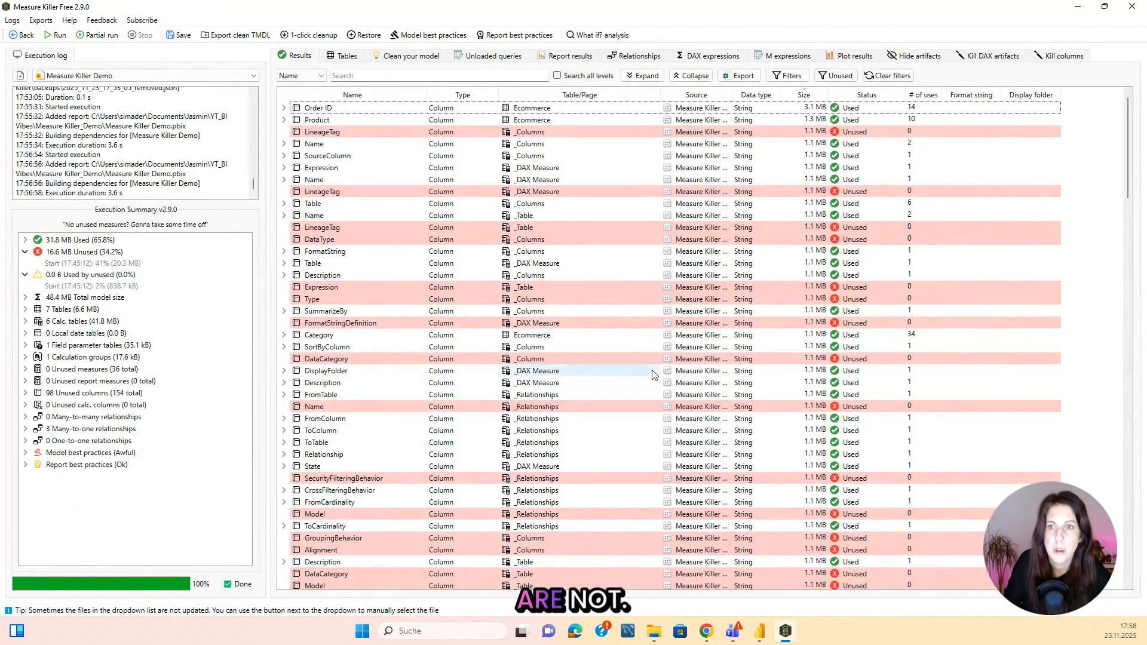
left_click(325, 76)
left_click(299, 106)
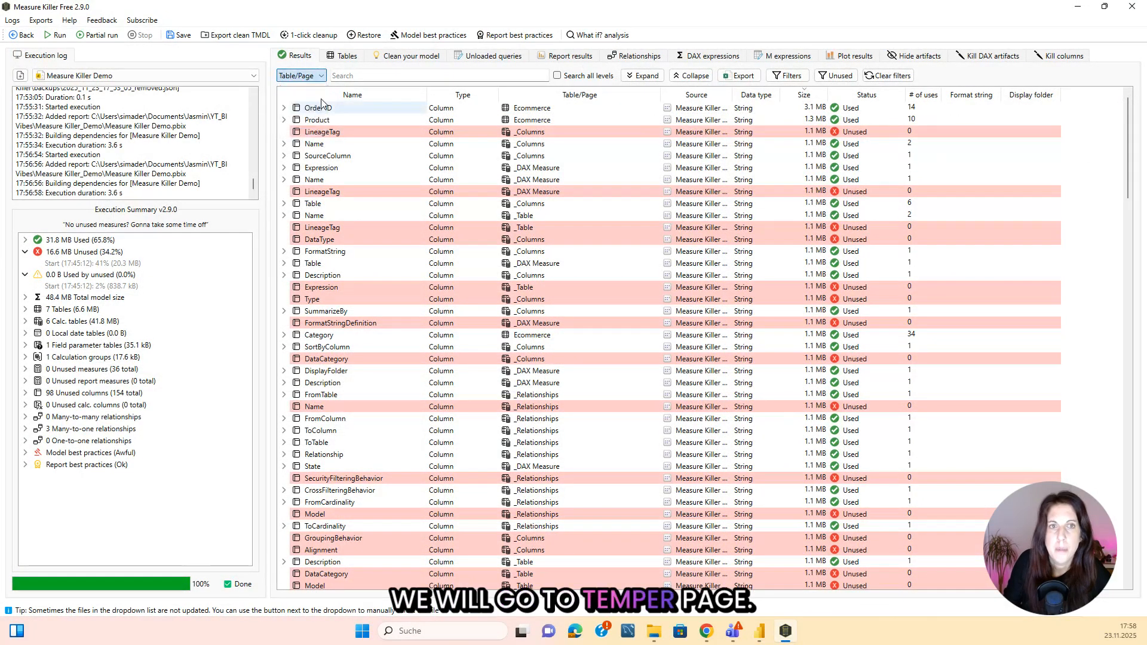
left_click(839, 76)
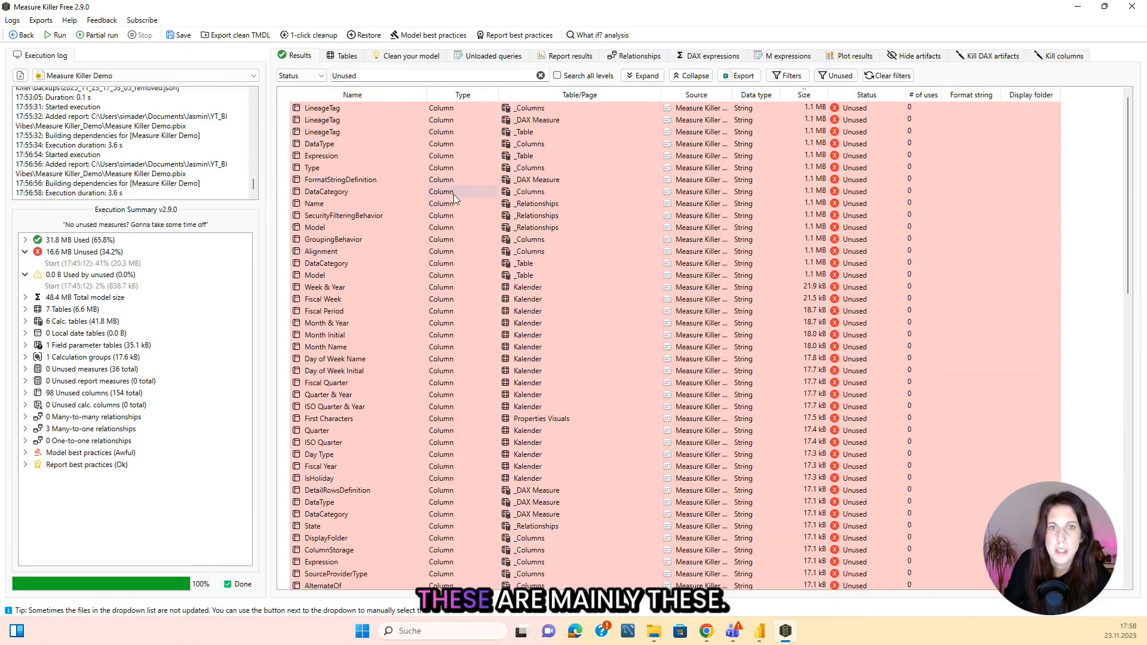
scroll(540, 227, "down", 20)
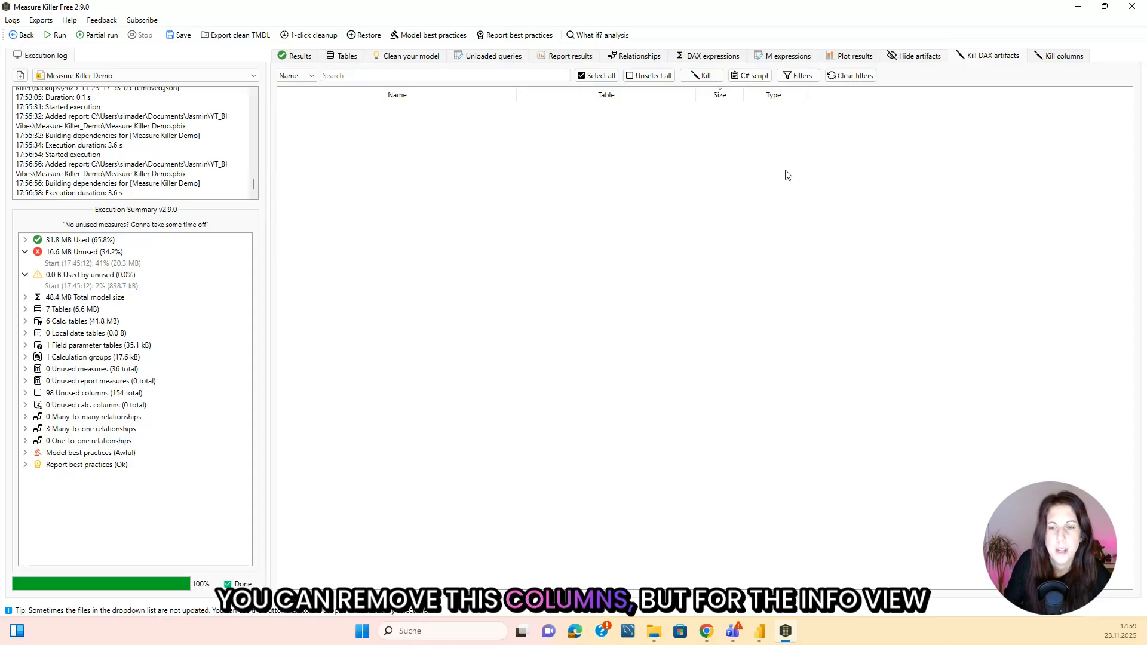
Switch to the Power BI model view and examine the diagram for disconnected tables such as Max Date and Min Date.
left_click(764, 639)
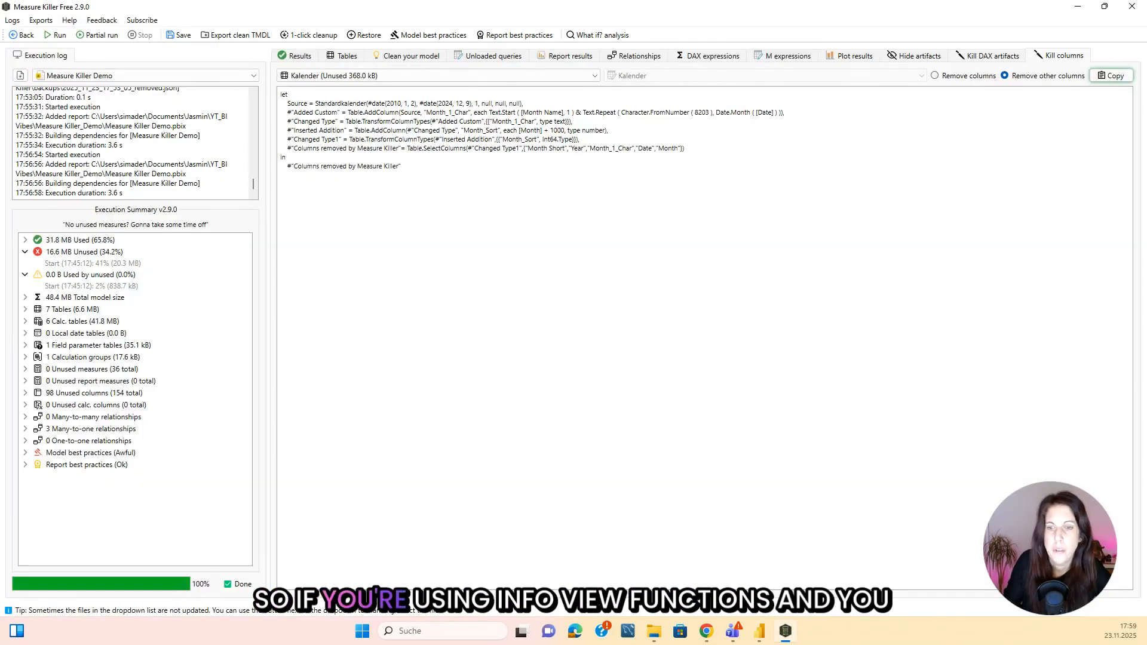
left_click(758, 634)
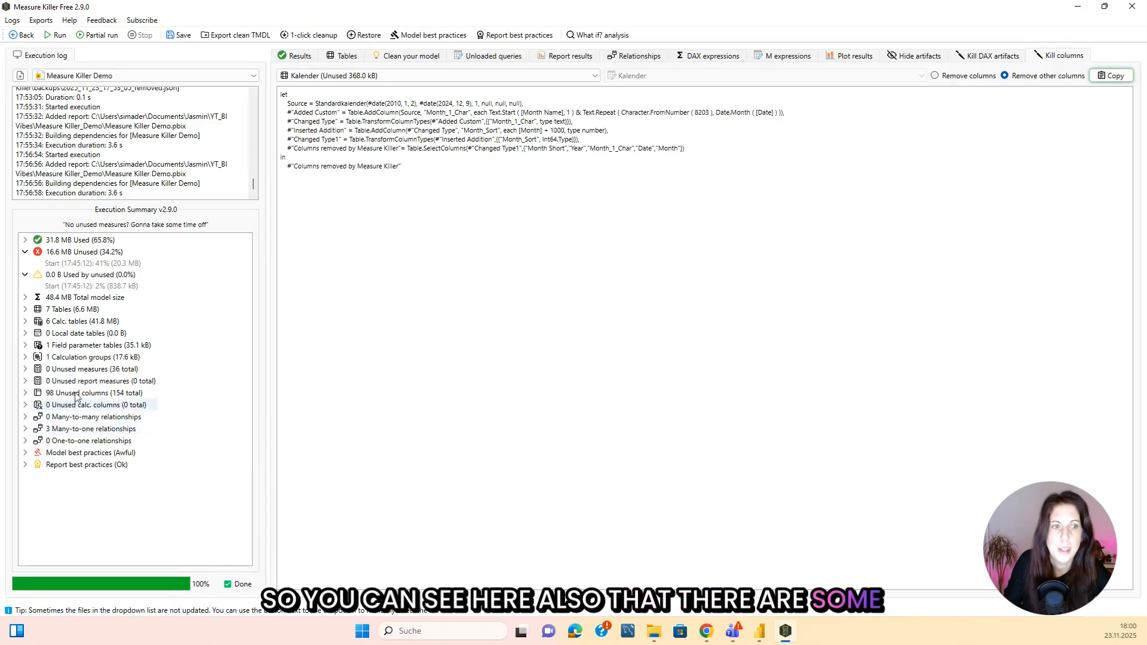
left_click(760, 632)
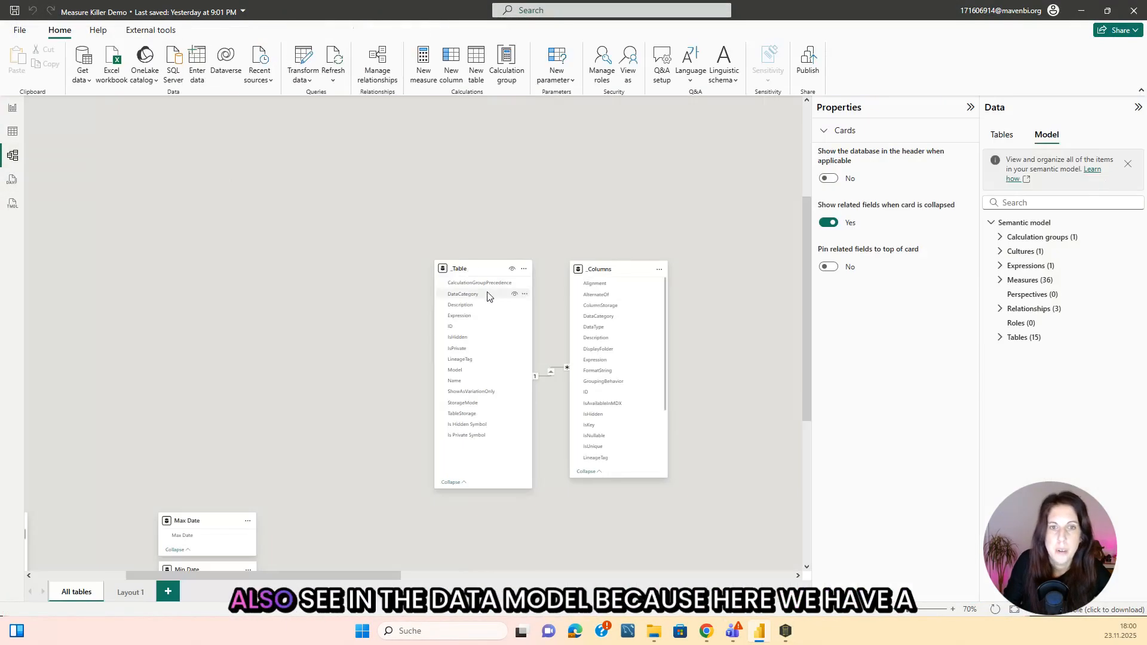
scroll(348, 190, "down", 2)
scroll(432, 143, "down", 4)
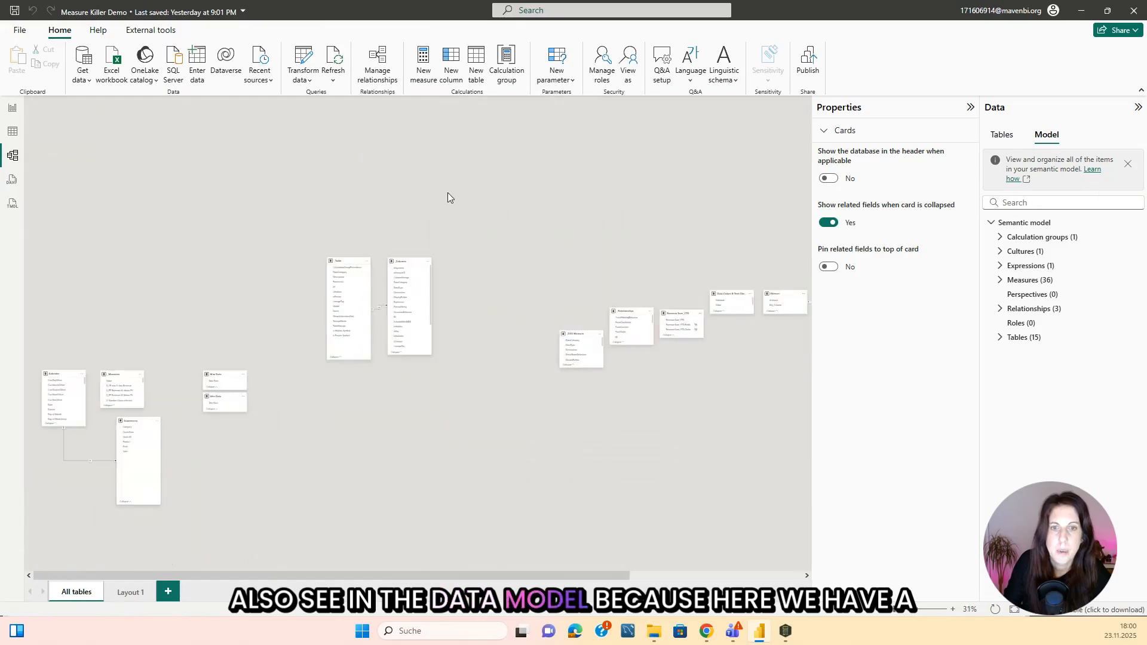
scroll(218, 409, "up", 4)
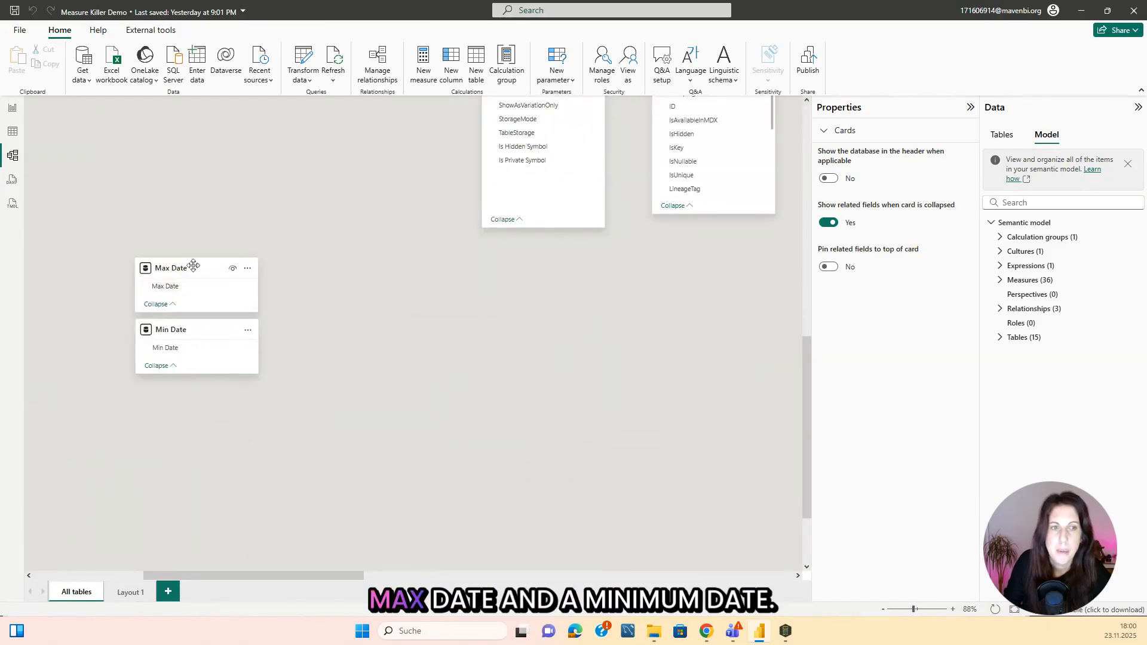
scroll(196, 332, "down", 5)
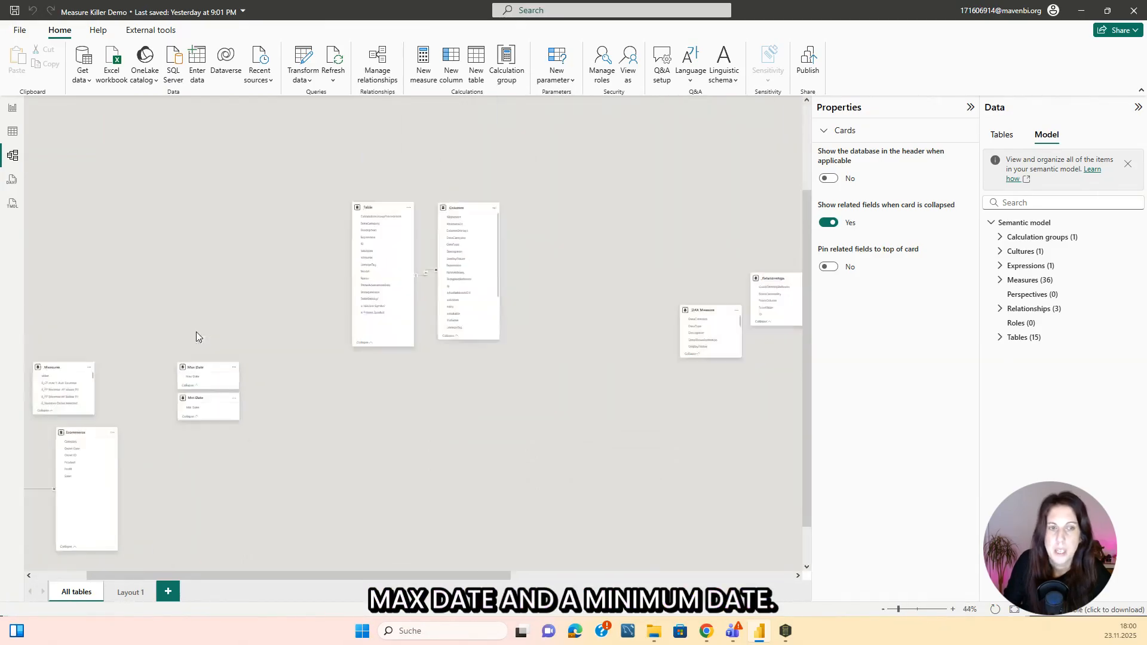
scroll(785, 334, "up", 1)
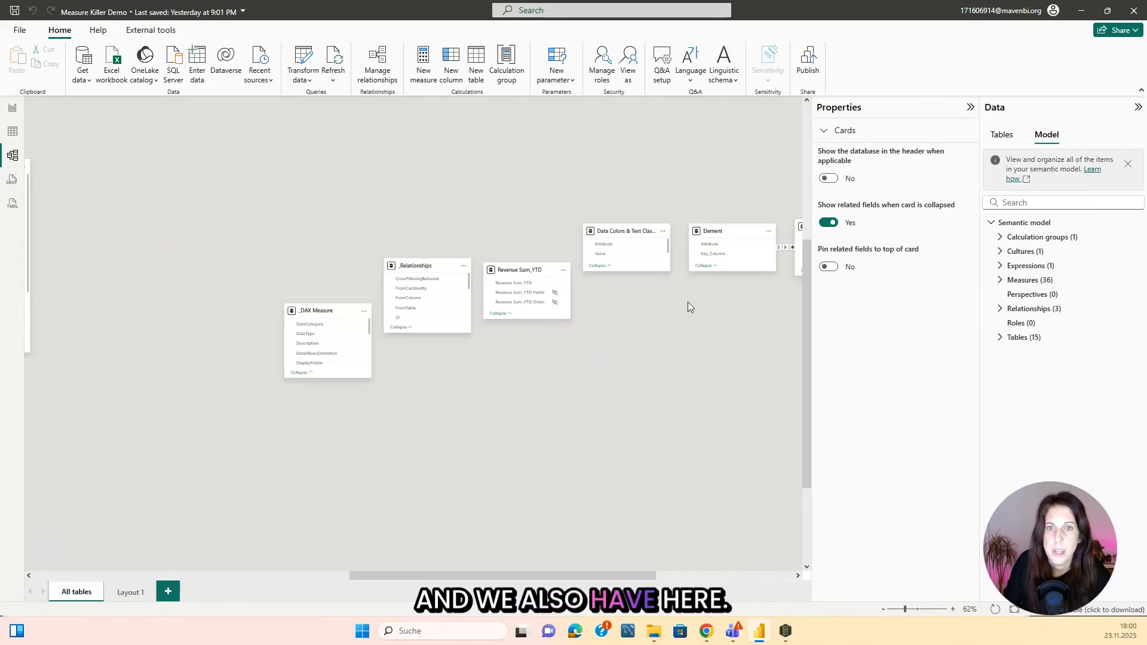
scroll(687, 302, "up", 1)
left_click_drag(529, 575, 161, 575)
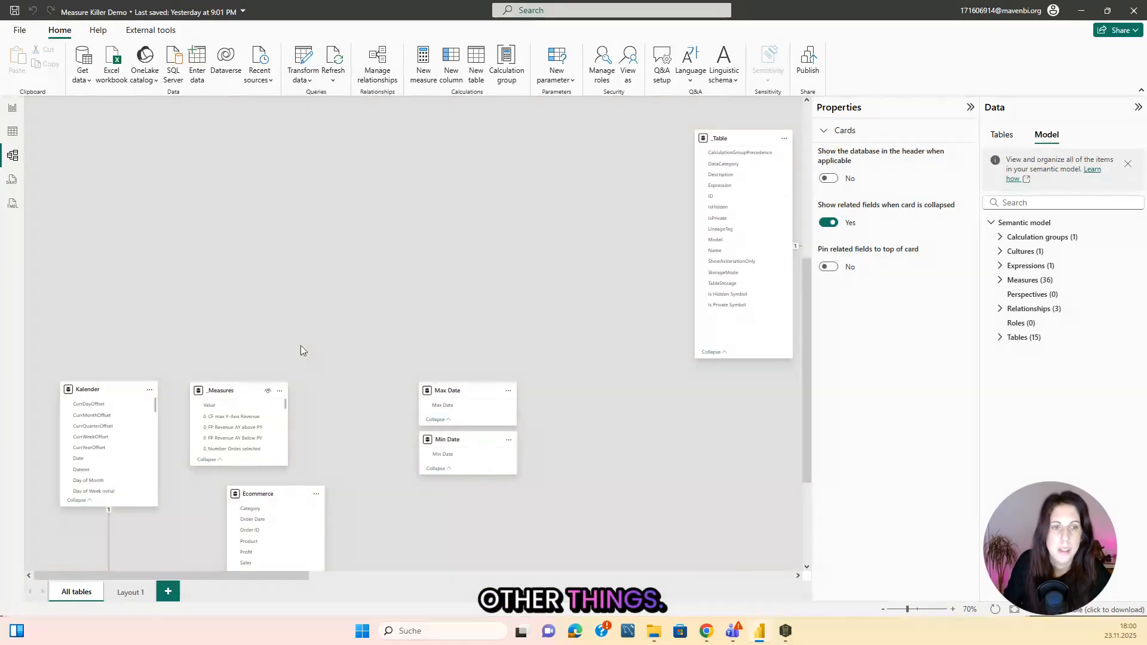
scroll(401, 230, "down", 2)
scroll(410, 273, "down", 3)
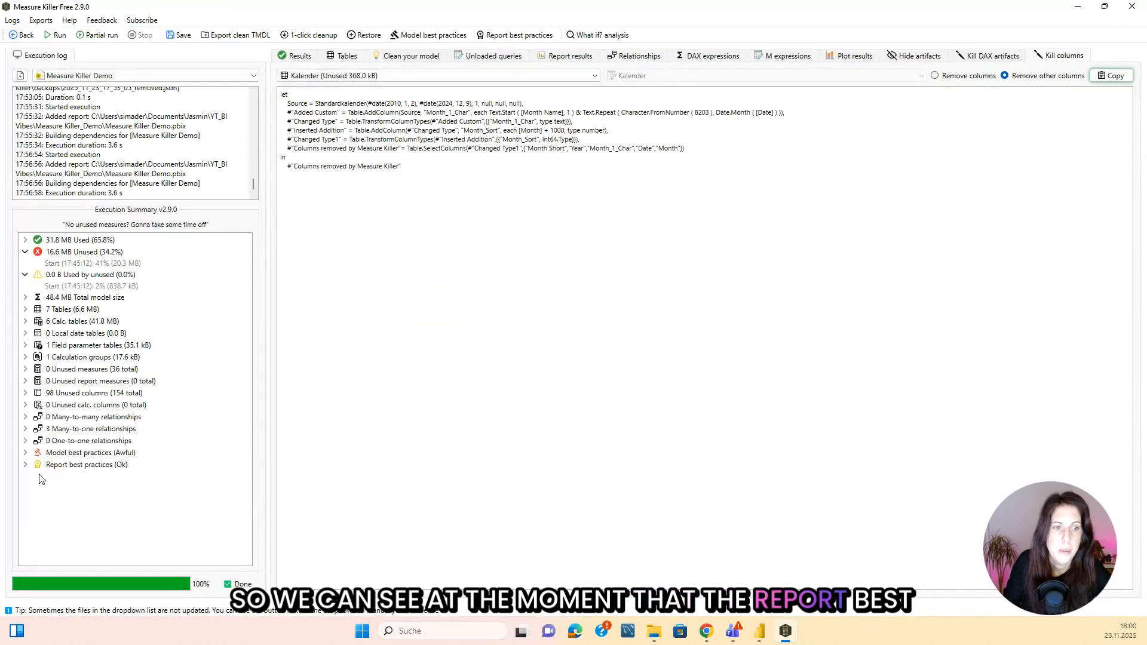
Check the report best practices summary in Measure Killer and show the violated model best practice rules in a maximized window.
left_click(25, 465)
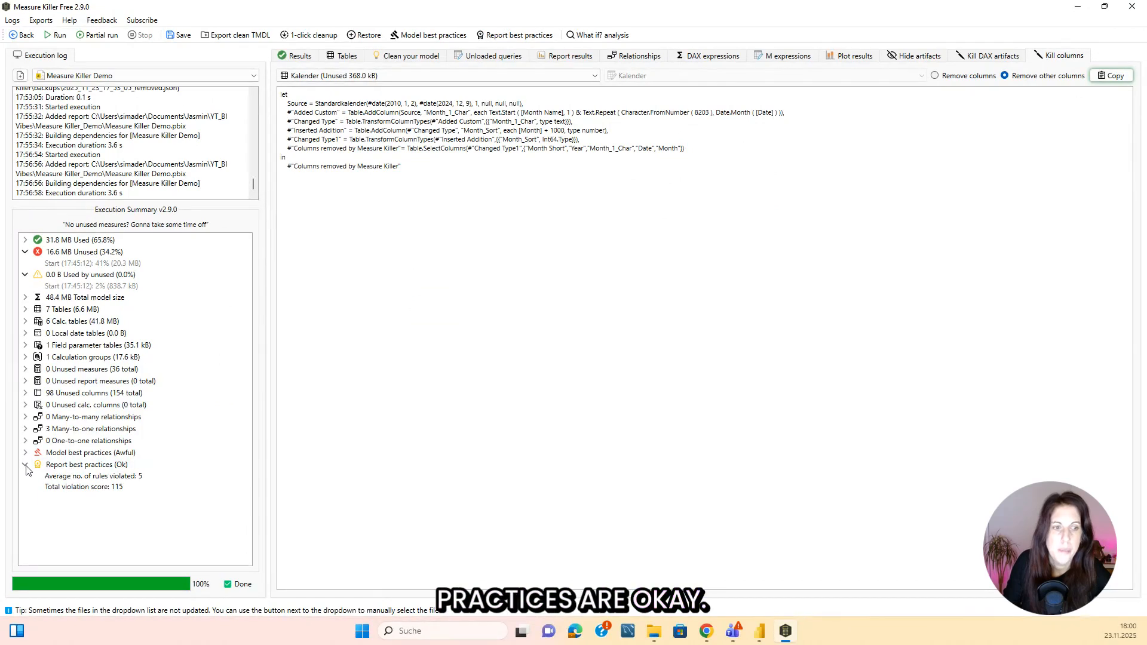
left_click(25, 465)
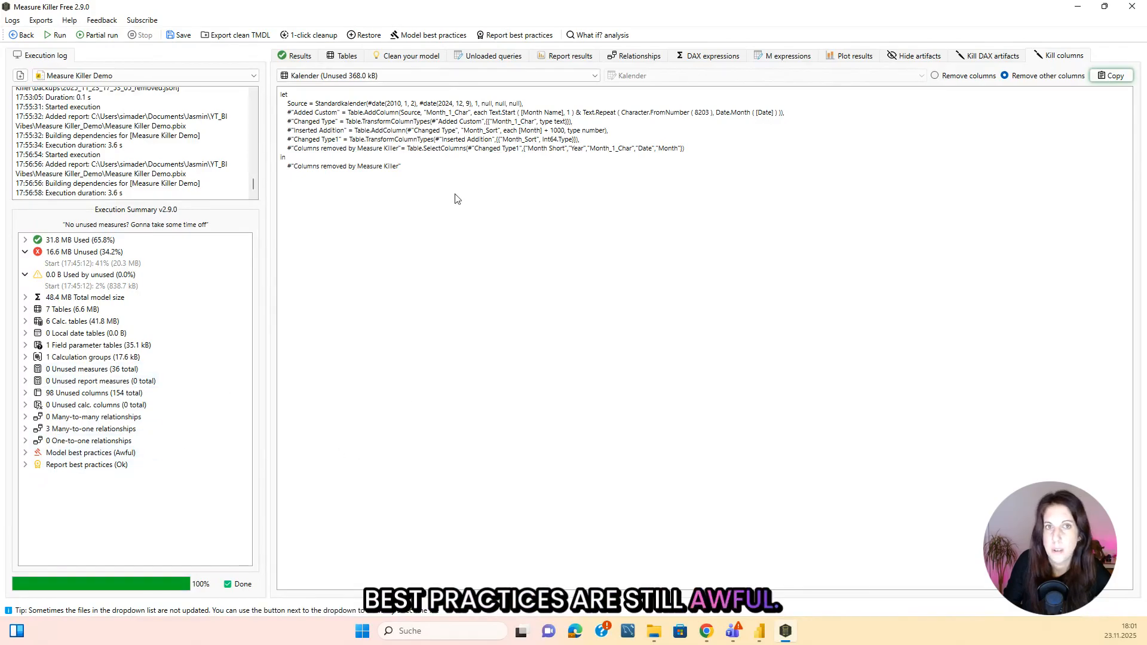
left_click(434, 34)
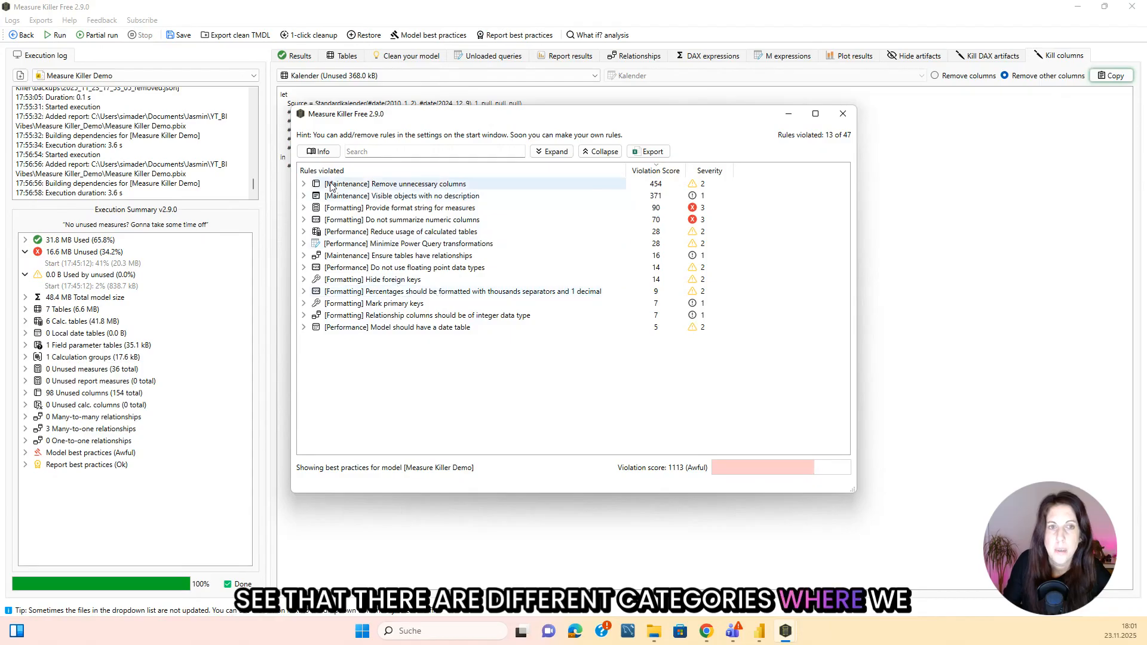
left_click(820, 117)
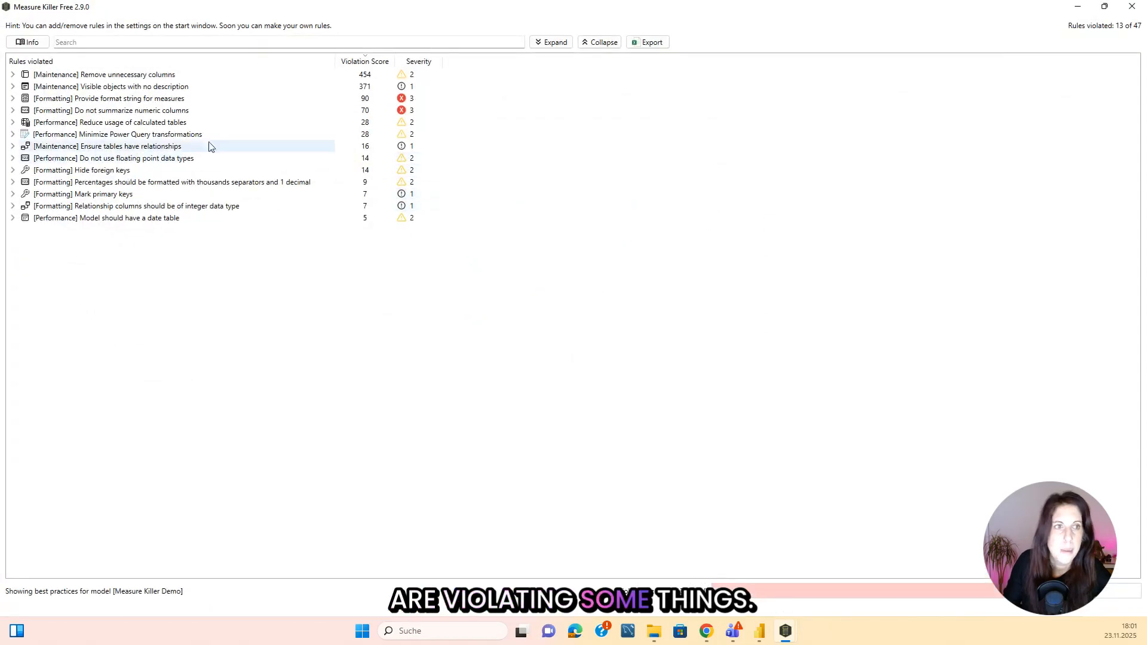
Read the best practices information on violation score calculation, verdict colors, included rules and not included rules.
left_click(31, 43)
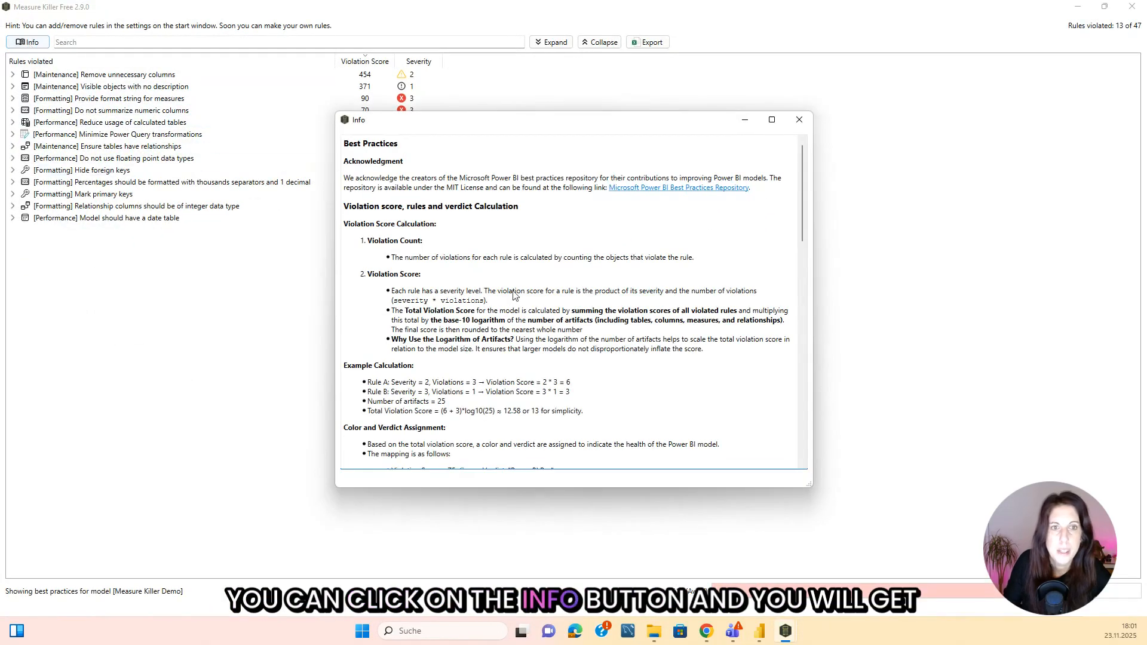
scroll(443, 241, "down", 5)
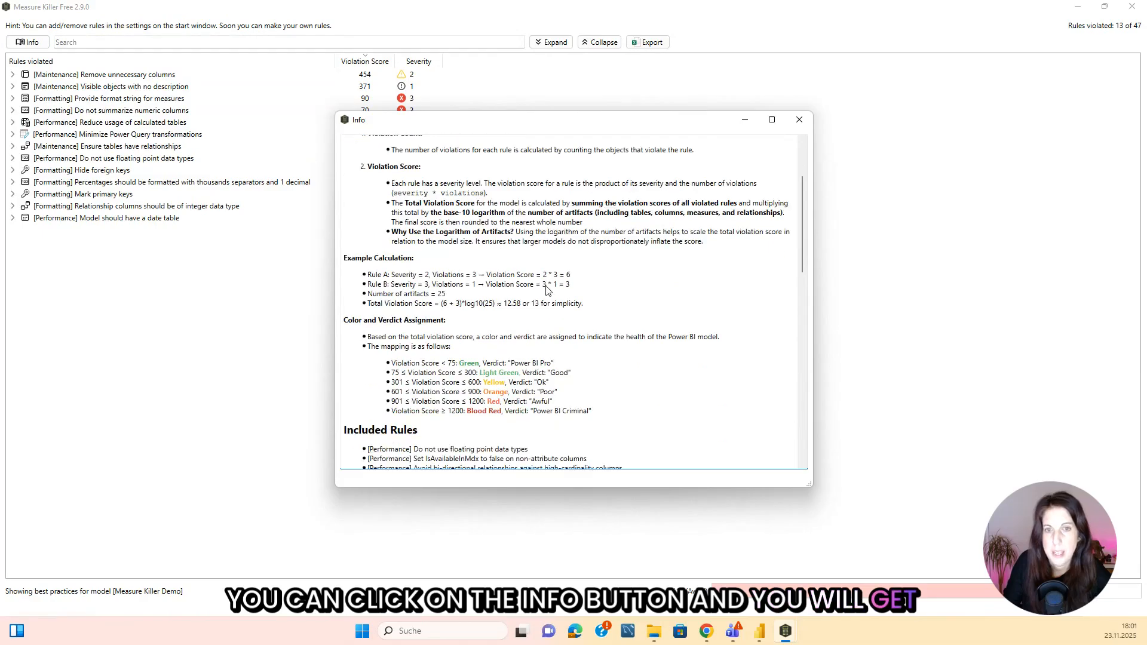
scroll(568, 287, "up", 4)
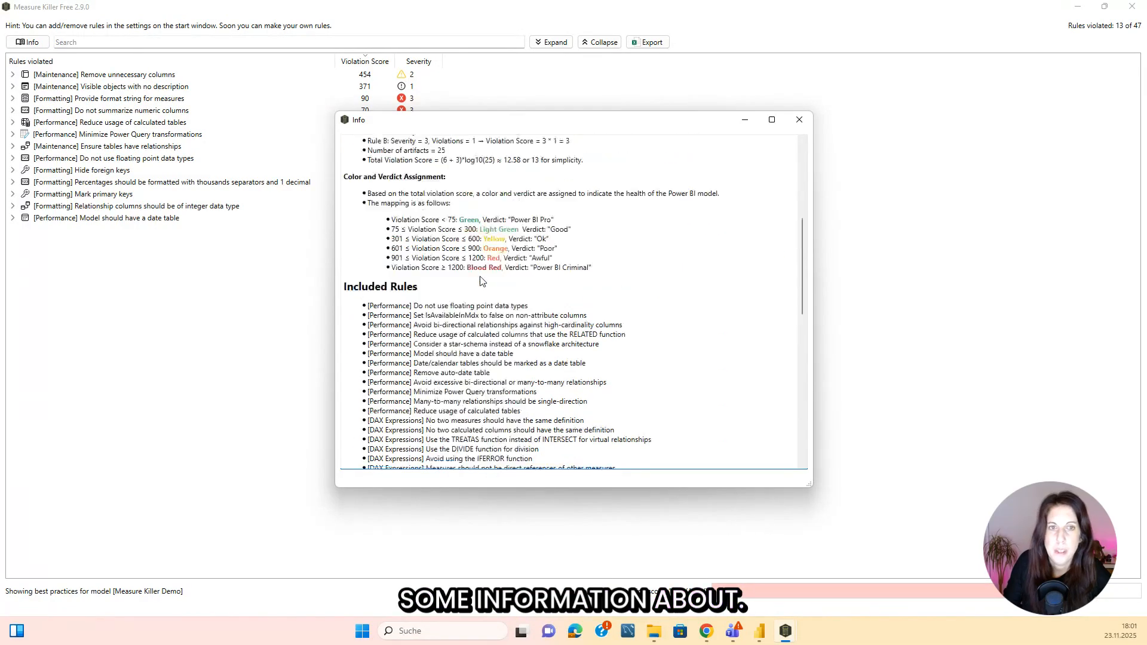
scroll(480, 281, "down", 8)
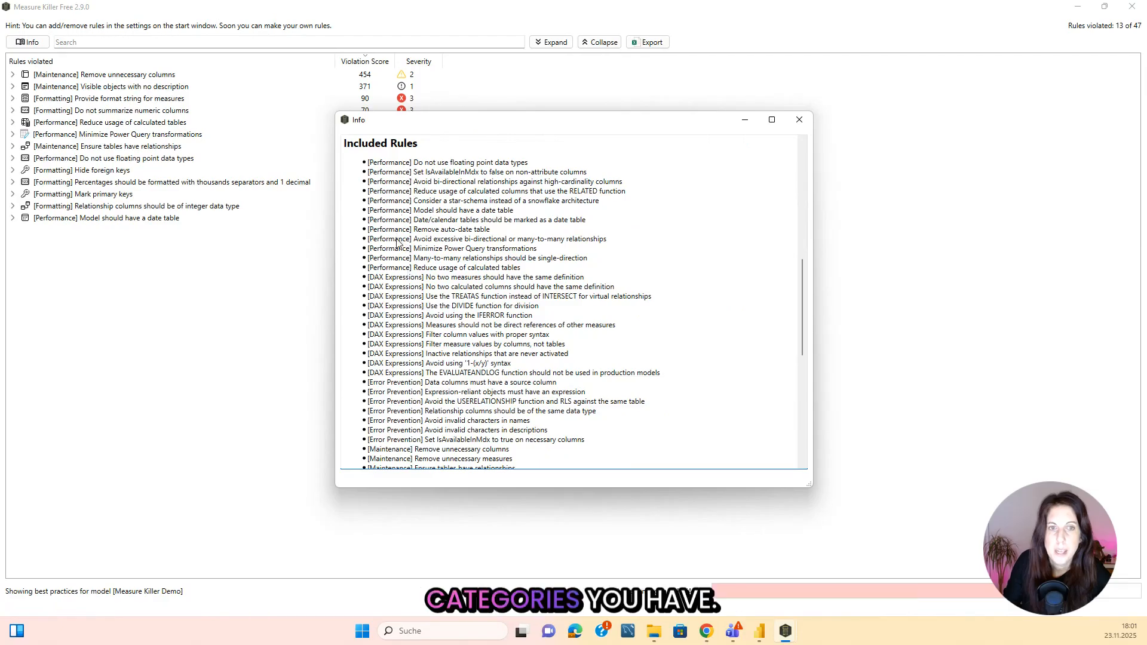
scroll(394, 203, "up", 1)
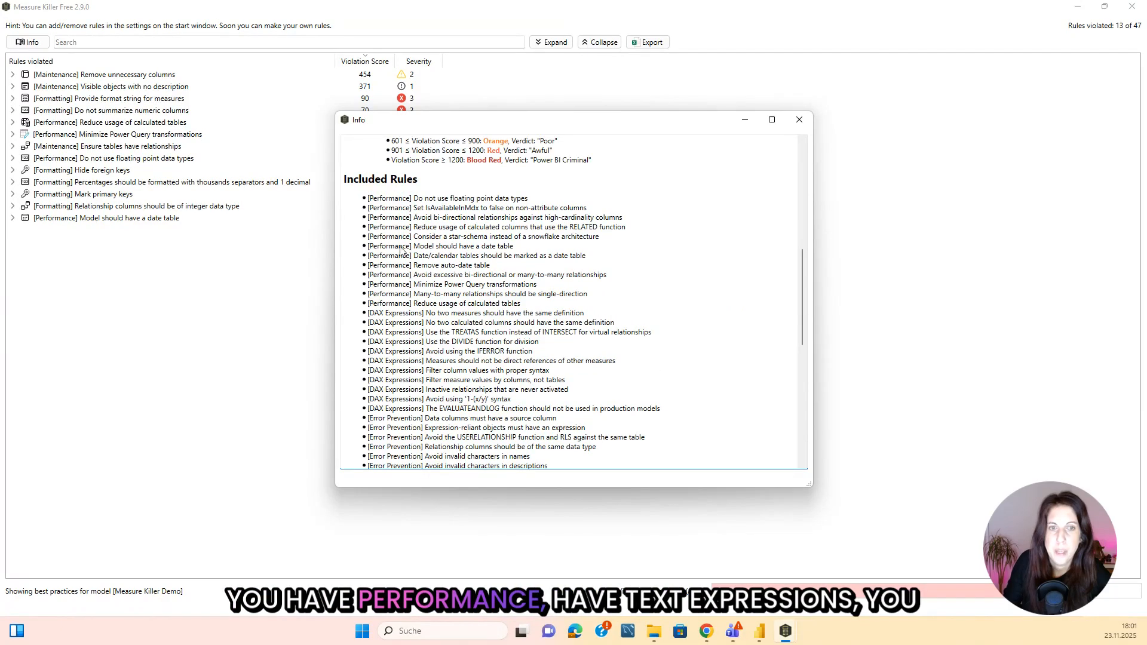
scroll(402, 251, "down", 3)
scroll(405, 244, "down", 2)
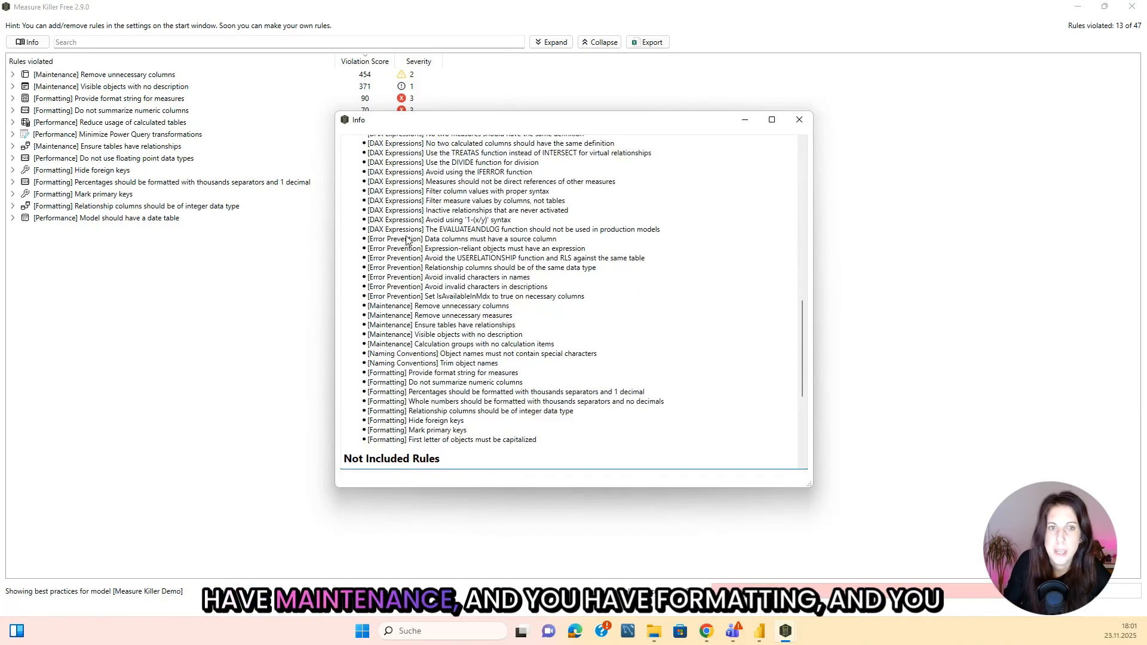
scroll(406, 239, "up", 1)
scroll(386, 346, "down", 2)
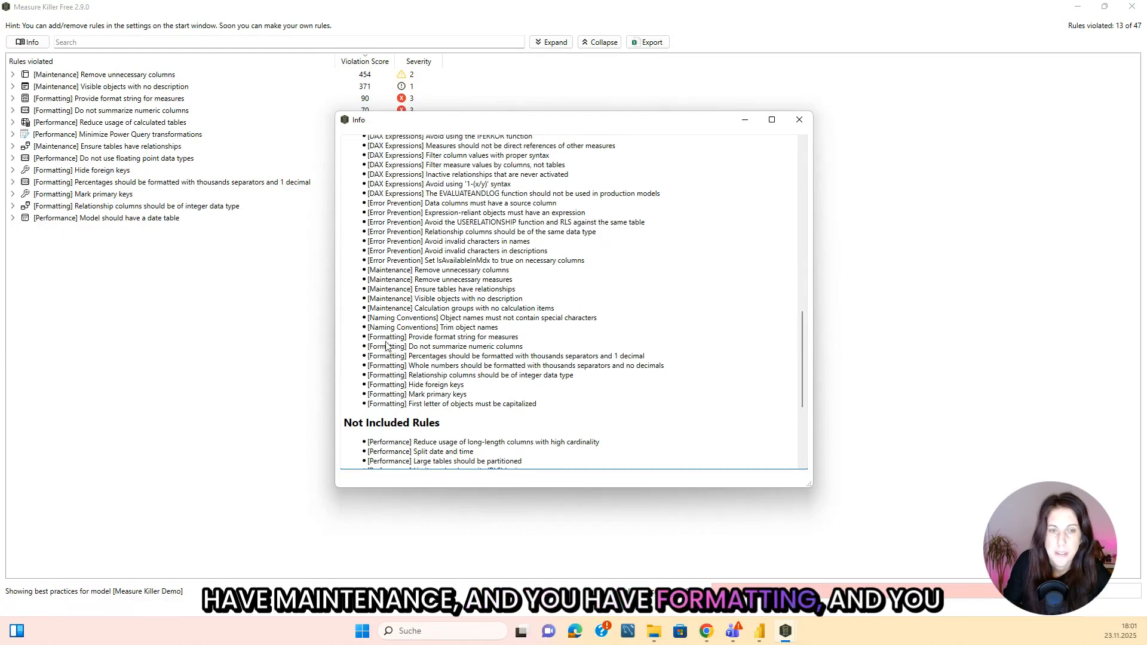
scroll(393, 364, "down", 5)
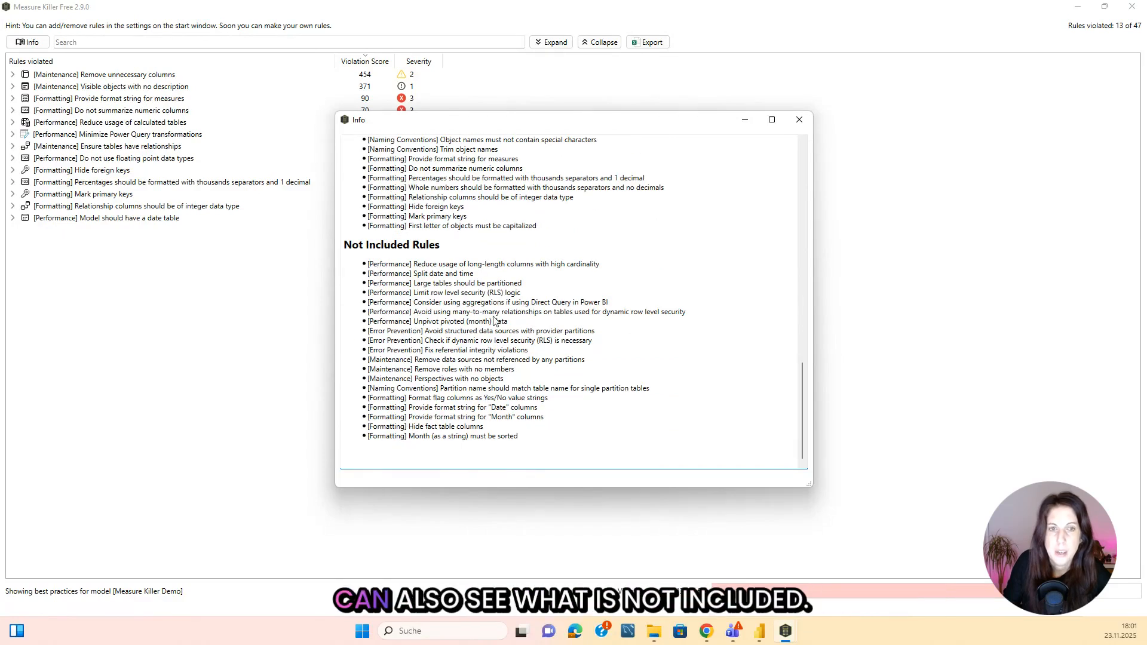
left_click(799, 120)
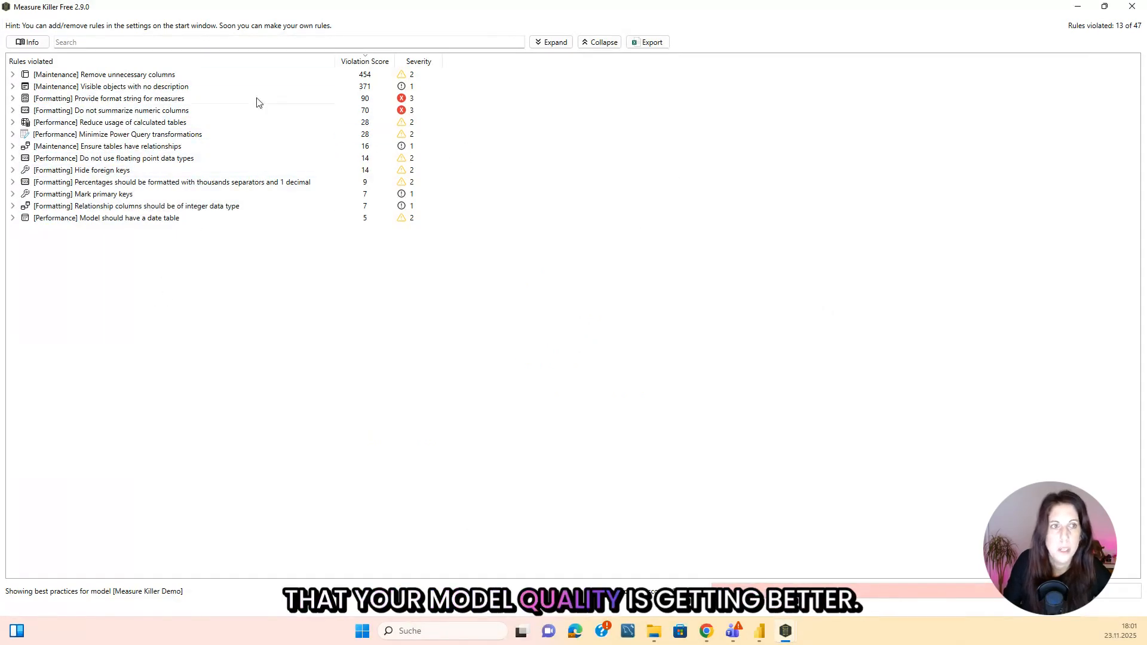
List the columns violating the Hide foreign keys rule and hide the Order Date column of the Ecommerce table in Power BI.
left_click(12, 171)
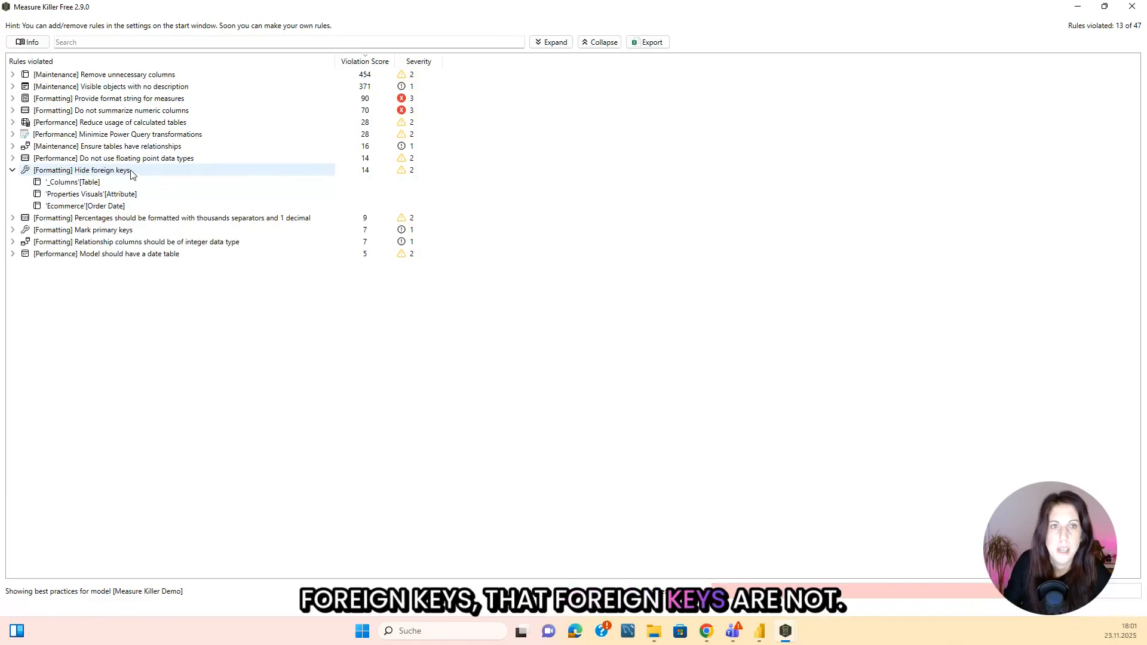
mouse_move(132, 174)
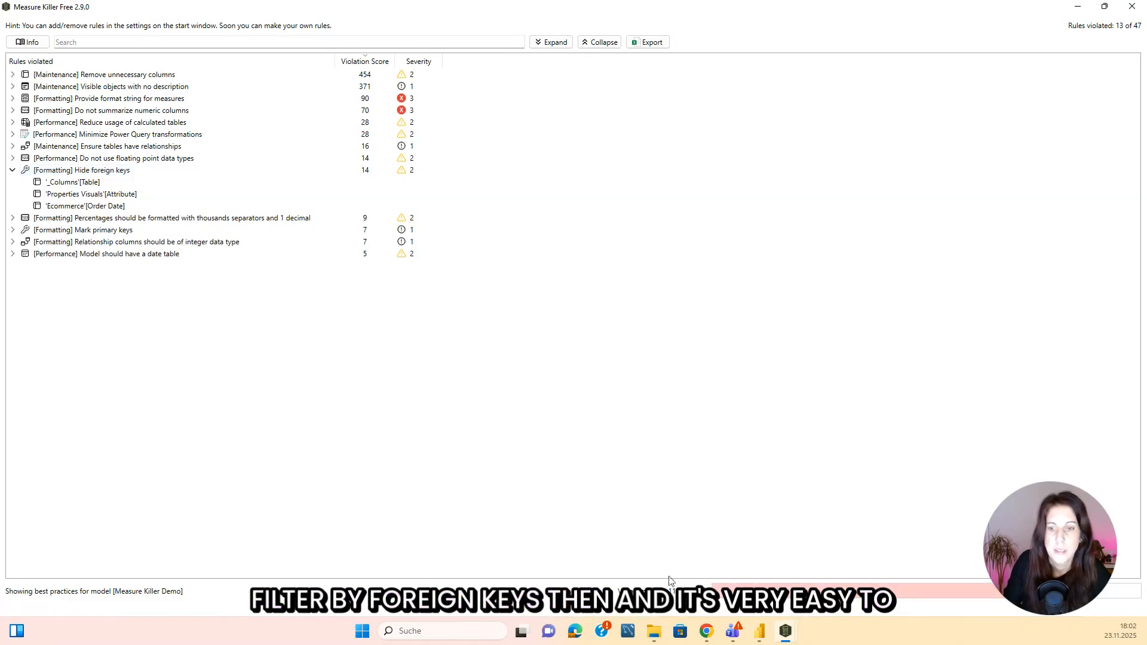
left_click(760, 633)
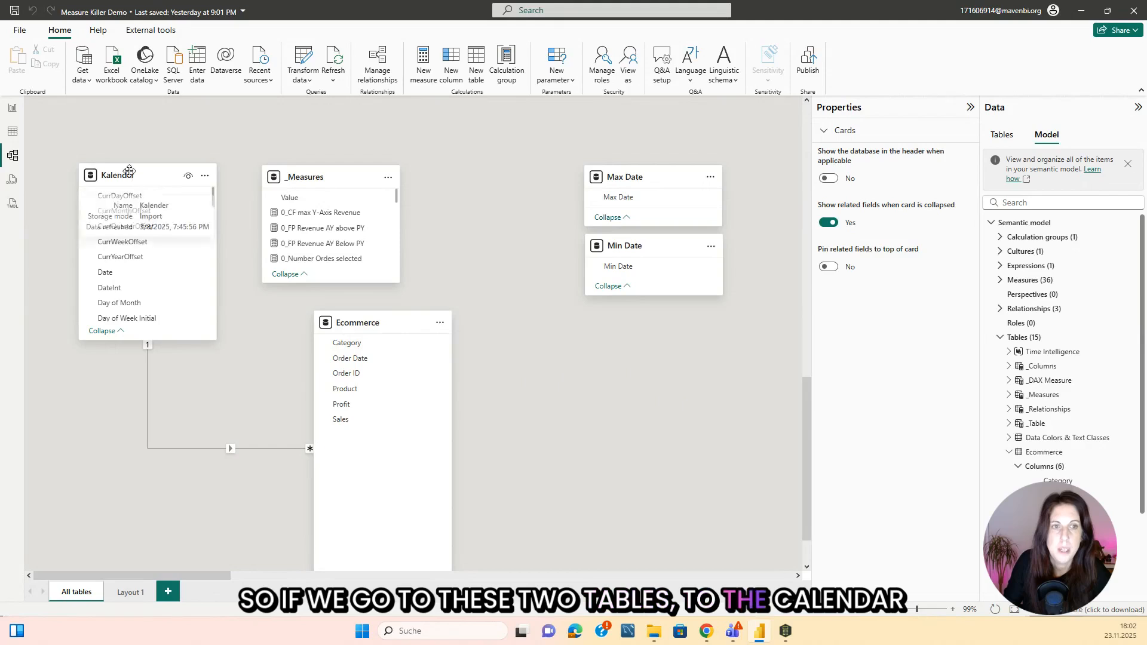
mouse_move(277, 453)
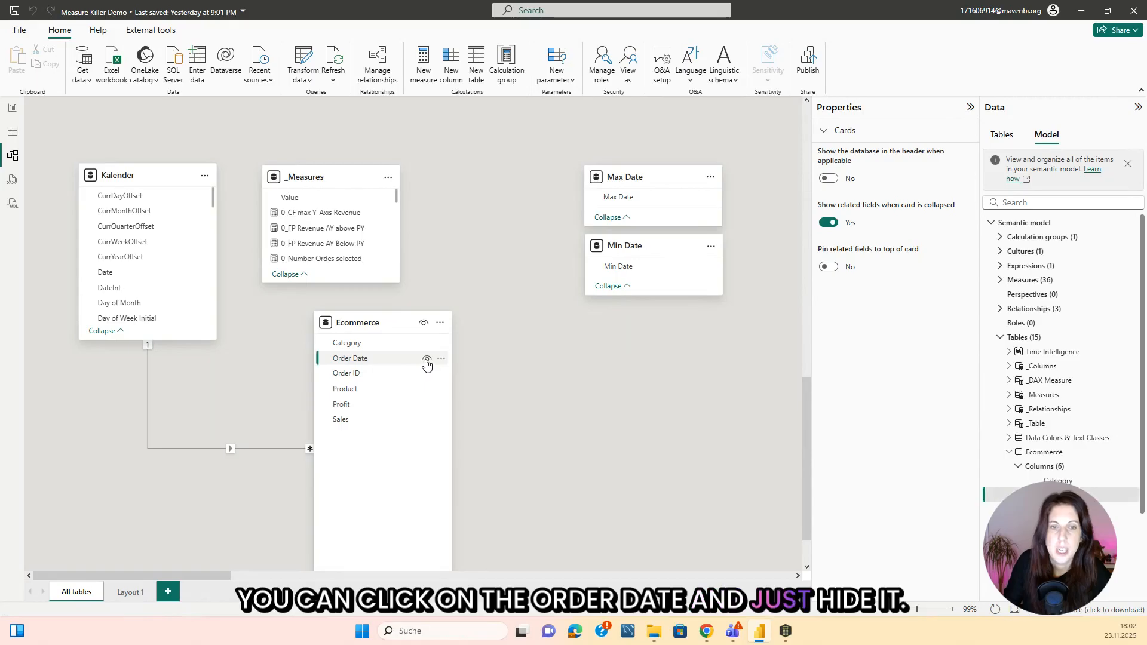
left_click(427, 362)
left_click(426, 360)
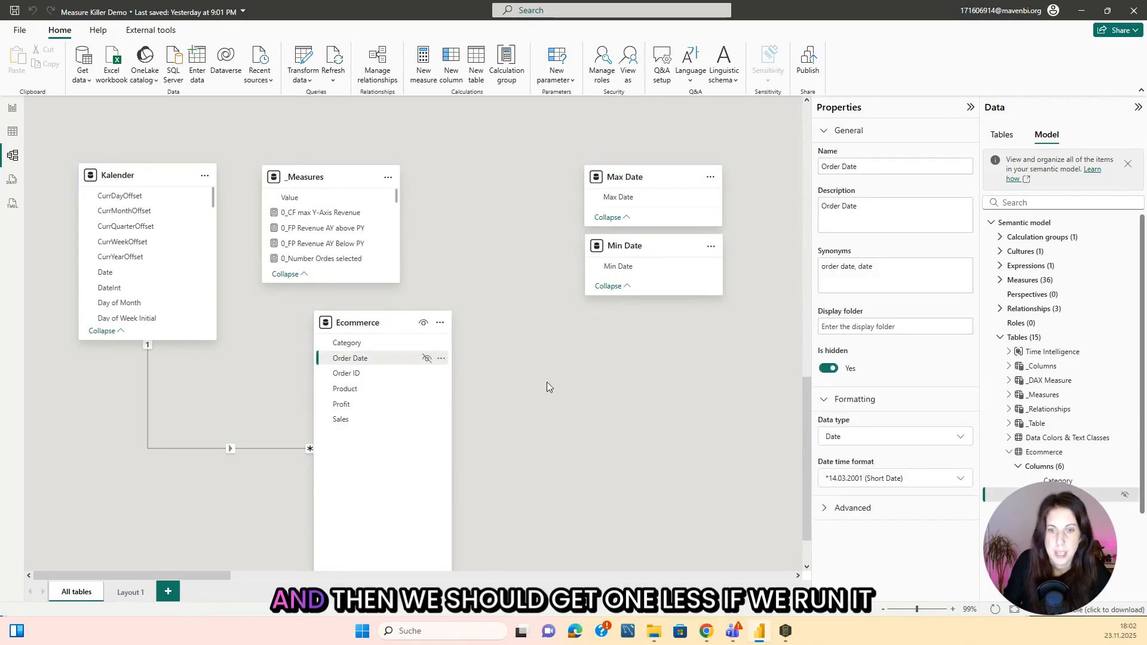
Rerun the Measure Killer analysis, review the model best practices again and list the columns under the Mark primary keys rule.
left_click(785, 634)
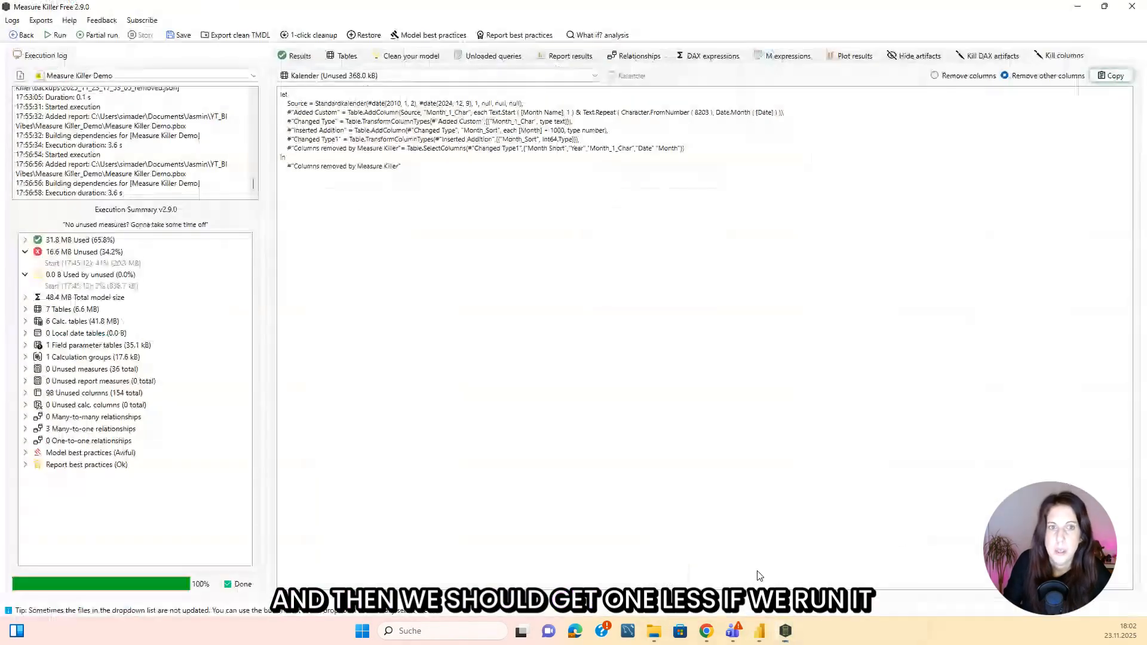
left_click(58, 36)
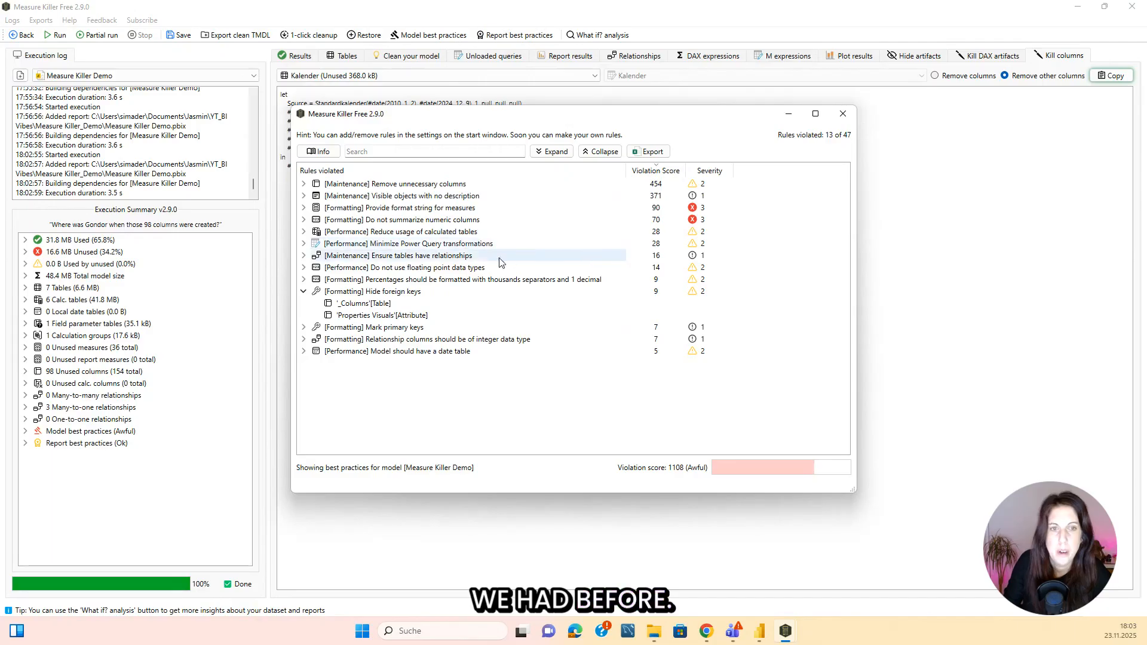
left_click(303, 328)
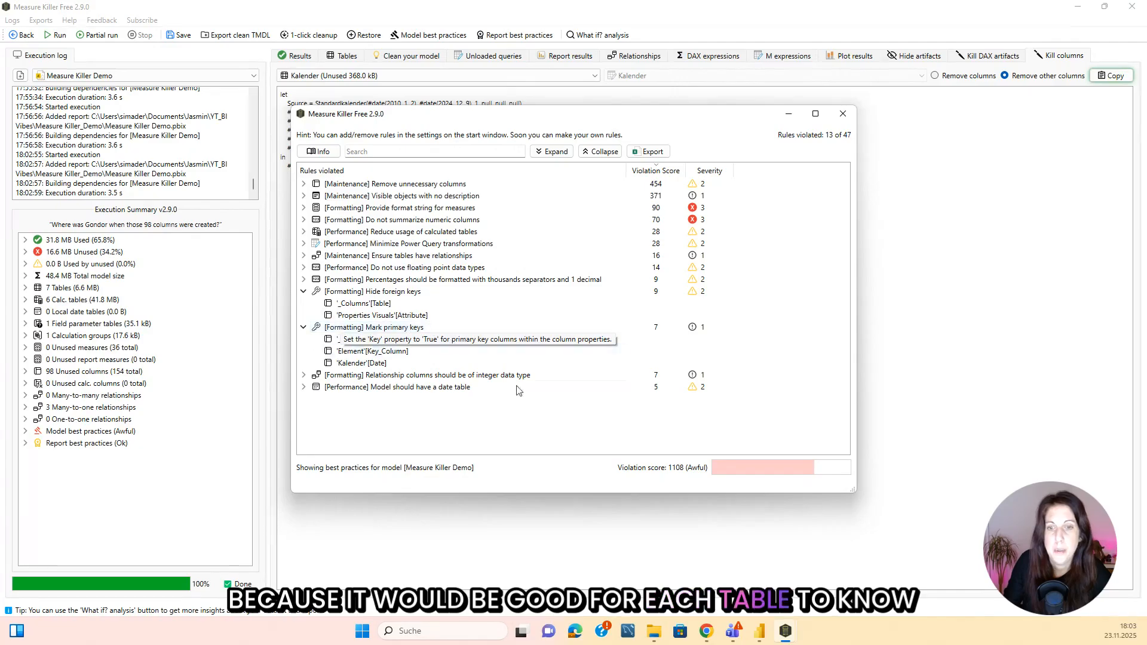
mouse_move(786, 627)
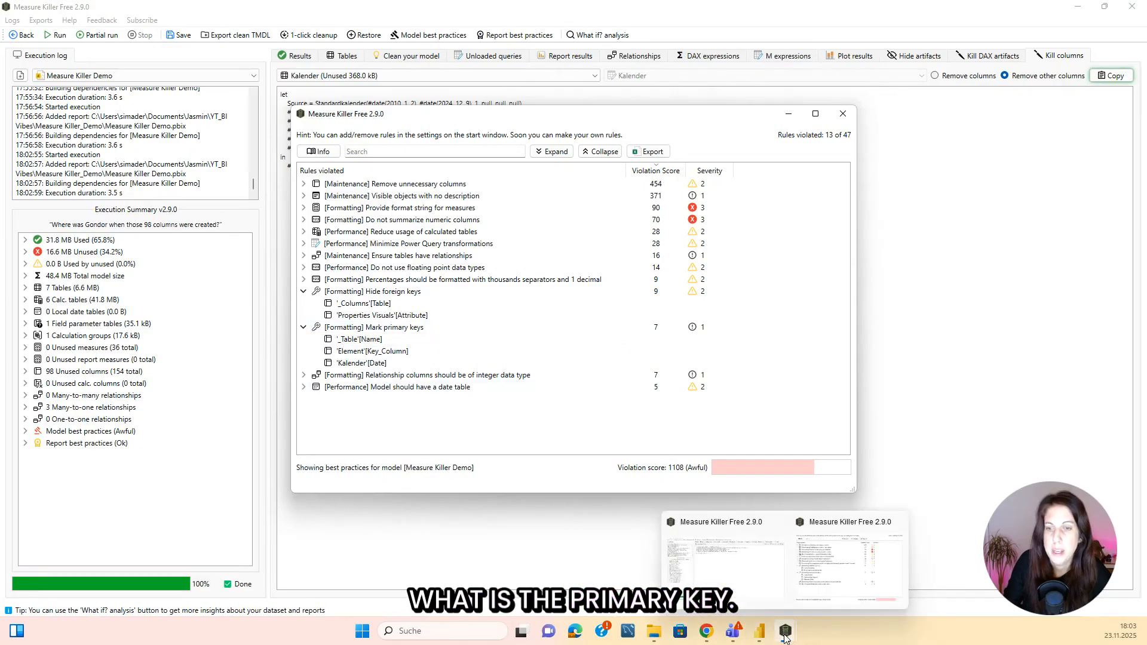
Switch to Power BI and set the Kalender table's key column to Date.
left_click(760, 622)
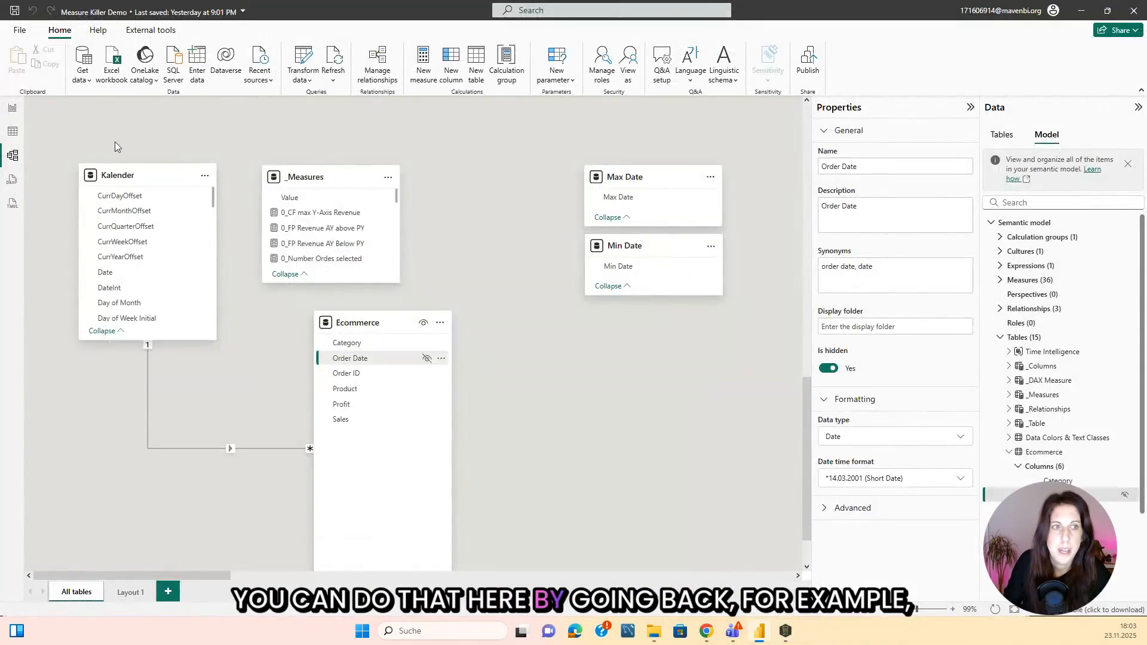
left_click(158, 177)
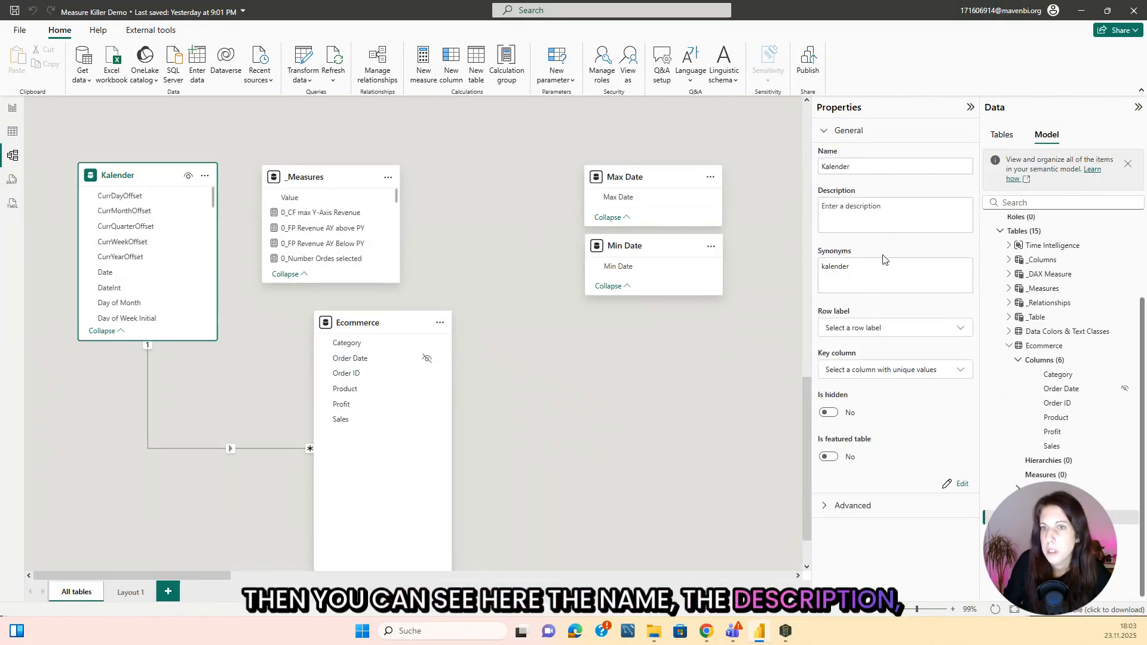
left_click(871, 369)
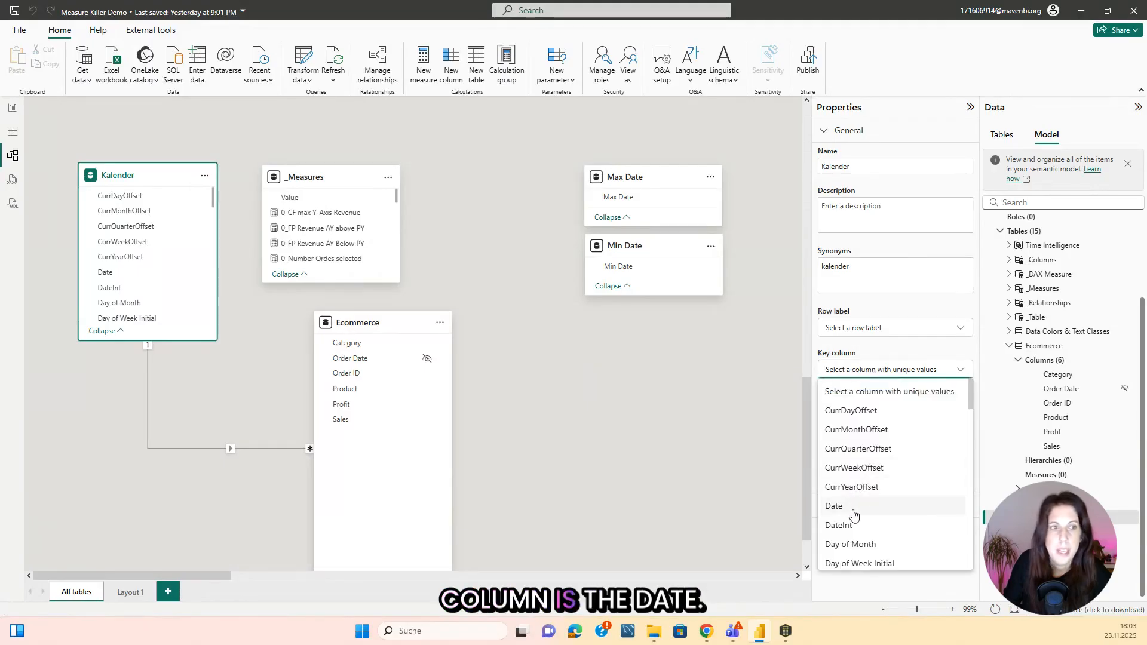
left_click(853, 515)
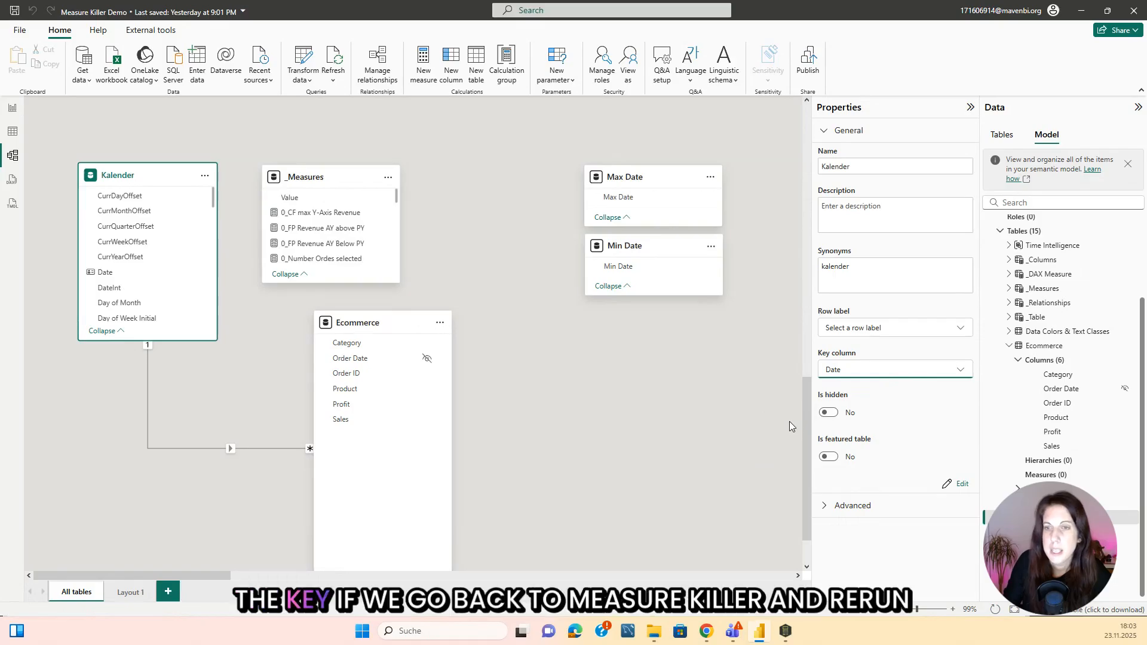
Rerun the analysis in Measure Killer, reopen model best practices and list the violations under Mark primary keys and Model should have a date table.
left_click(787, 634)
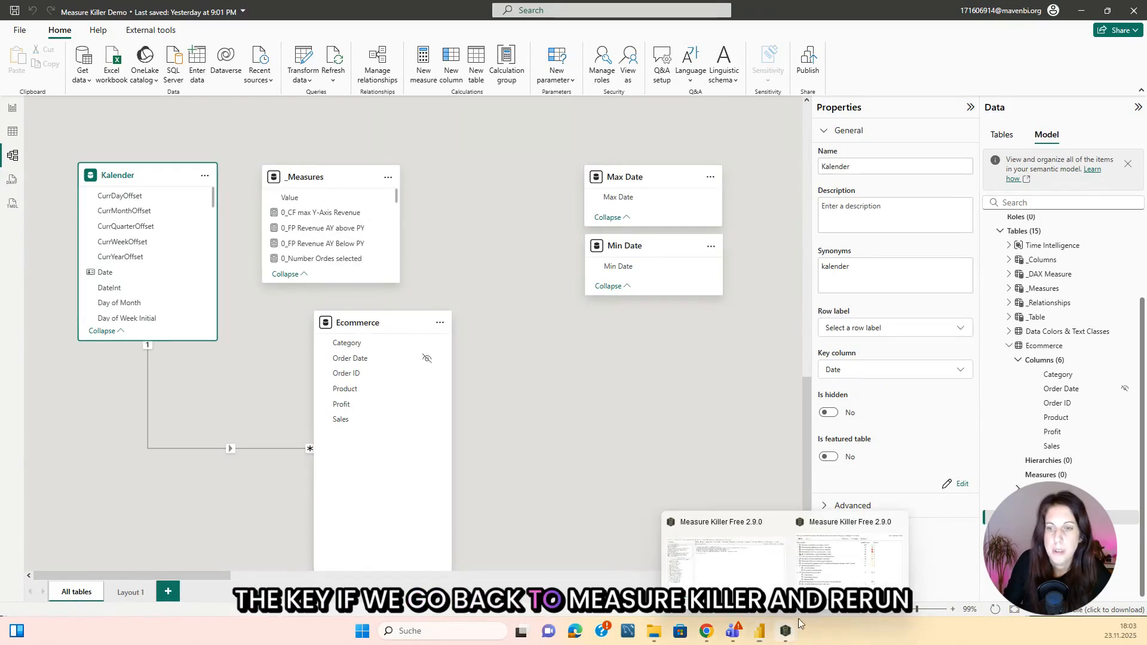
left_click(815, 568)
left_click(780, 632)
left_click(726, 568)
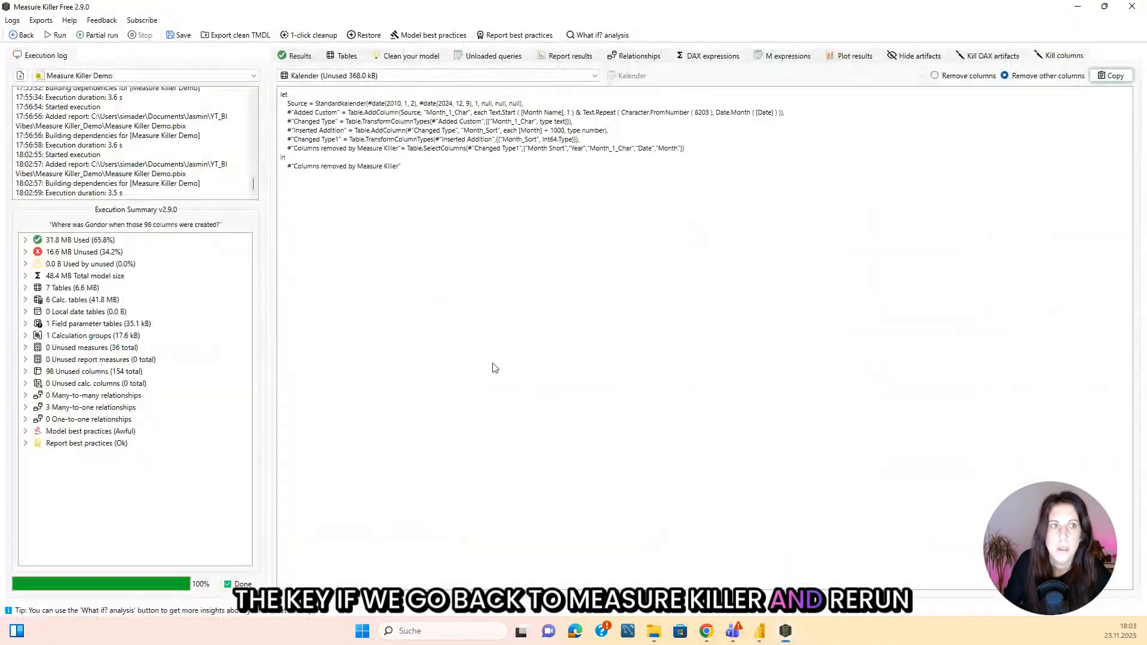
left_click(57, 38)
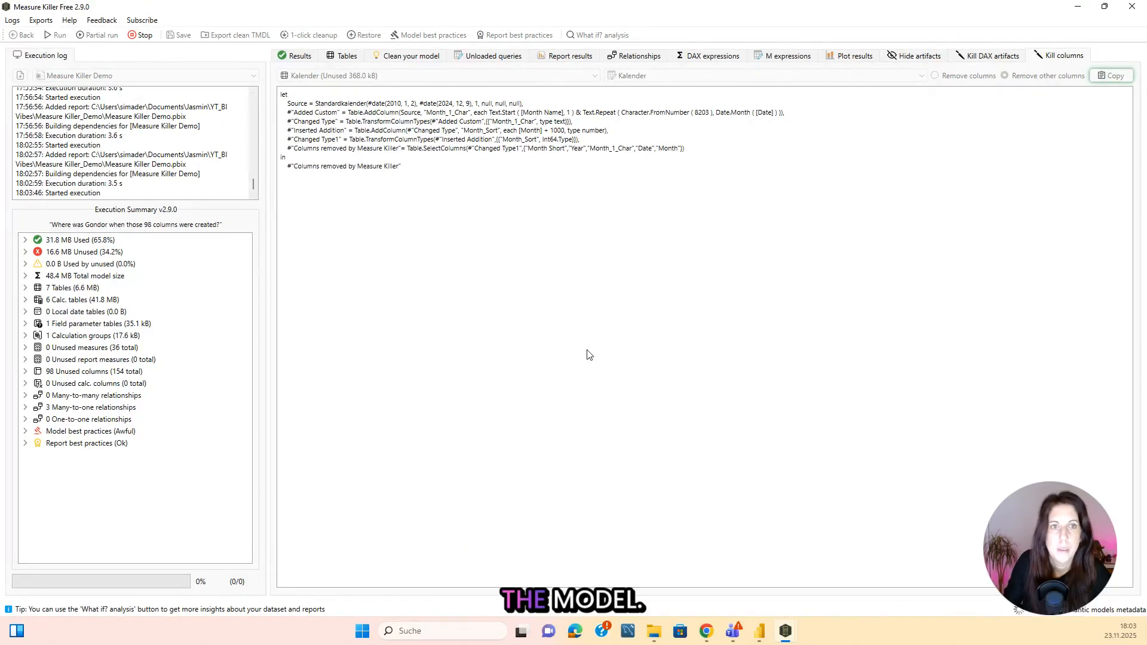
left_click(408, 36)
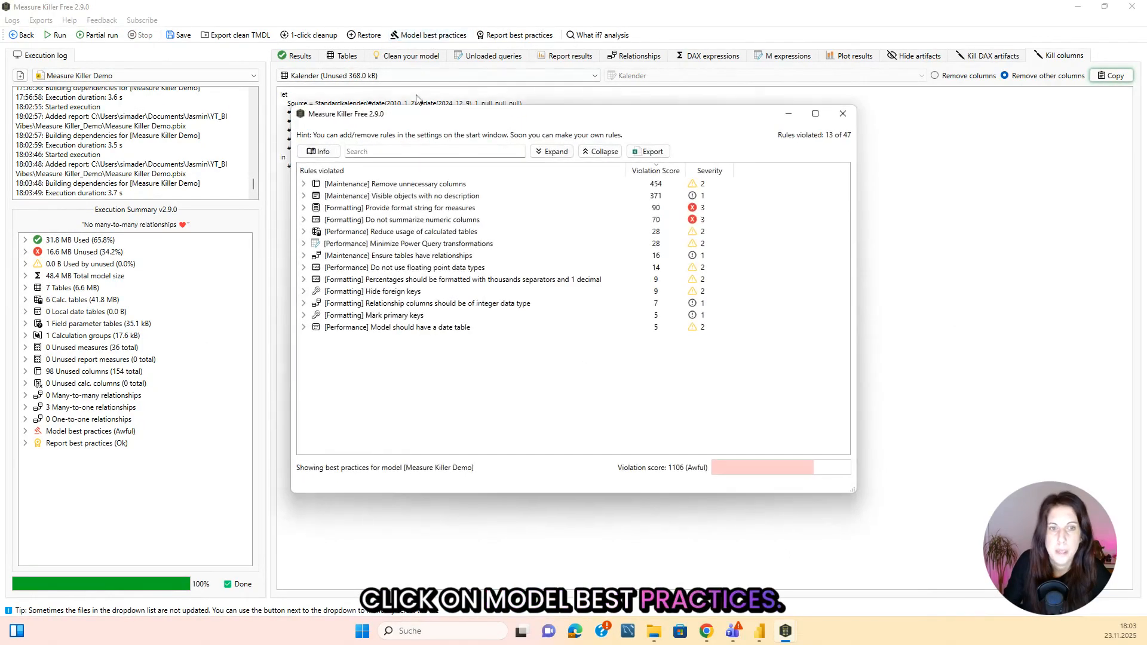
left_click(303, 315)
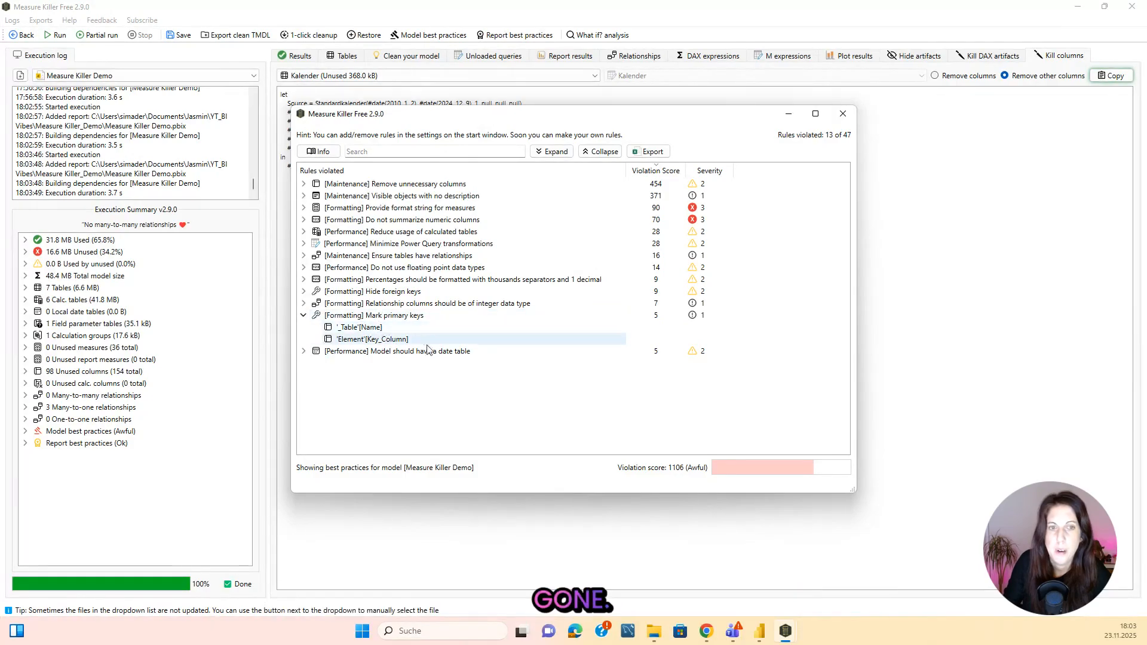
left_click(303, 351)
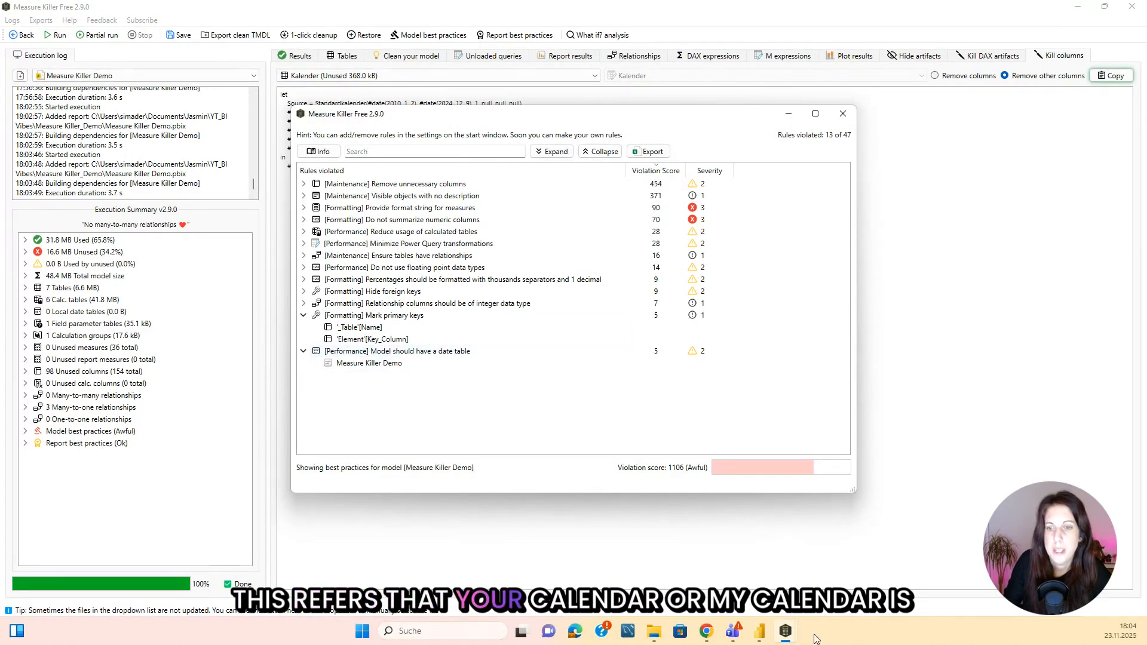
Mark the Kalender table as a date table in Power BI, using Date as its date column, and save.
left_click(762, 635)
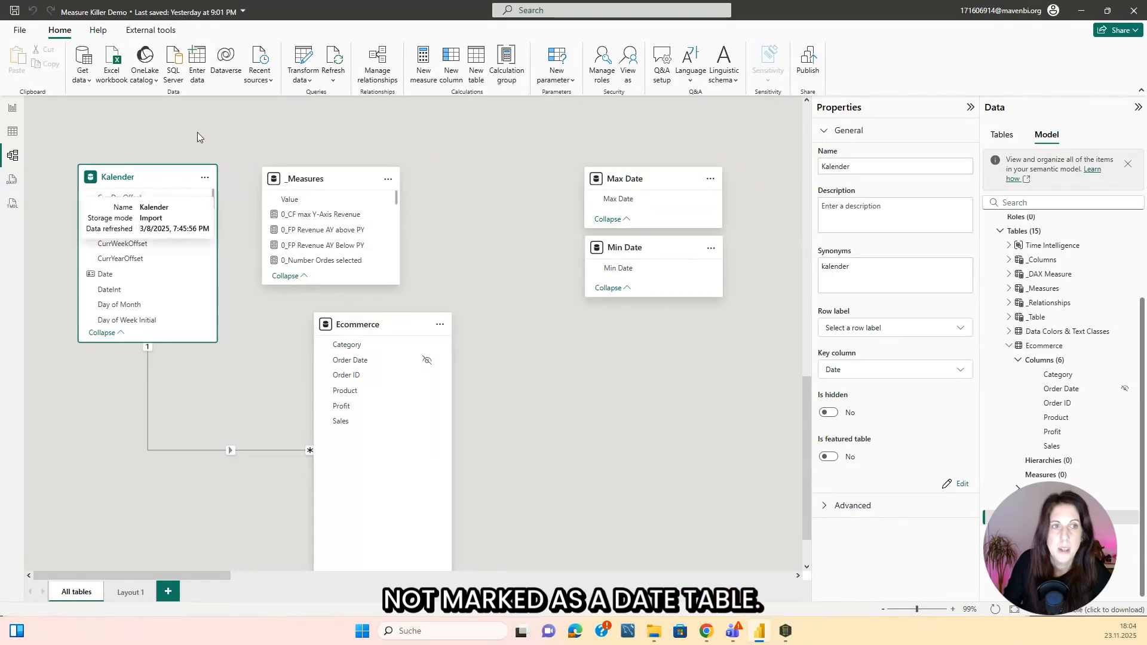
left_click(240, 133)
left_click(179, 177)
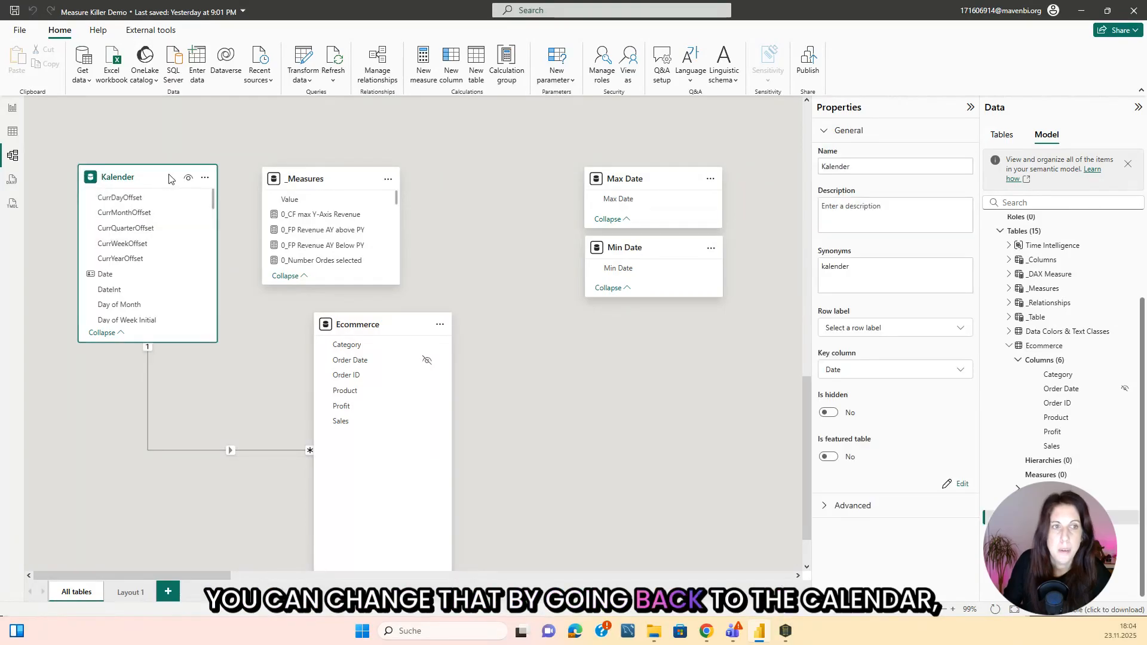
left_click(205, 178)
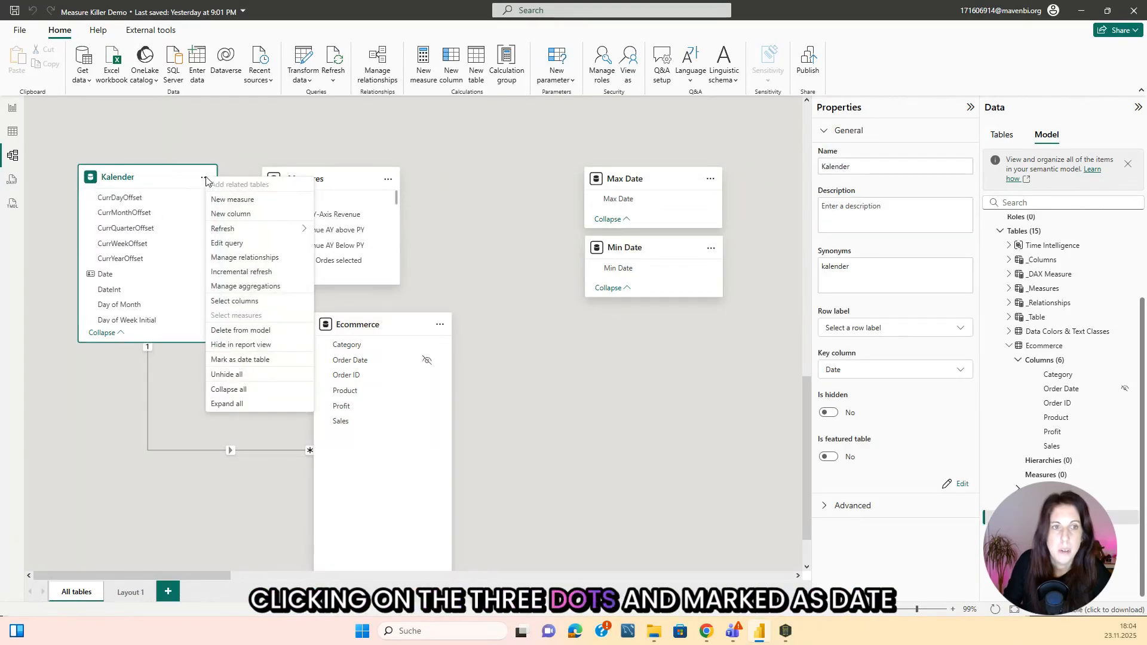
left_click(259, 360)
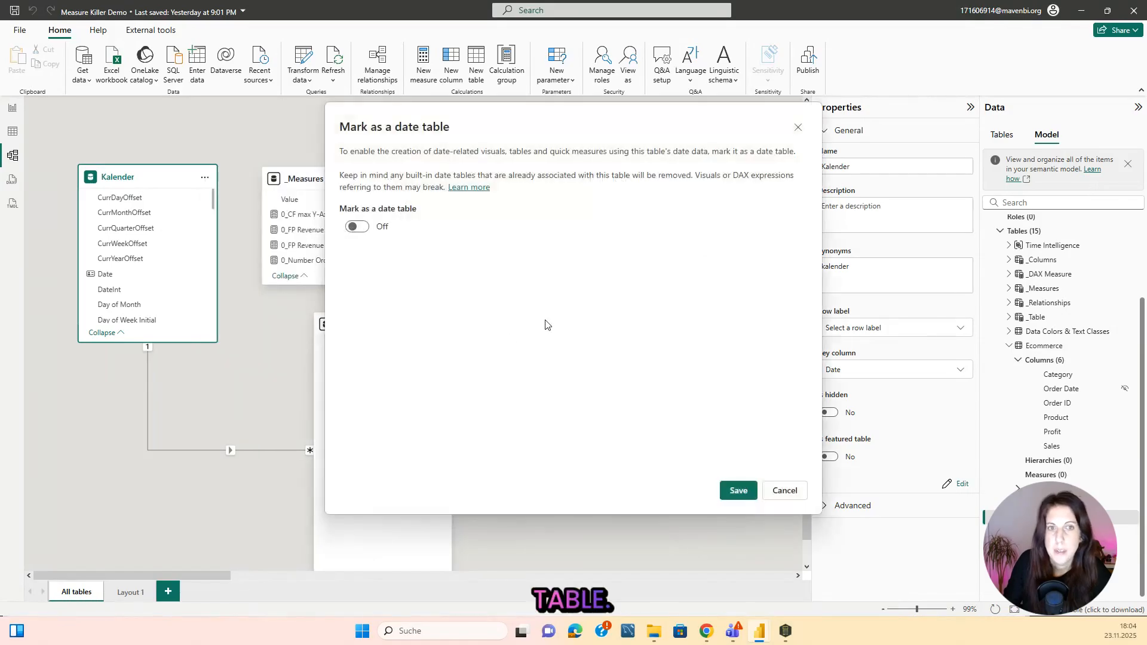
left_click(357, 227)
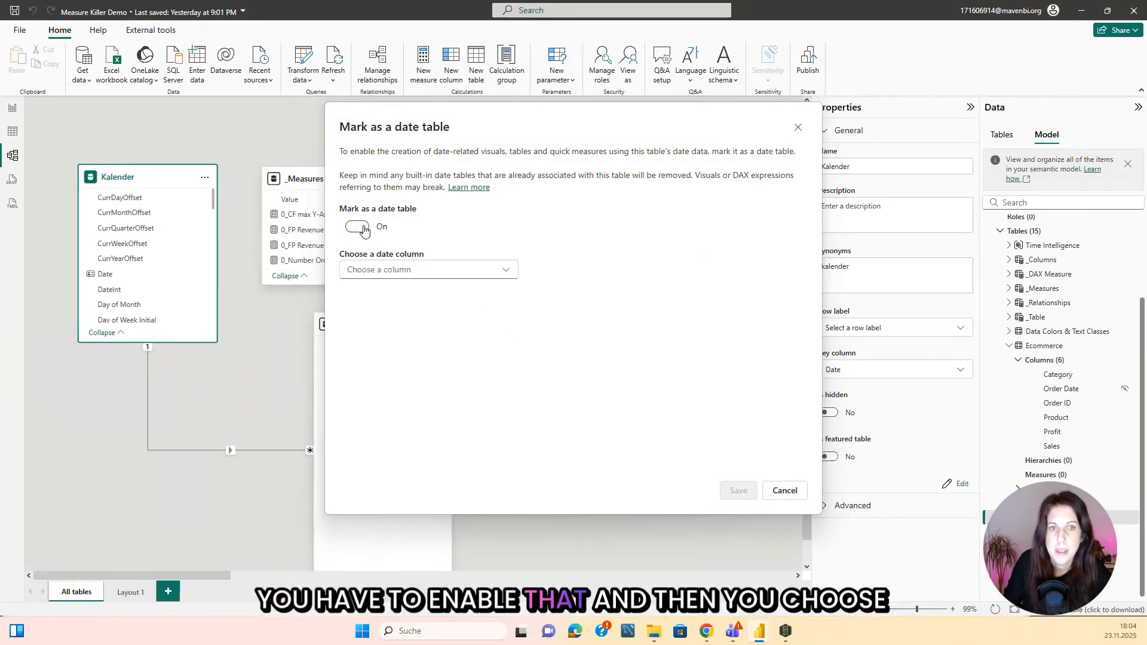
left_click(395, 270)
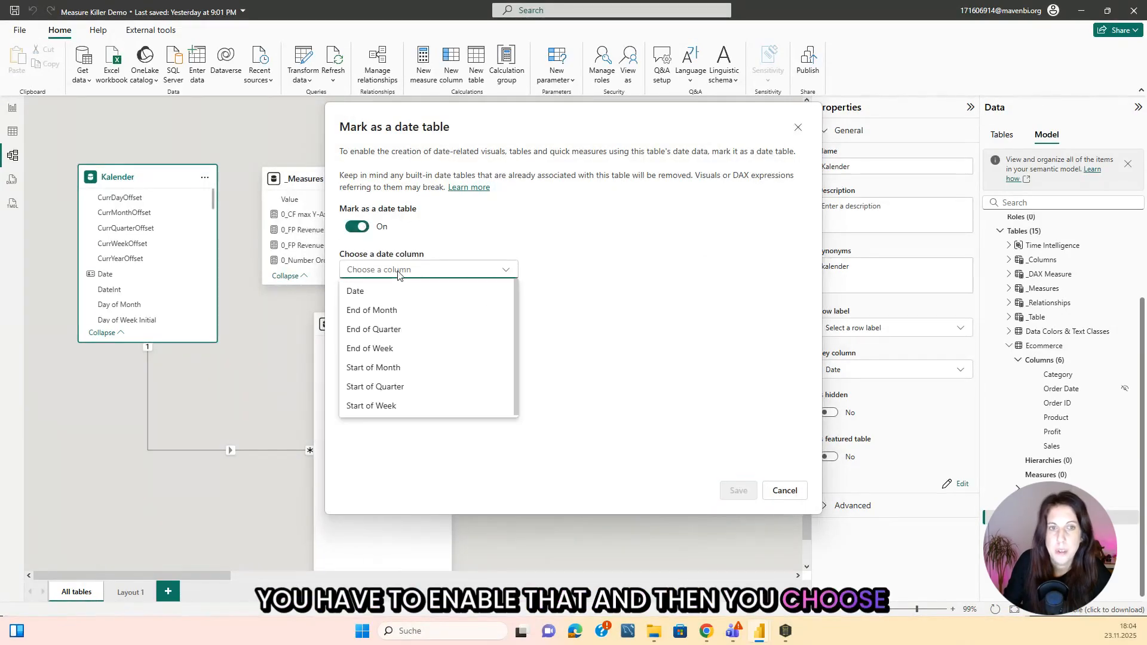
left_click(368, 291)
left_click(741, 493)
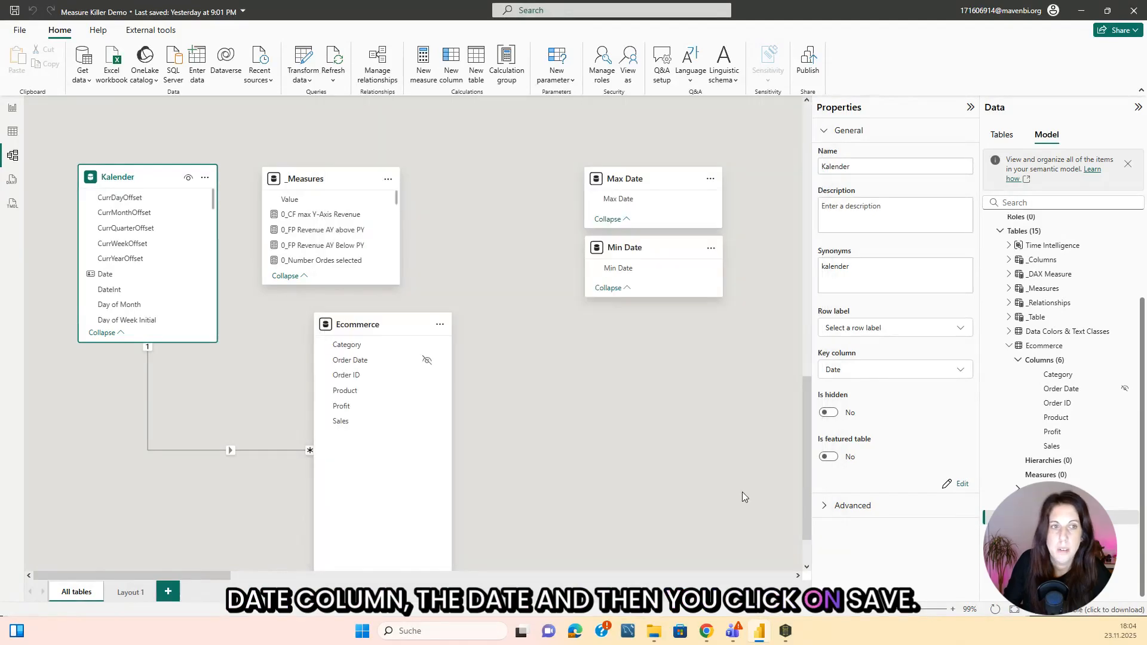
Rerun the Measure Killer analysis and list the columns violating the Do not use floating point data types rule.
mouse_move(784, 630)
left_click(839, 581)
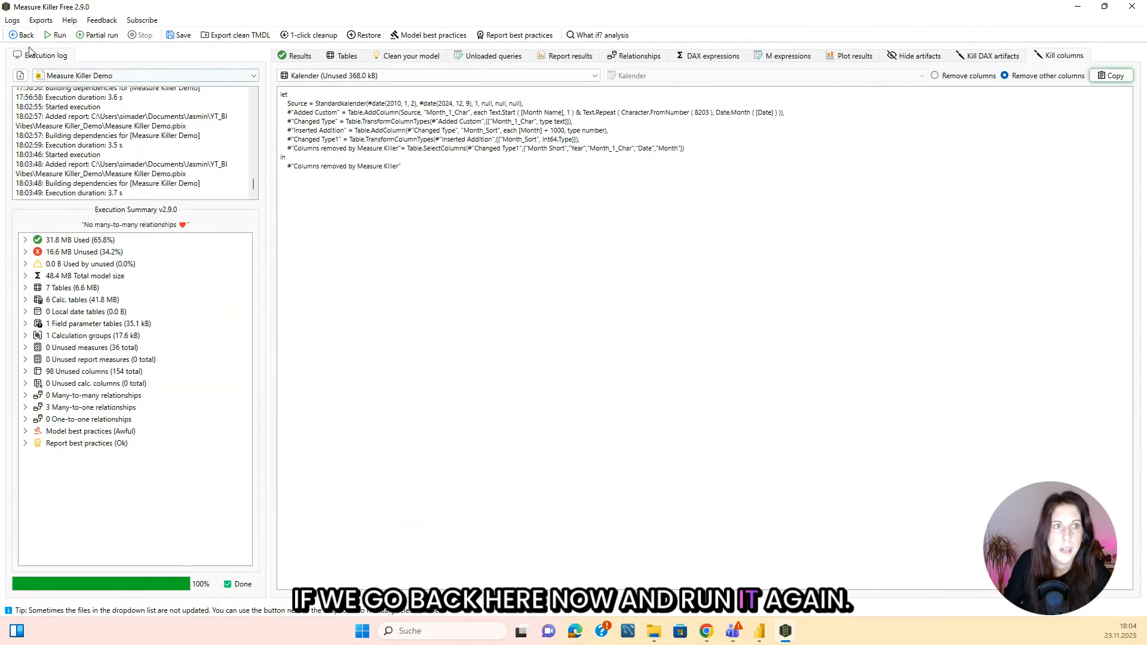
left_click(56, 35)
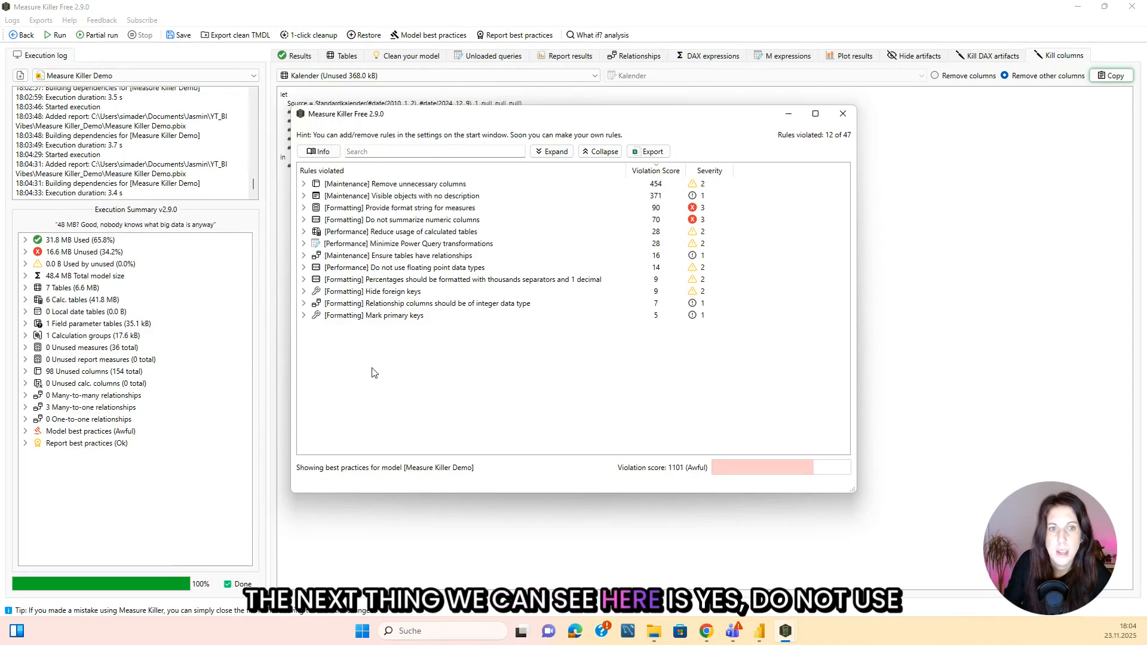
left_click(303, 267)
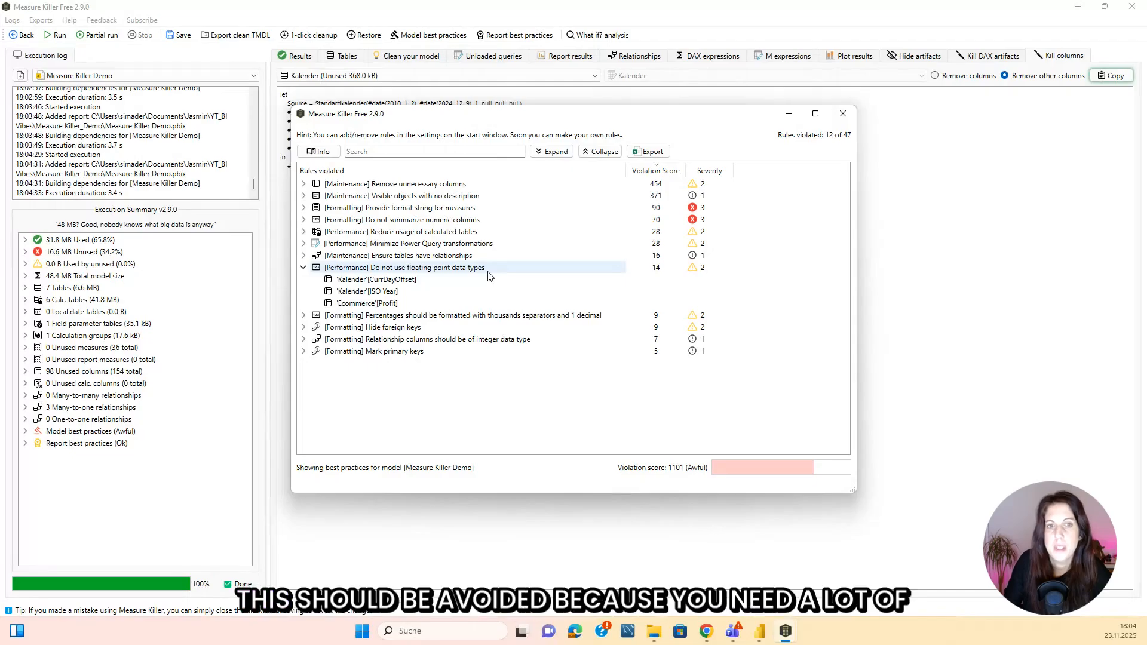
mouse_move(488, 275)
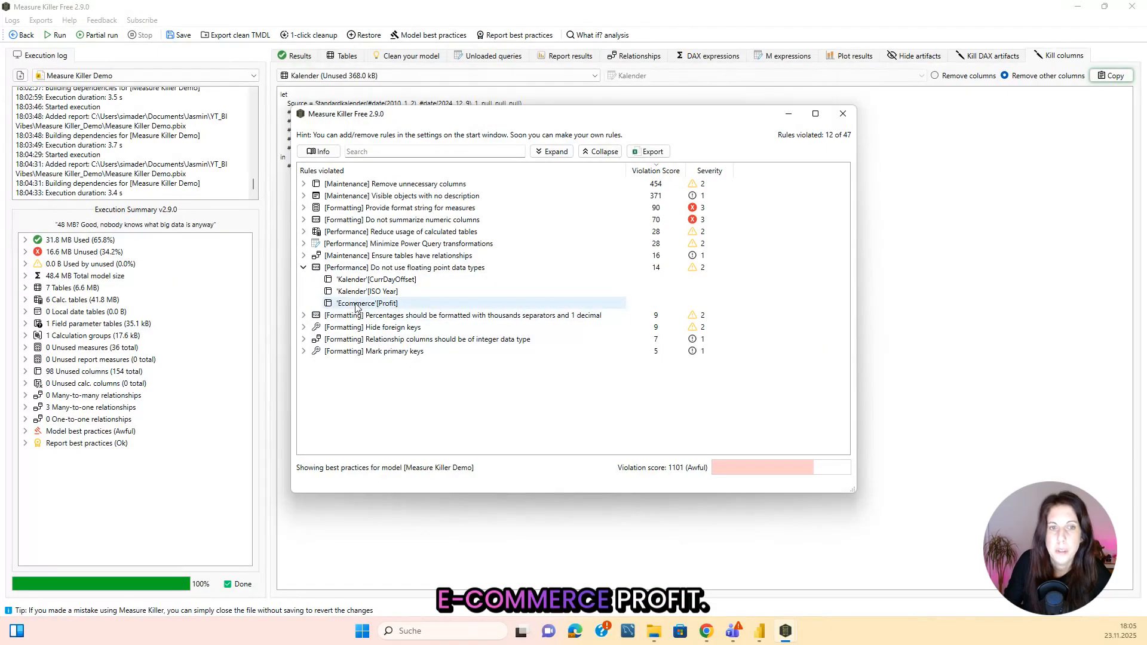
Change the data type of the Ecommerce table's Profit column to Fixed decimal number in Power BI and accept the change.
left_click(762, 637)
left_click(452, 216)
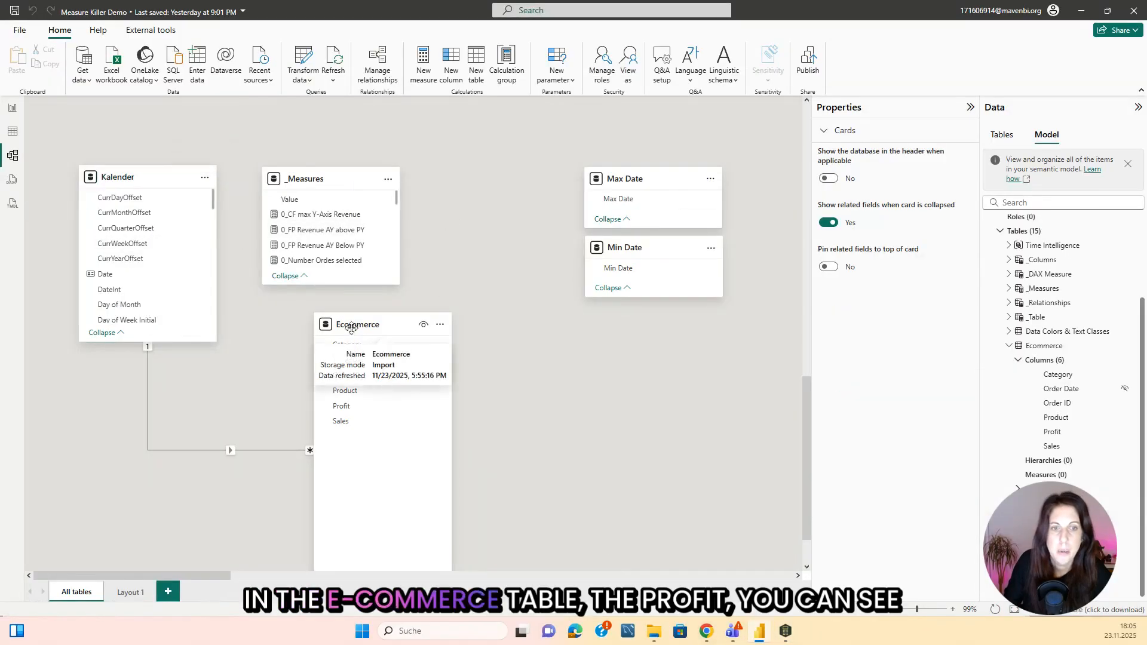
left_click(341, 406)
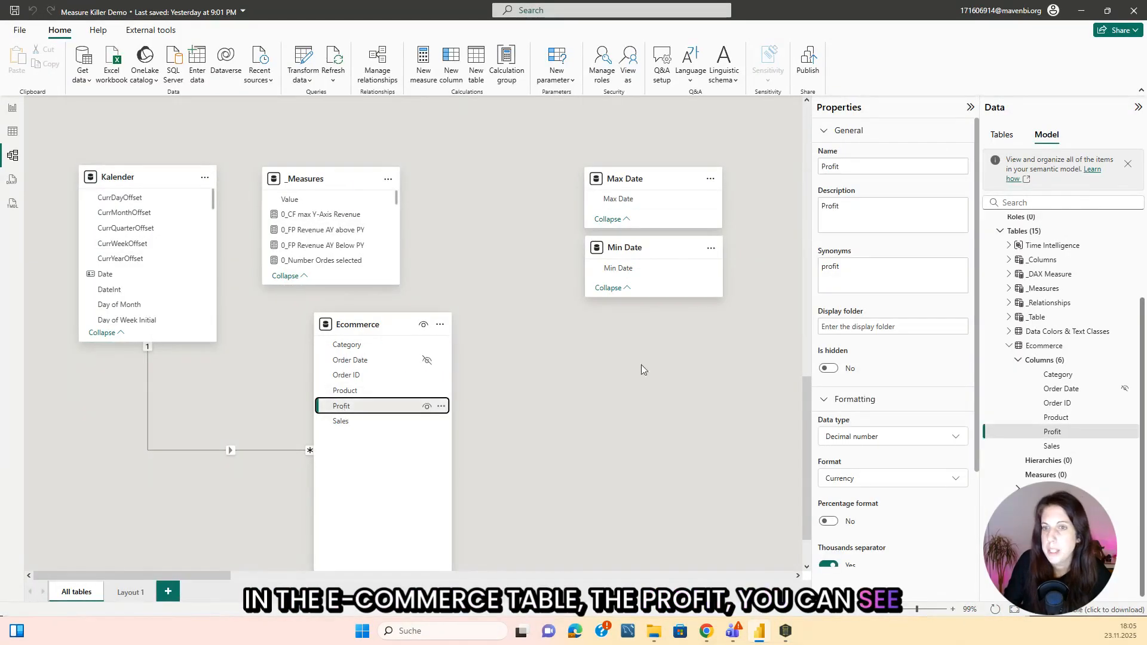
scroll(717, 412, "down", 1)
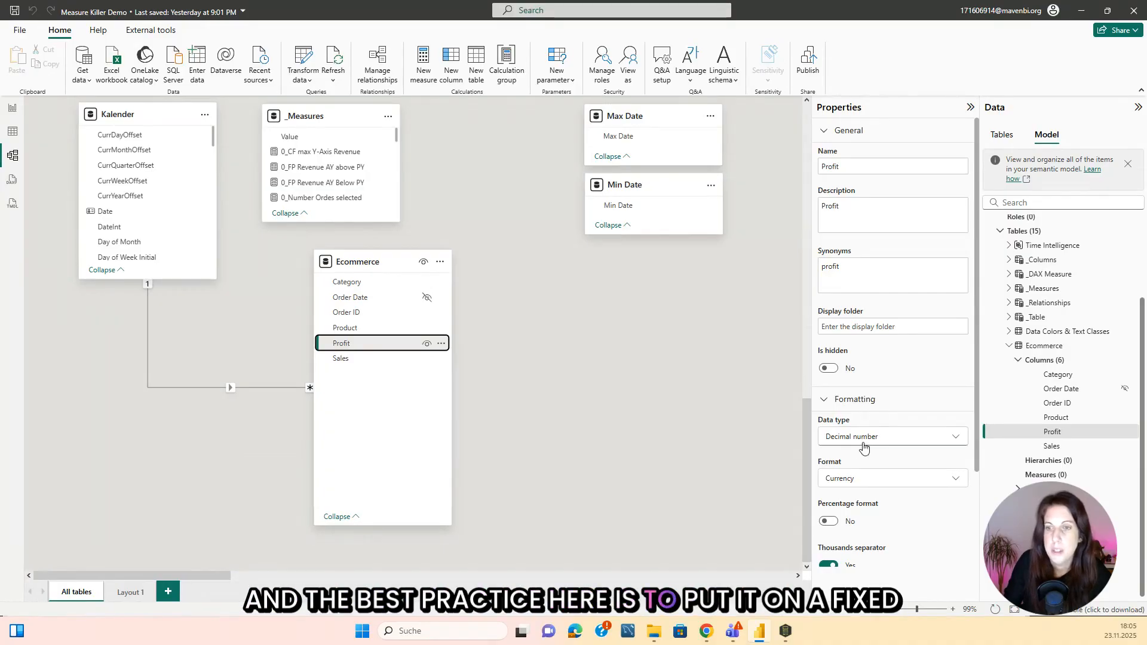
left_click(867, 439)
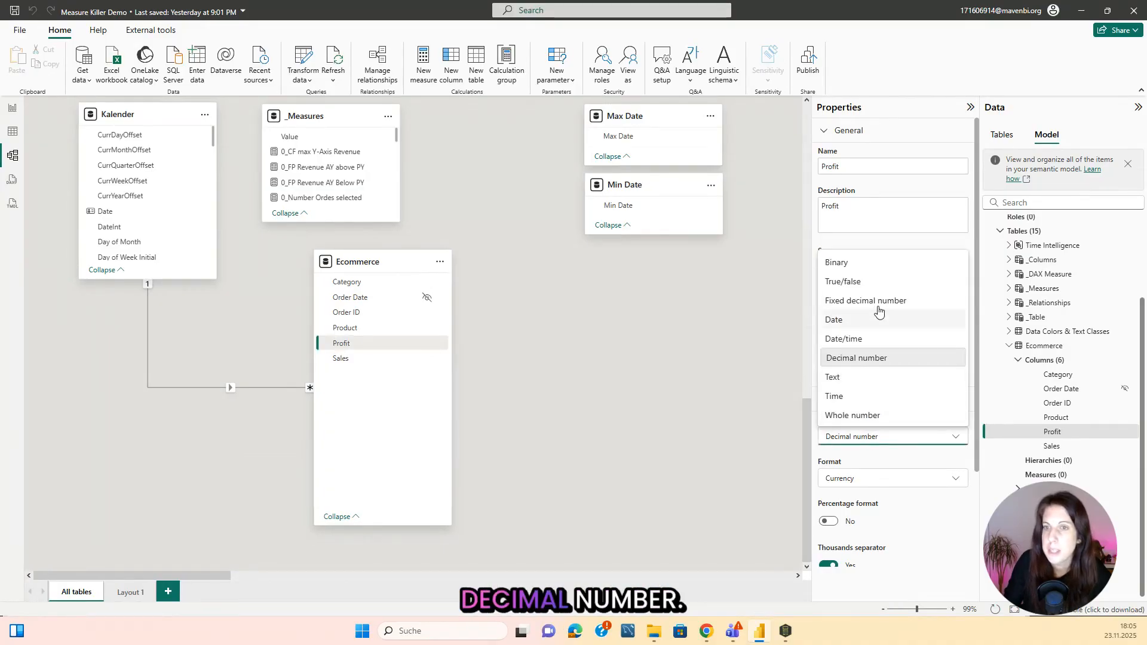
left_click(878, 305)
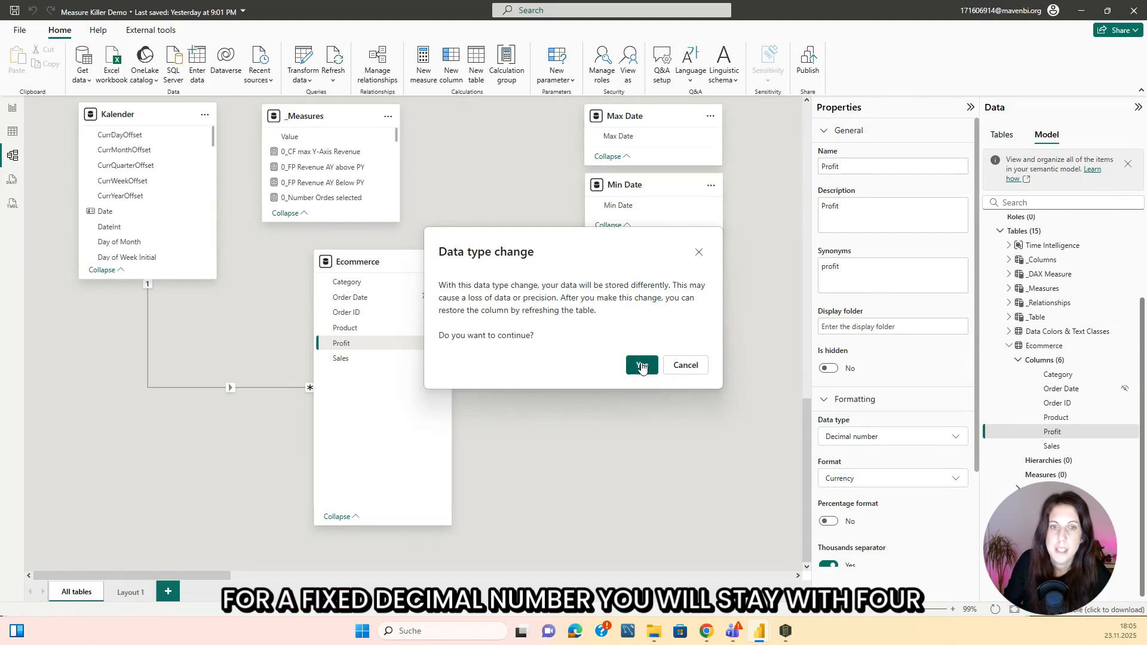
left_click(640, 365)
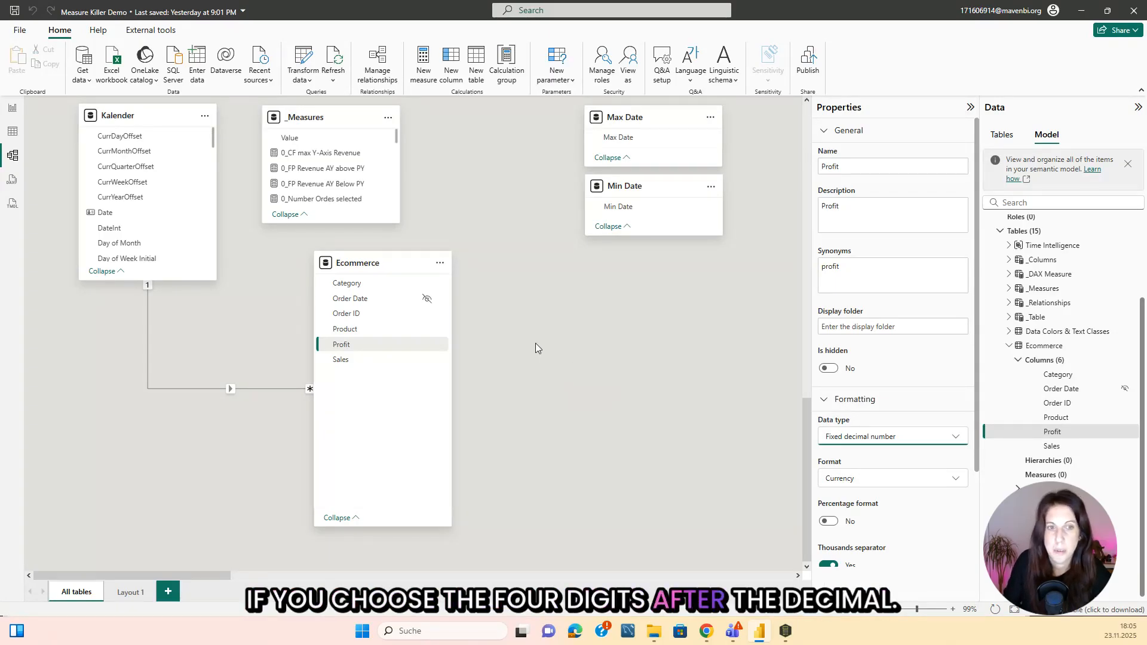
Return to the best practices in Measure Killer, collapse the floating point rule and list the measures under Provide format string for measures.
mouse_move(785, 634)
left_click(807, 566)
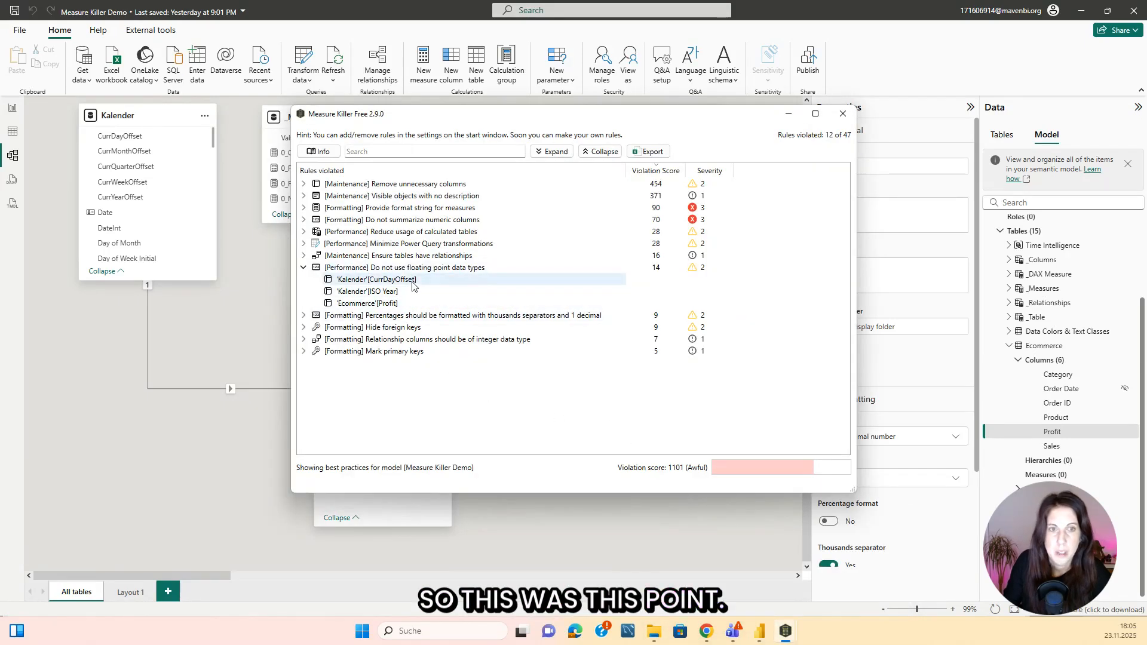
left_click(303, 267)
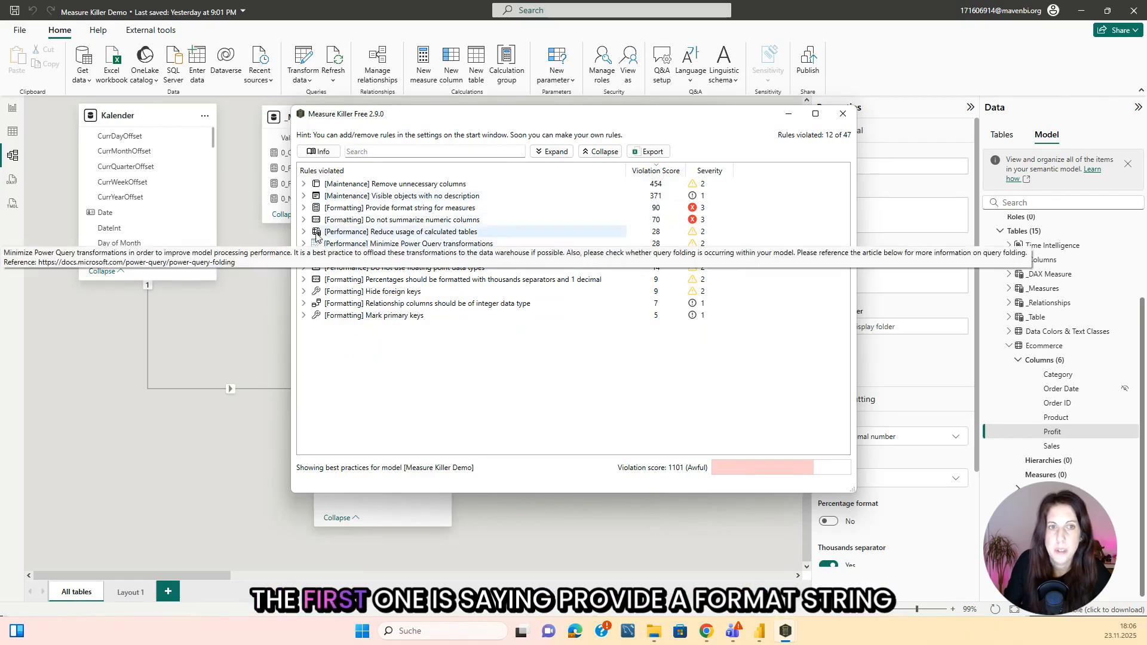
double_click(349, 208)
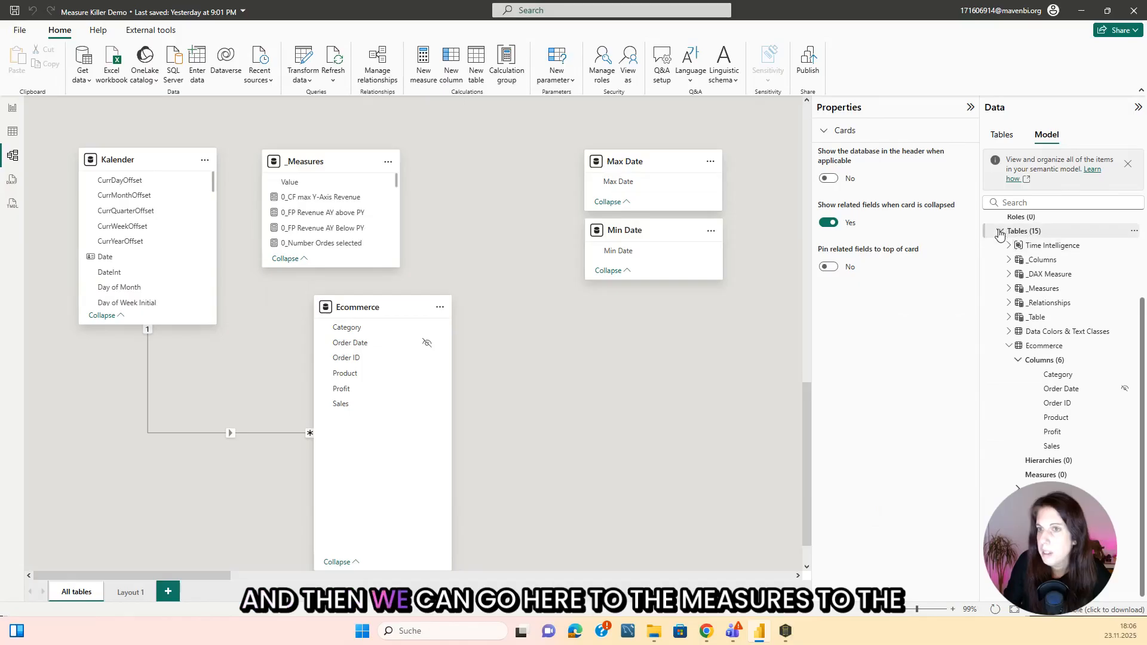
Set the format of the 0_Selected Order measure to Text in the Power BI model.
left_click(999, 232)
left_click(1000, 279)
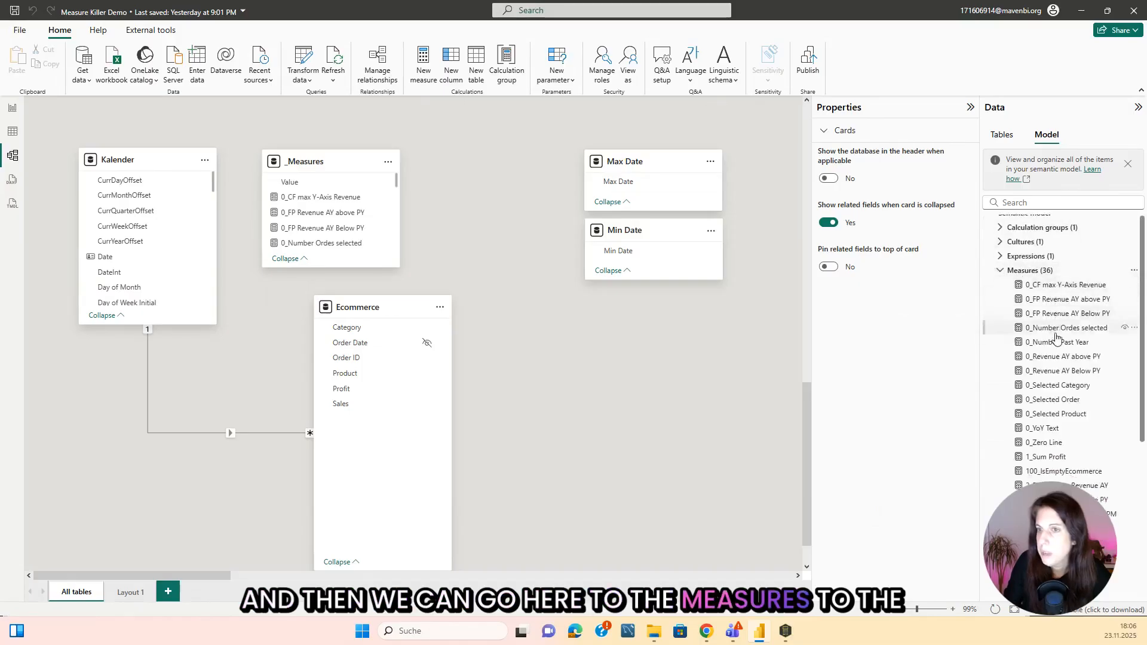
scroll(1056, 338, "down", 2)
left_click(1072, 351)
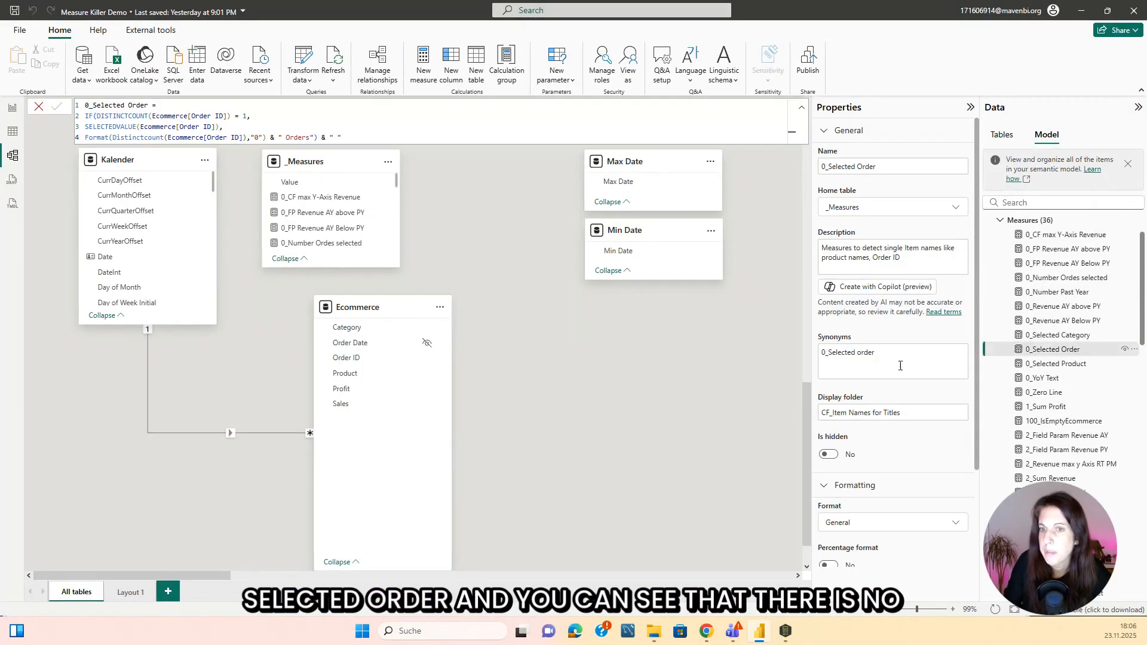
scroll(900, 365, "down", 3)
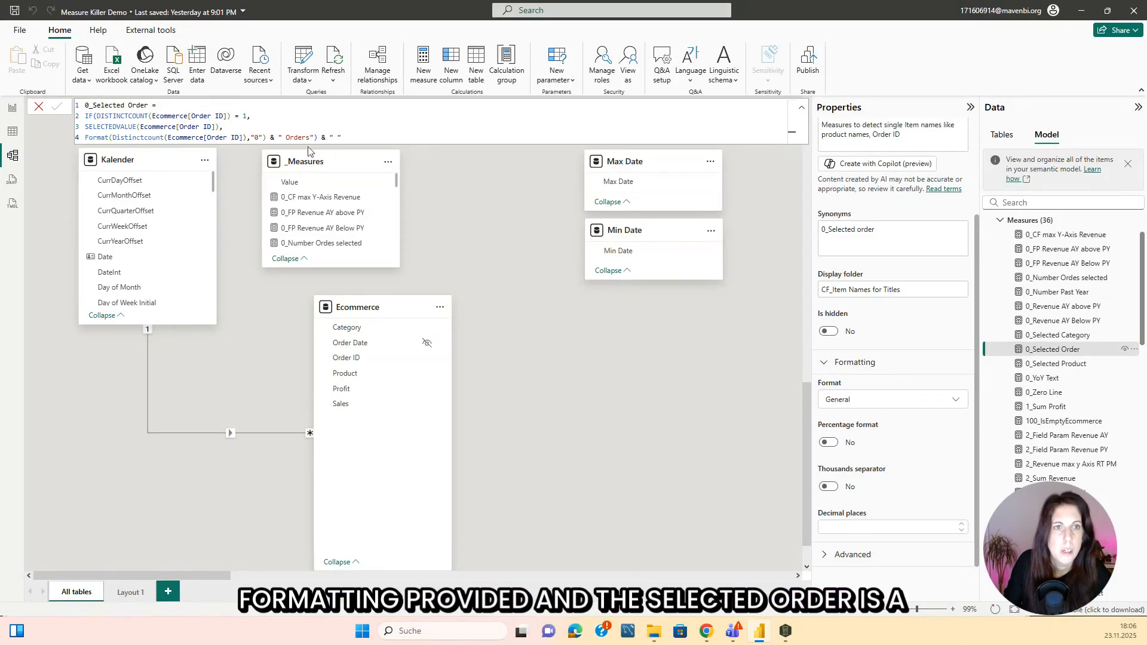
left_click(881, 406)
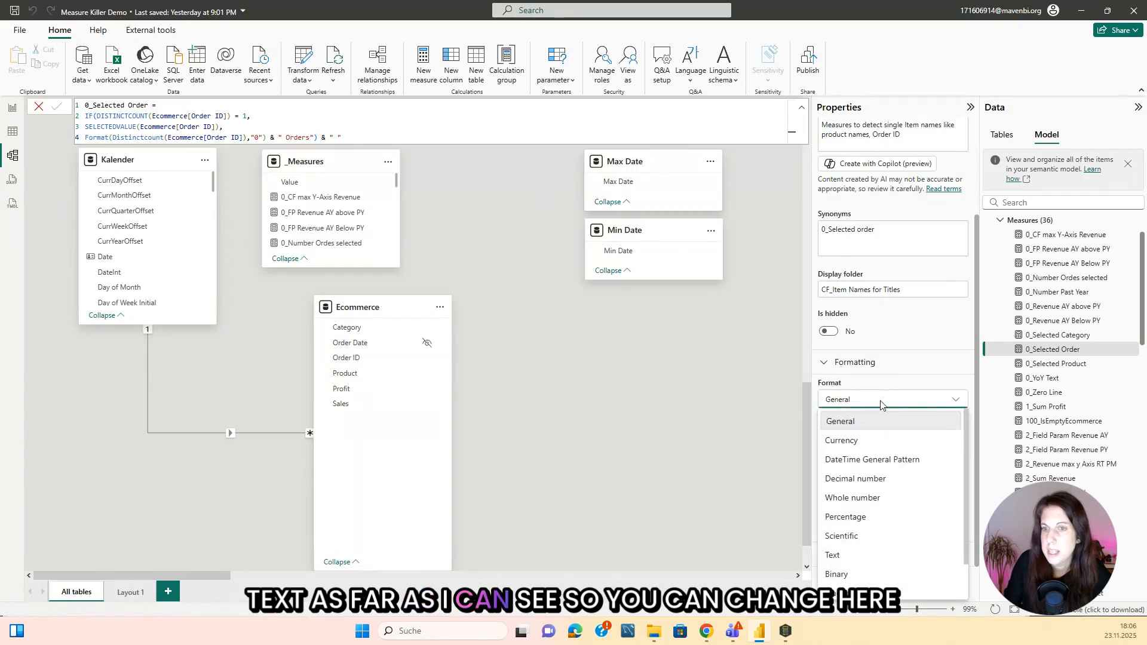
left_click(843, 556)
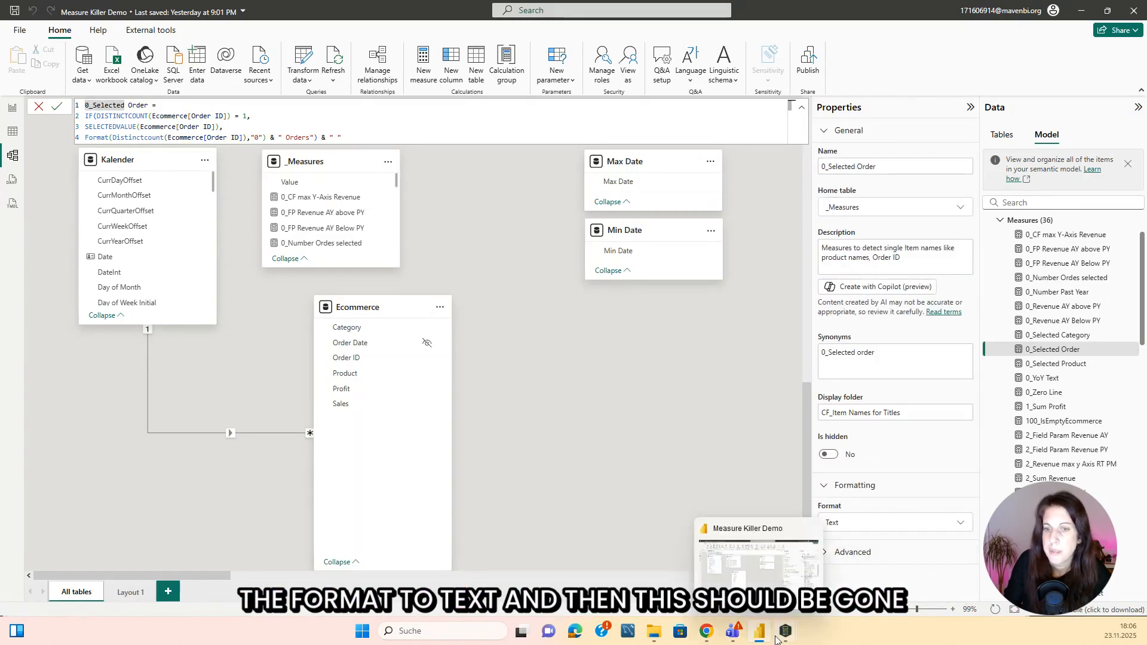
Rerun the Measure Killer analysis and list the measures violating the Provide format string for measures rule in the refreshed best practices.
mouse_move(785, 631)
left_click(851, 552)
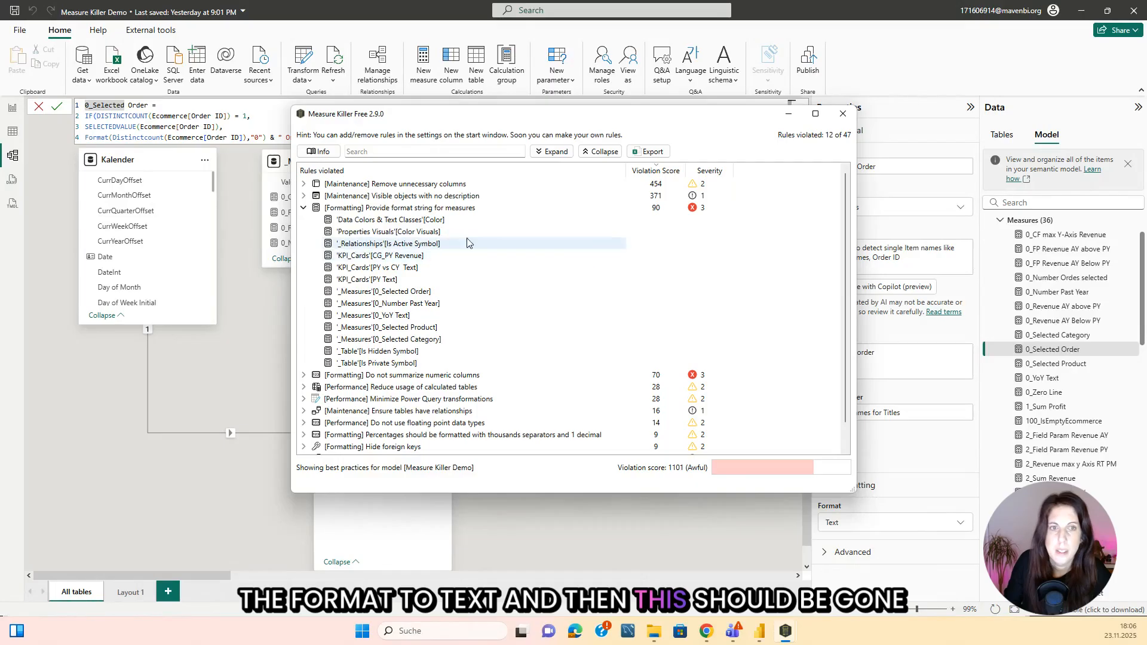
mouse_move(782, 634)
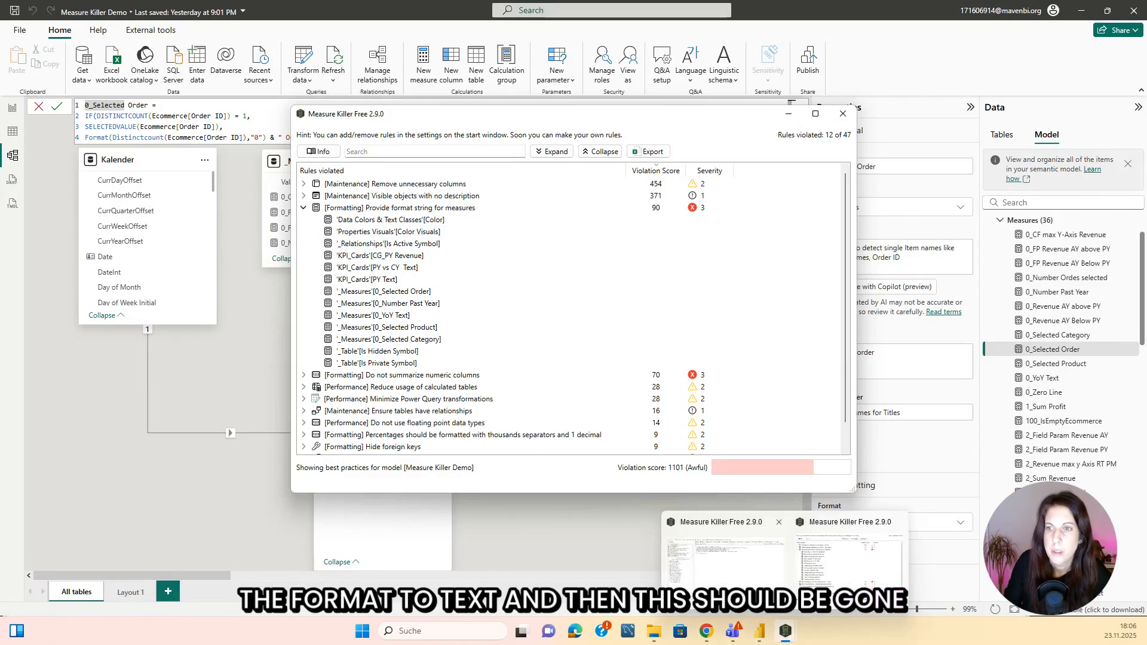
left_click(672, 553)
left_click(672, 553)
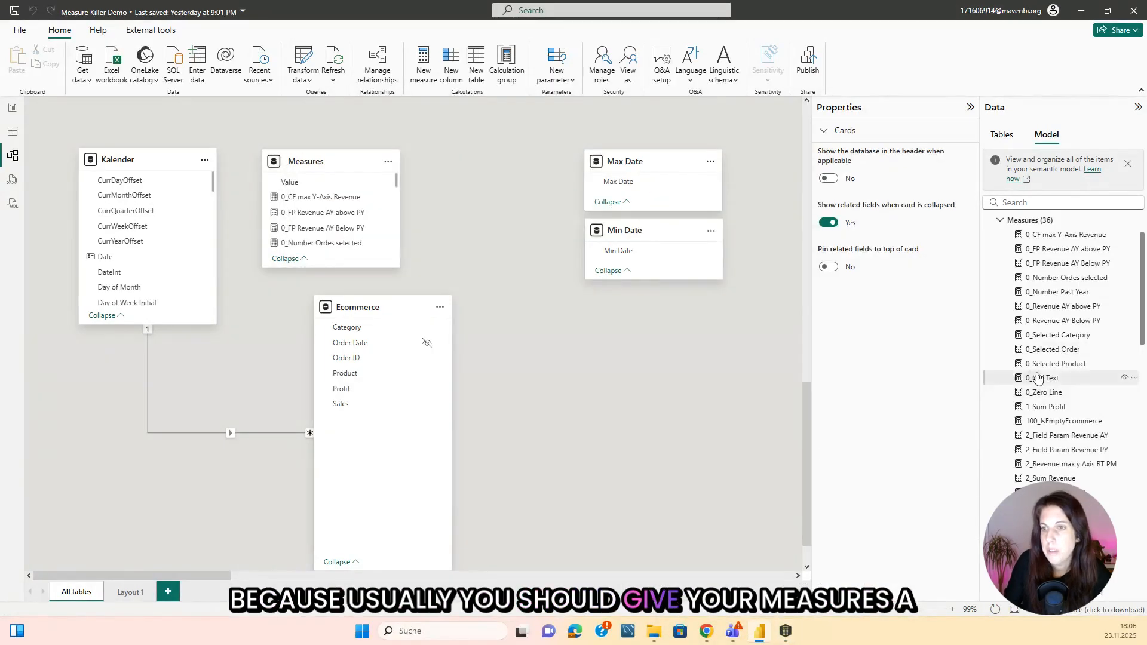
mouse_move(791, 638)
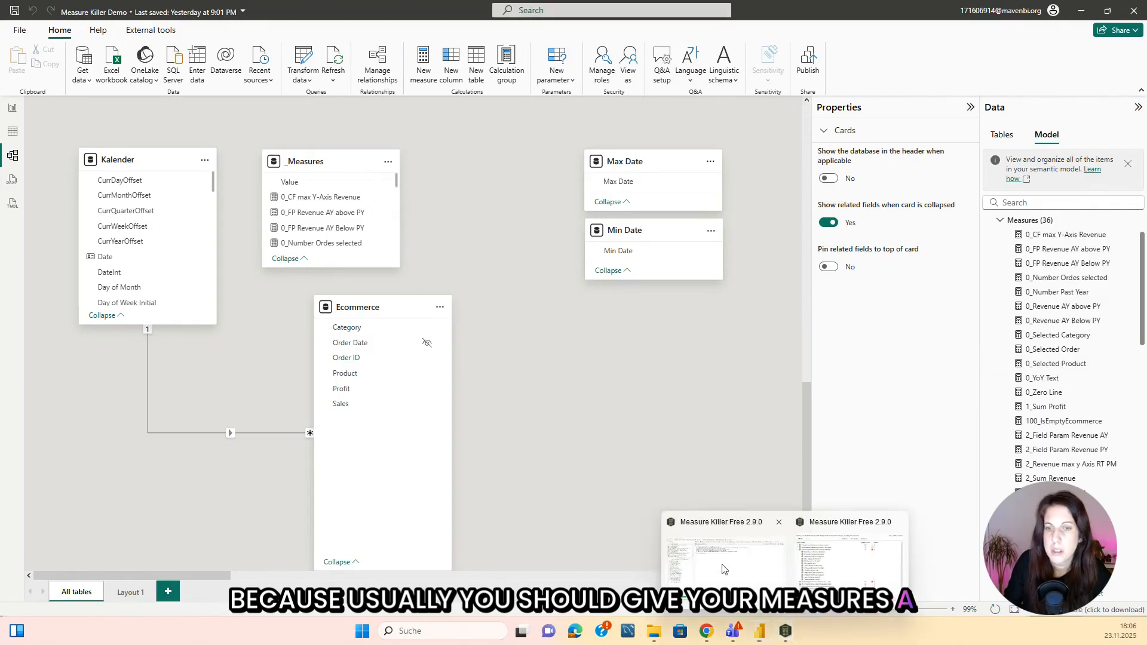
left_click(726, 555)
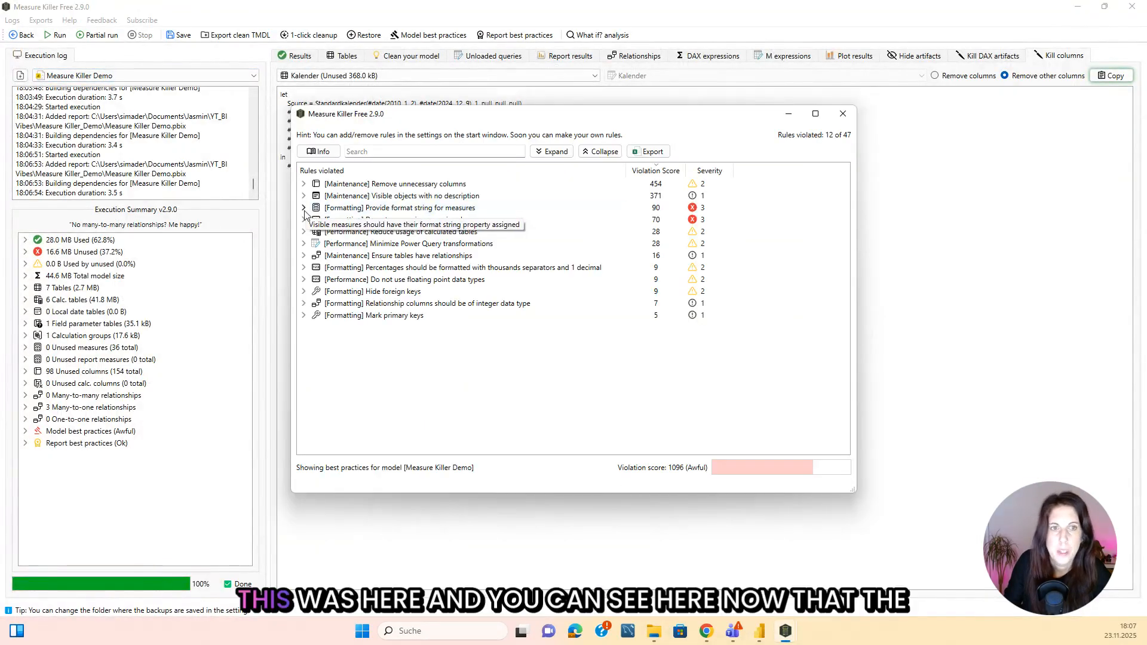
double_click(327, 209)
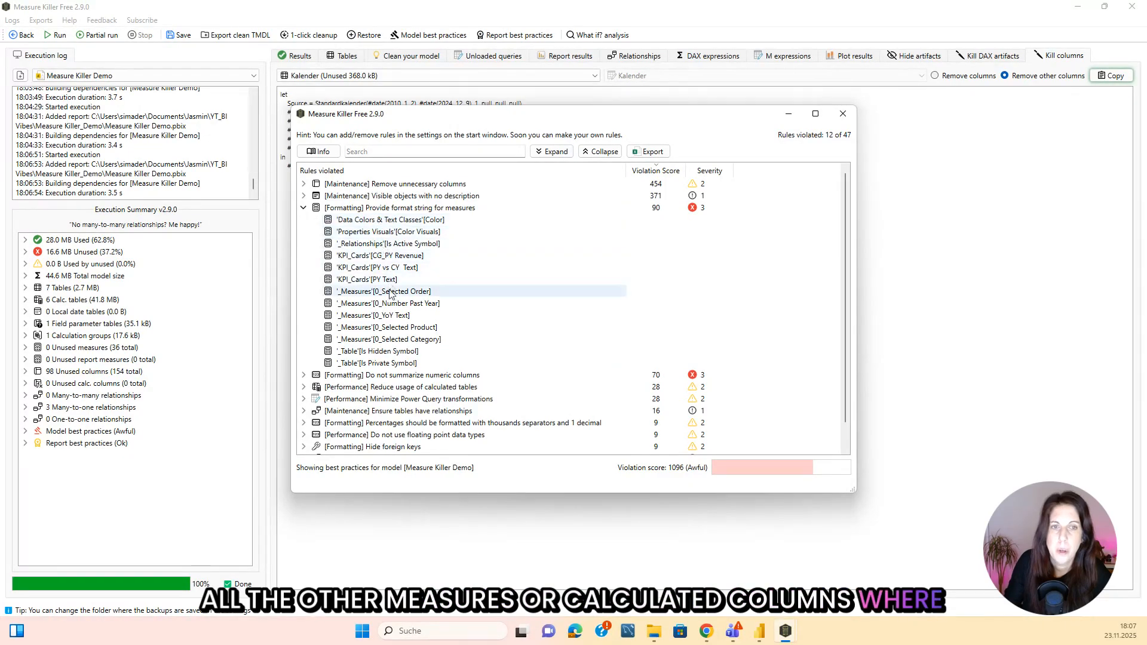
List the columns violating the Do not summarize numeric columns rule.
left_click(304, 375)
scroll(436, 263, "down", 2)
scroll(439, 264, "down", 2)
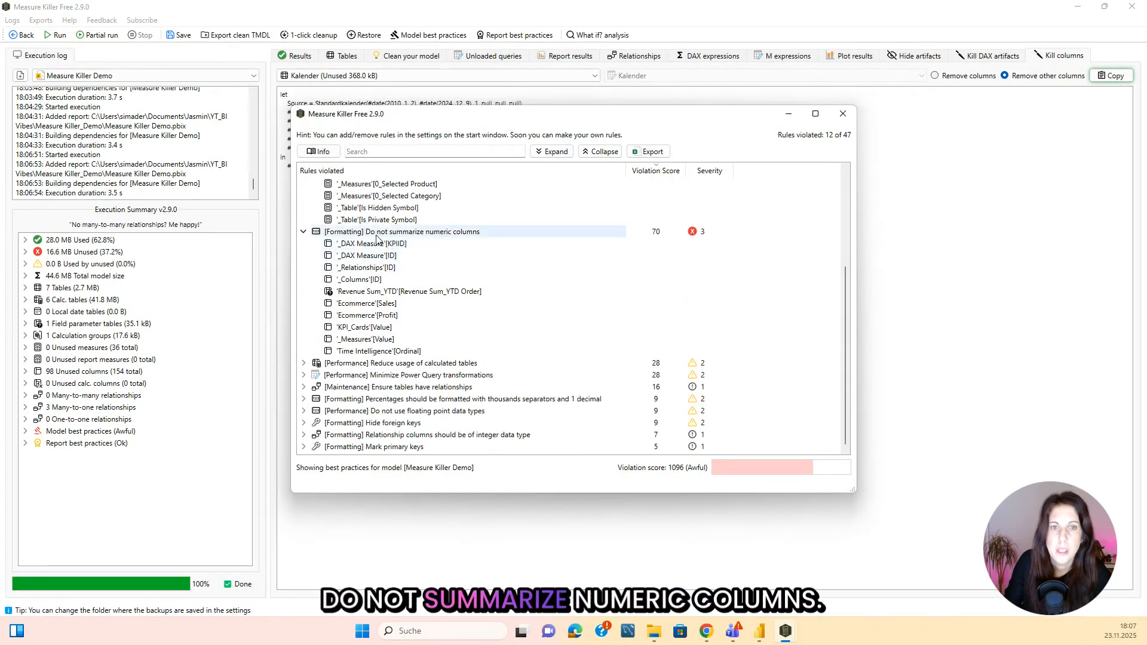
left_click(445, 235)
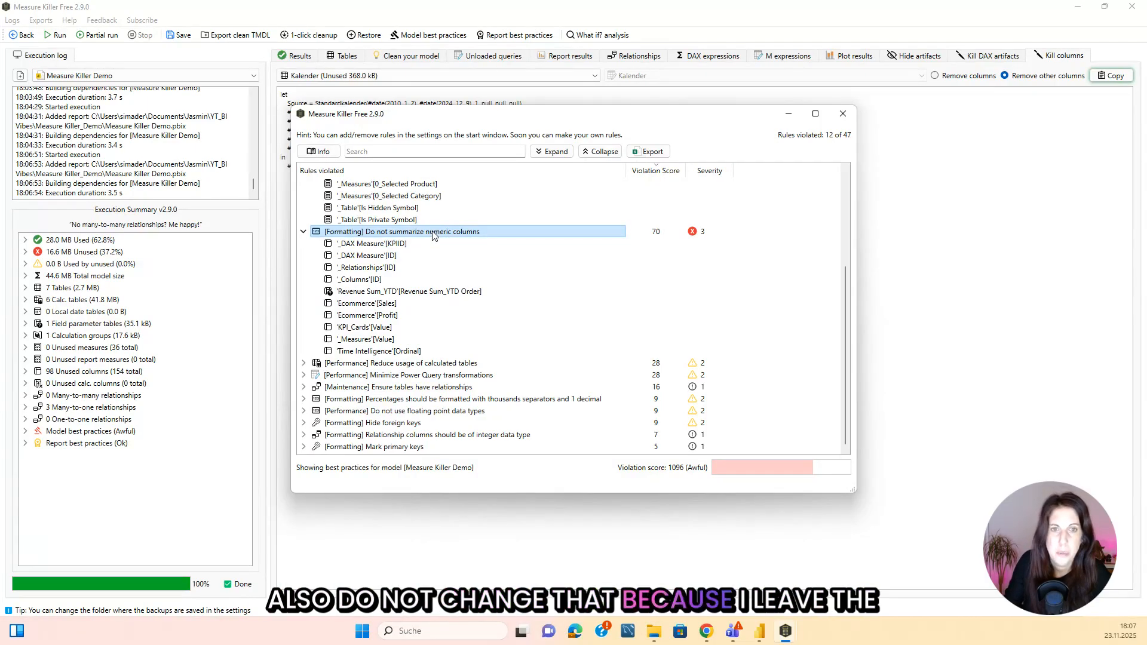
Switch to the Power BI model and examine the Summarize by options of the Ecommerce table's Profit column without changing them.
left_click(759, 632)
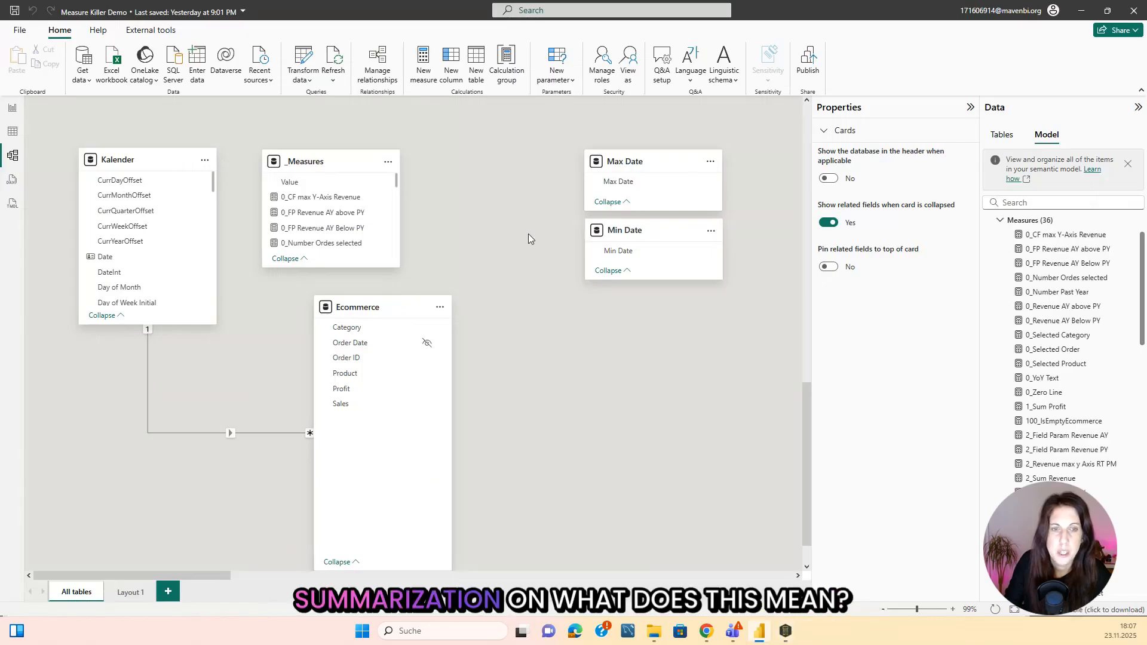
mouse_move(785, 631)
left_click(829, 560)
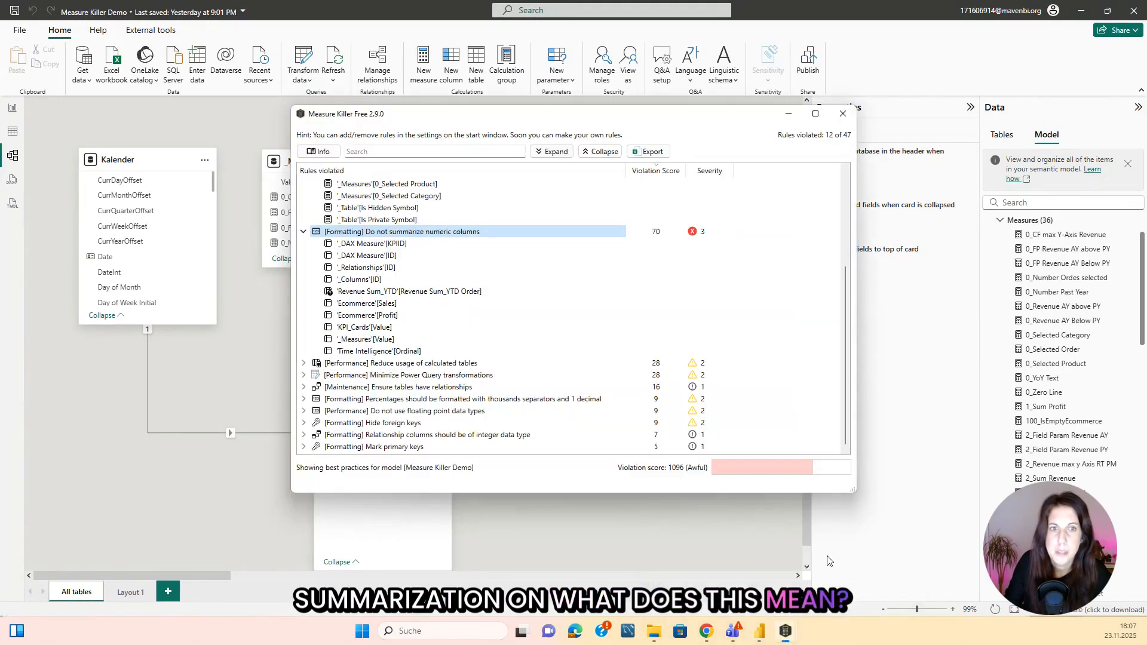
left_click(680, 538)
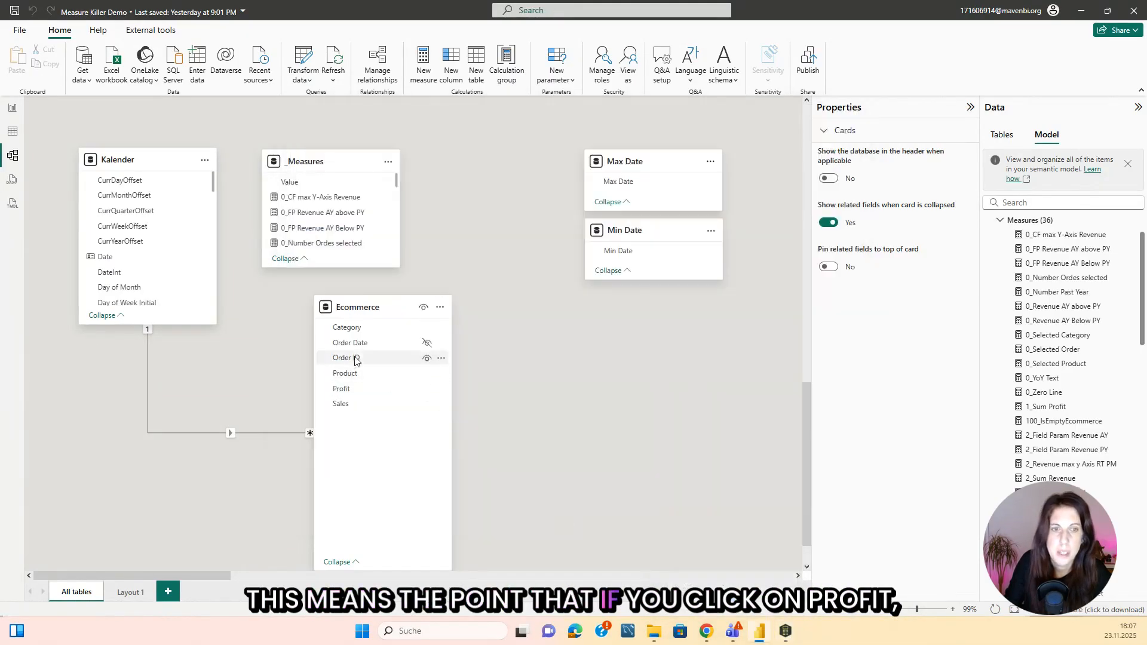
left_click(341, 389)
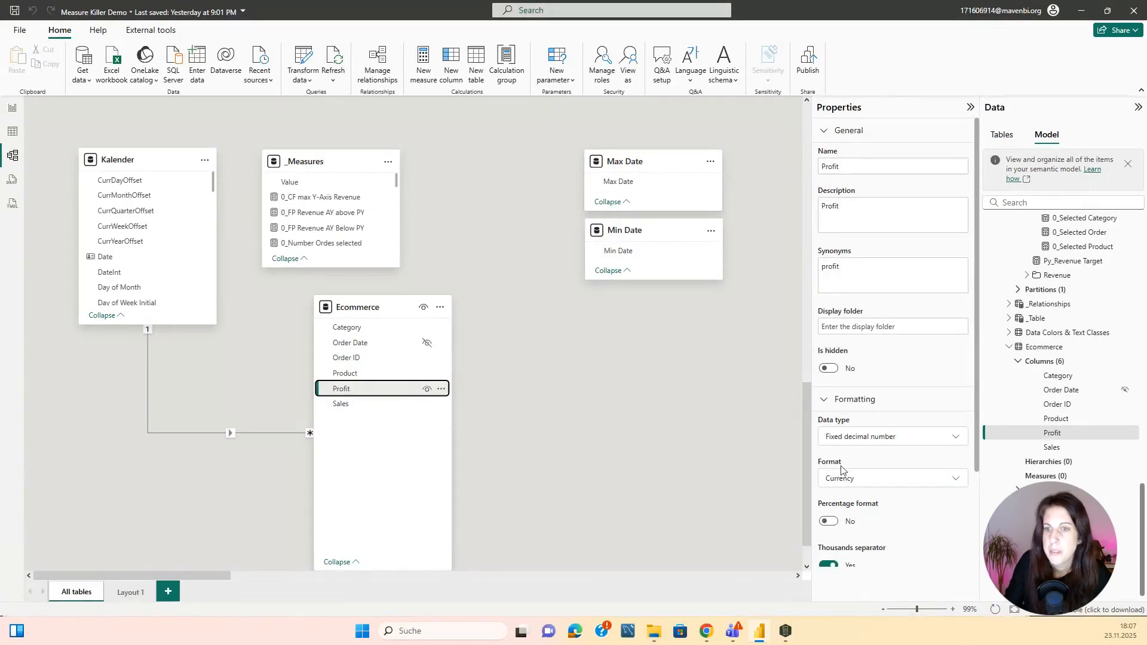
scroll(724, 366, "down", 1)
scroll(896, 366, "down", 3)
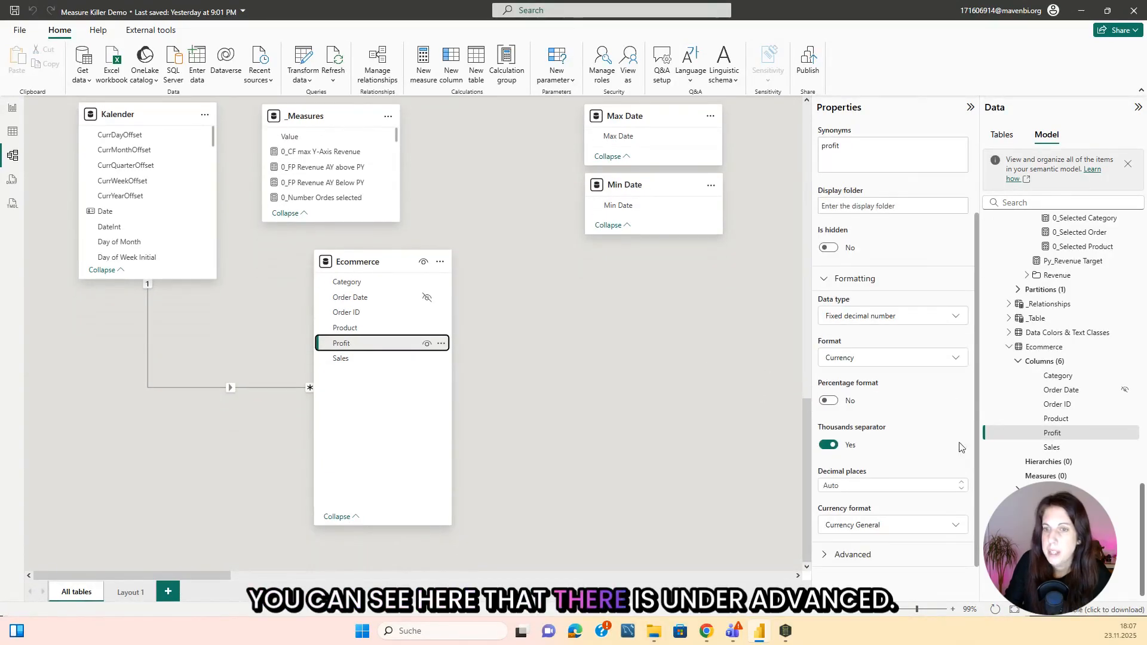
left_click(851, 554)
scroll(868, 491, "down", 3)
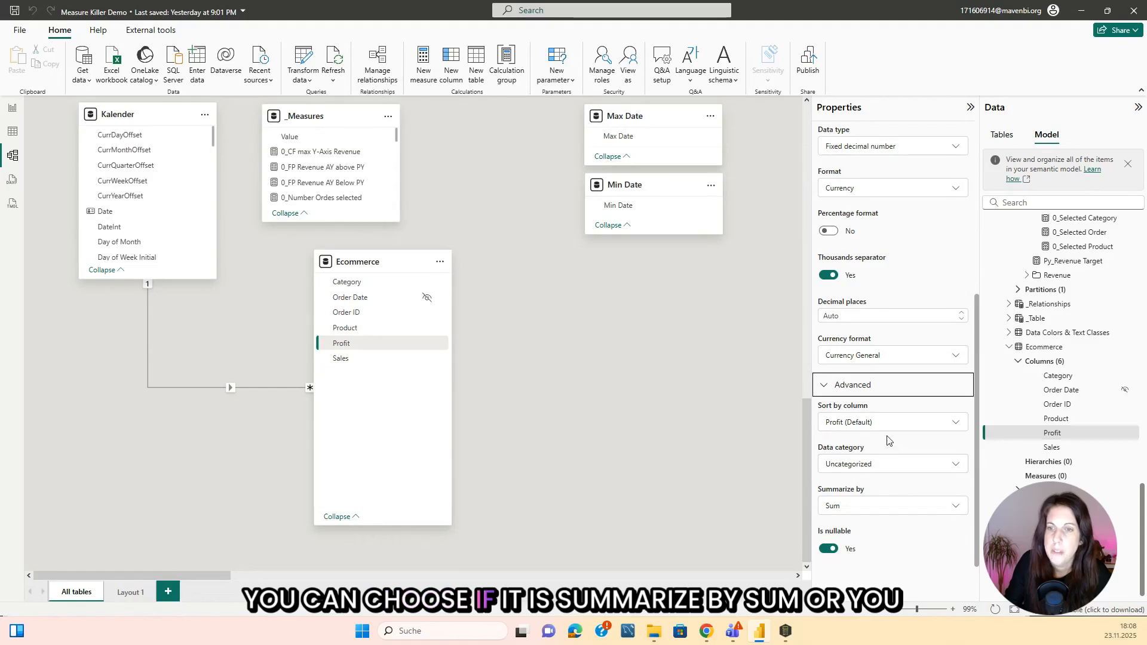
left_click(863, 507)
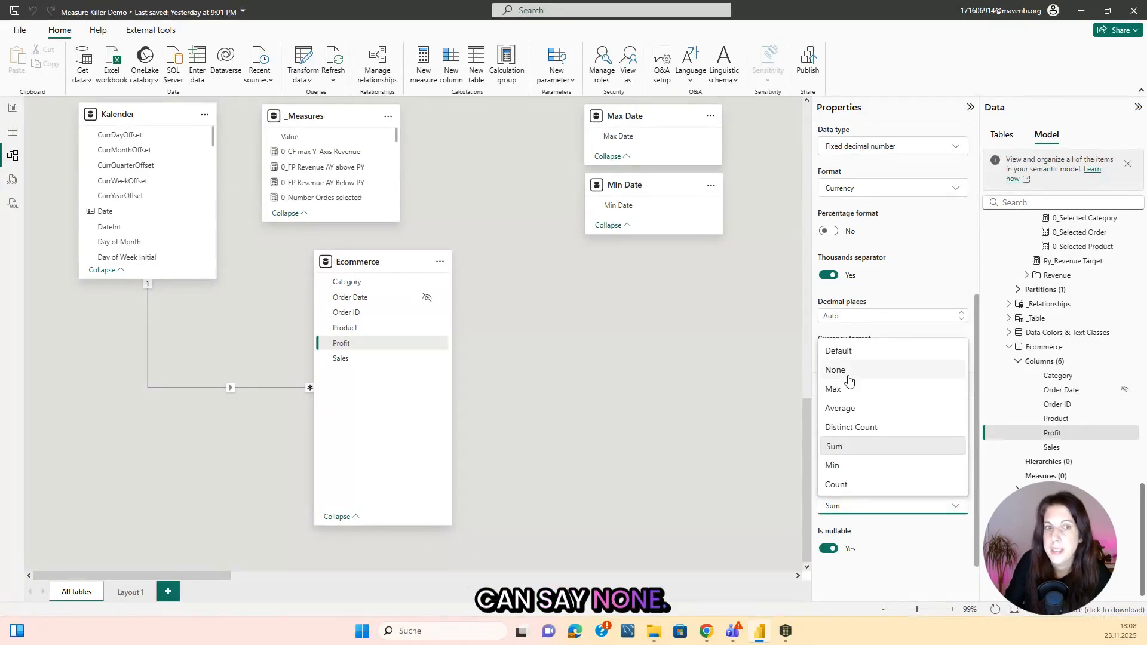
left_click(732, 455)
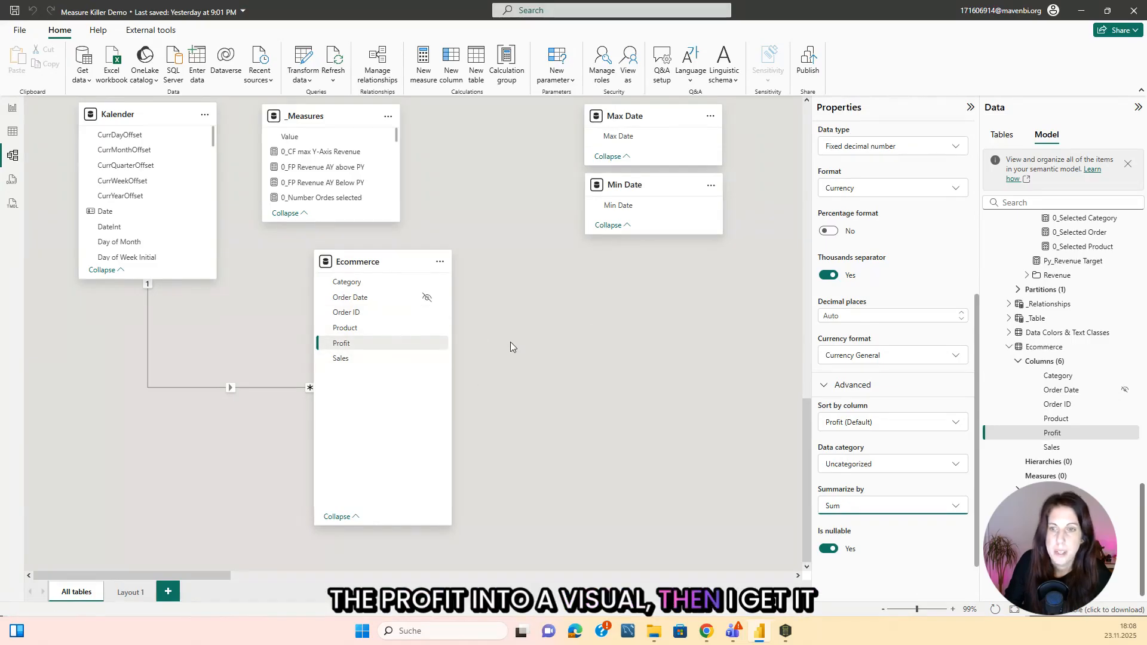
List the tables violating the Reduce usage of calculated tables rule in Measure Killer, and bring up a table's options in Power BI's report view.
mouse_move(785, 631)
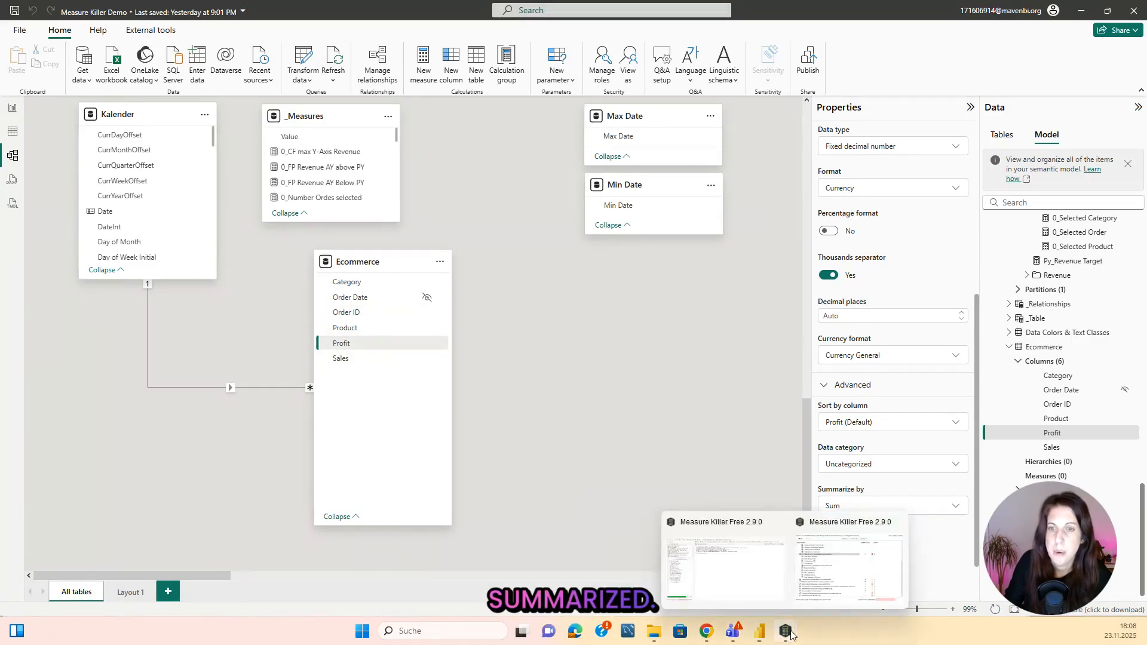
left_click(797, 597)
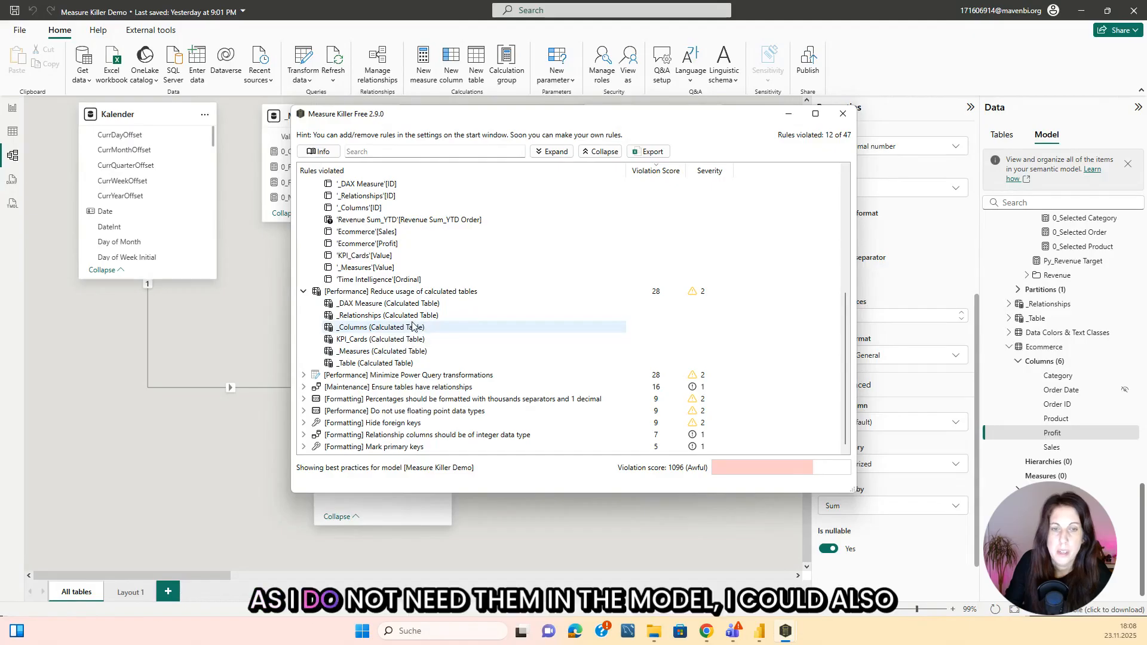
left_click(758, 631)
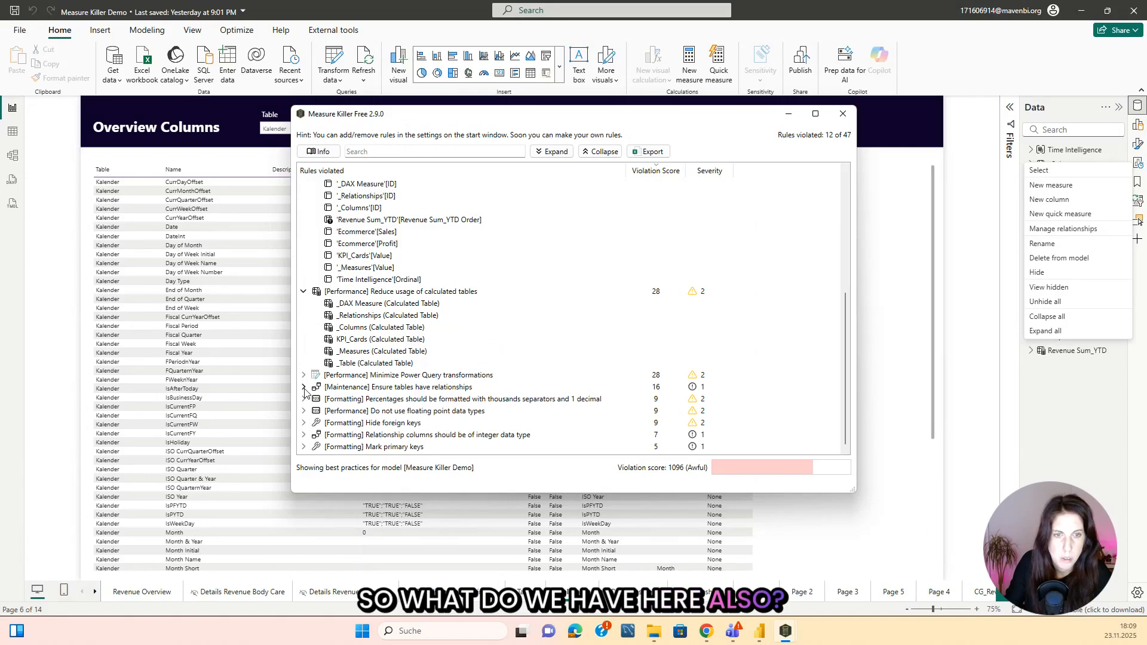
List the violations of the table relationships, percentage formatting and floating point data type rules in Measure Killer.
left_click(304, 387)
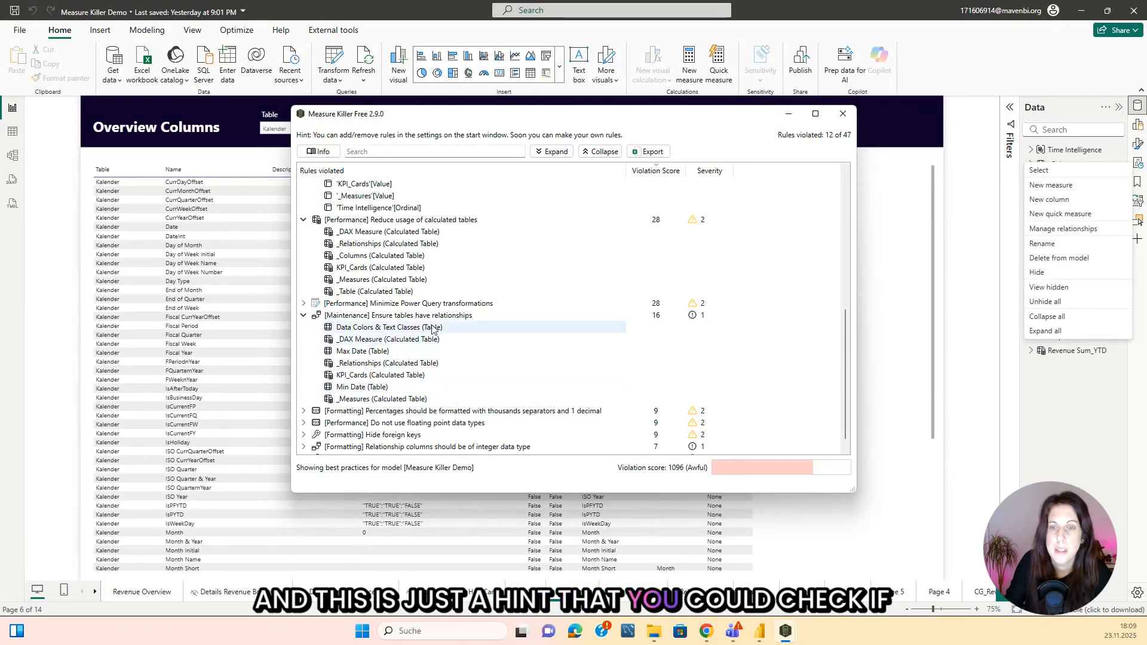
scroll(409, 306, "down", 1)
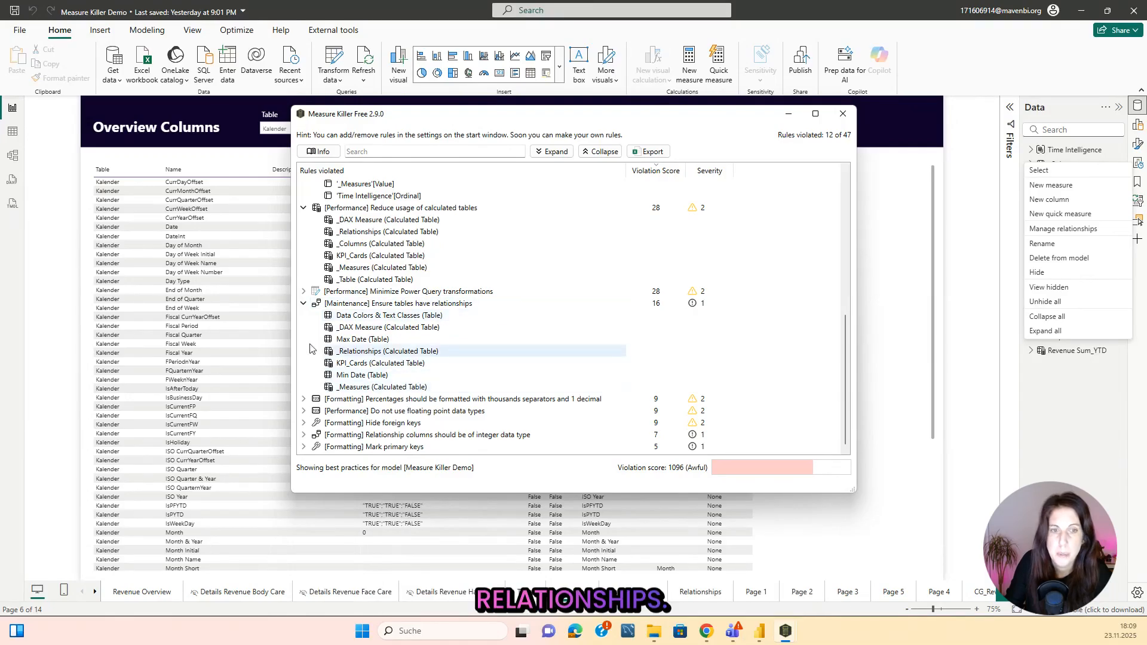
left_click(305, 401)
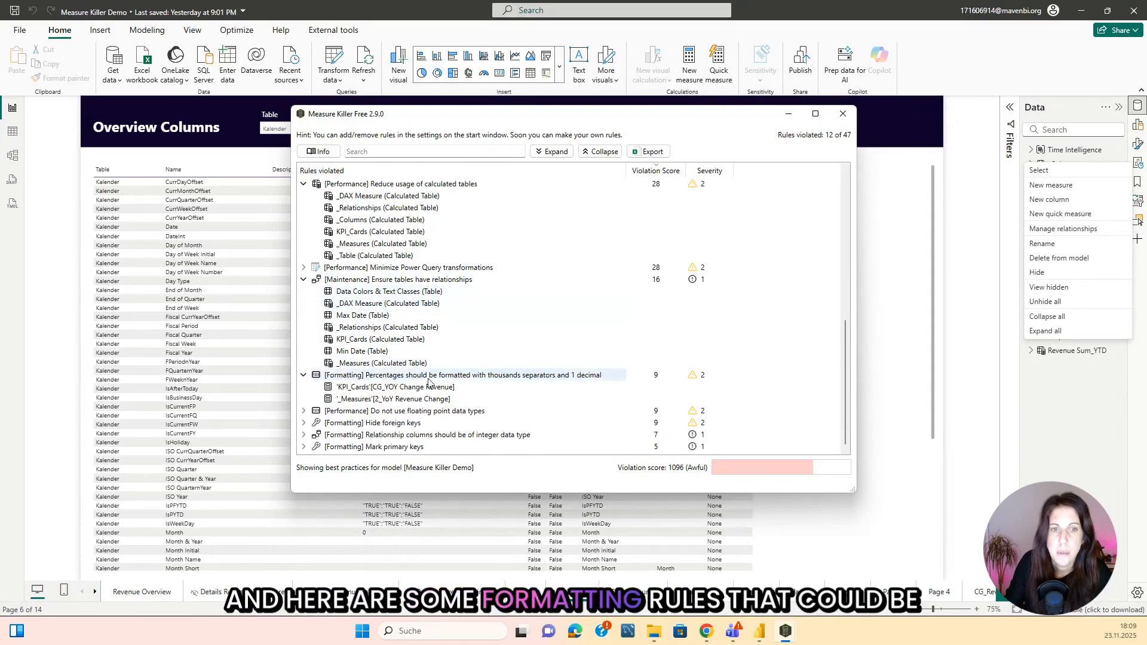
left_click(303, 410)
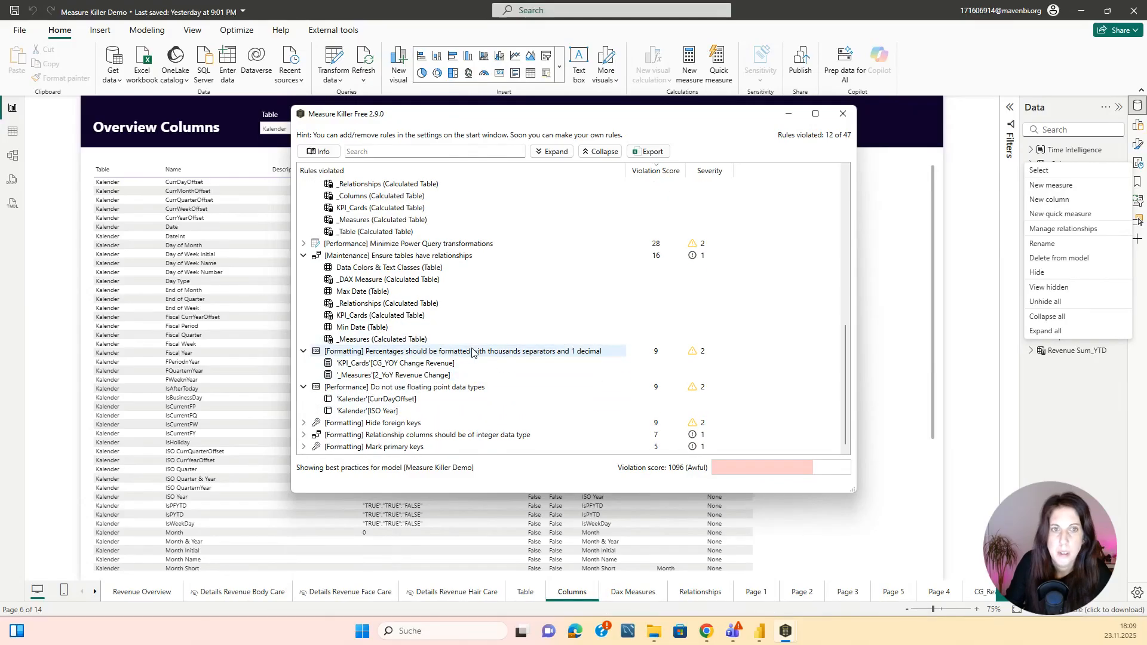
Rerun the Measure Killer analysis and reopen the model best practices.
scroll(467, 247, "up", 10)
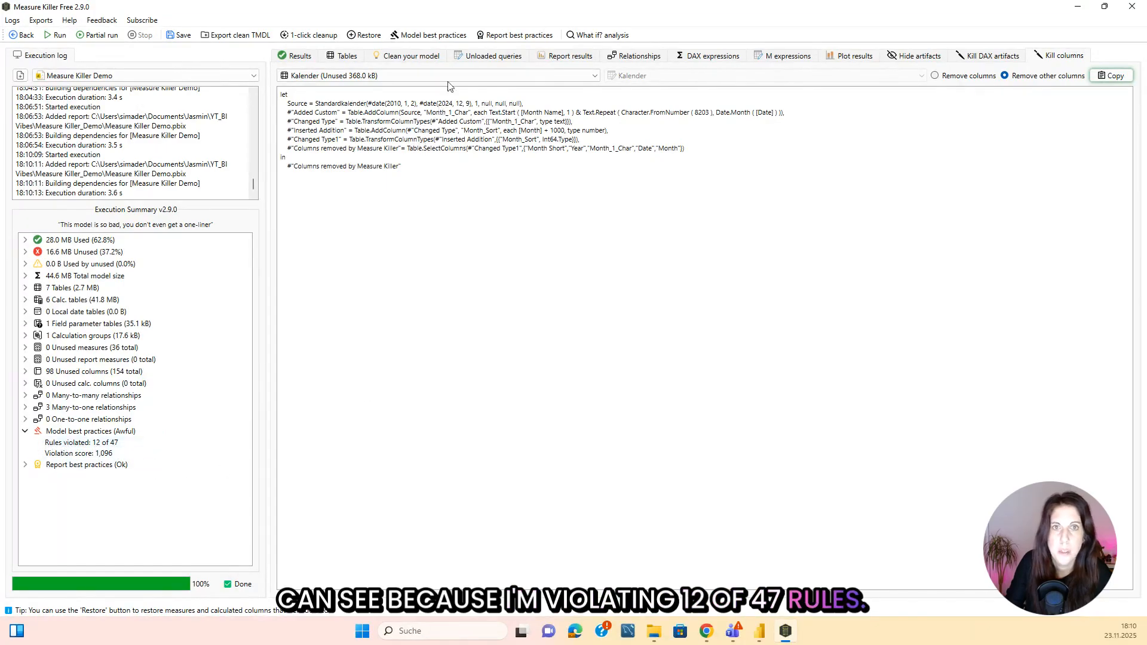
left_click(432, 36)
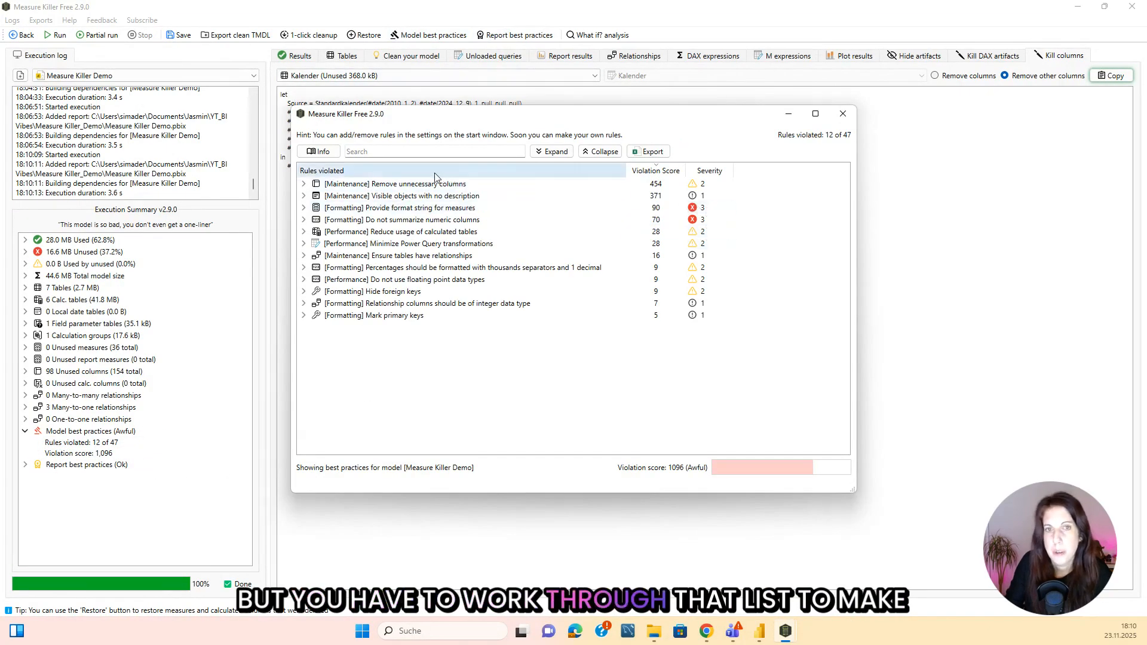